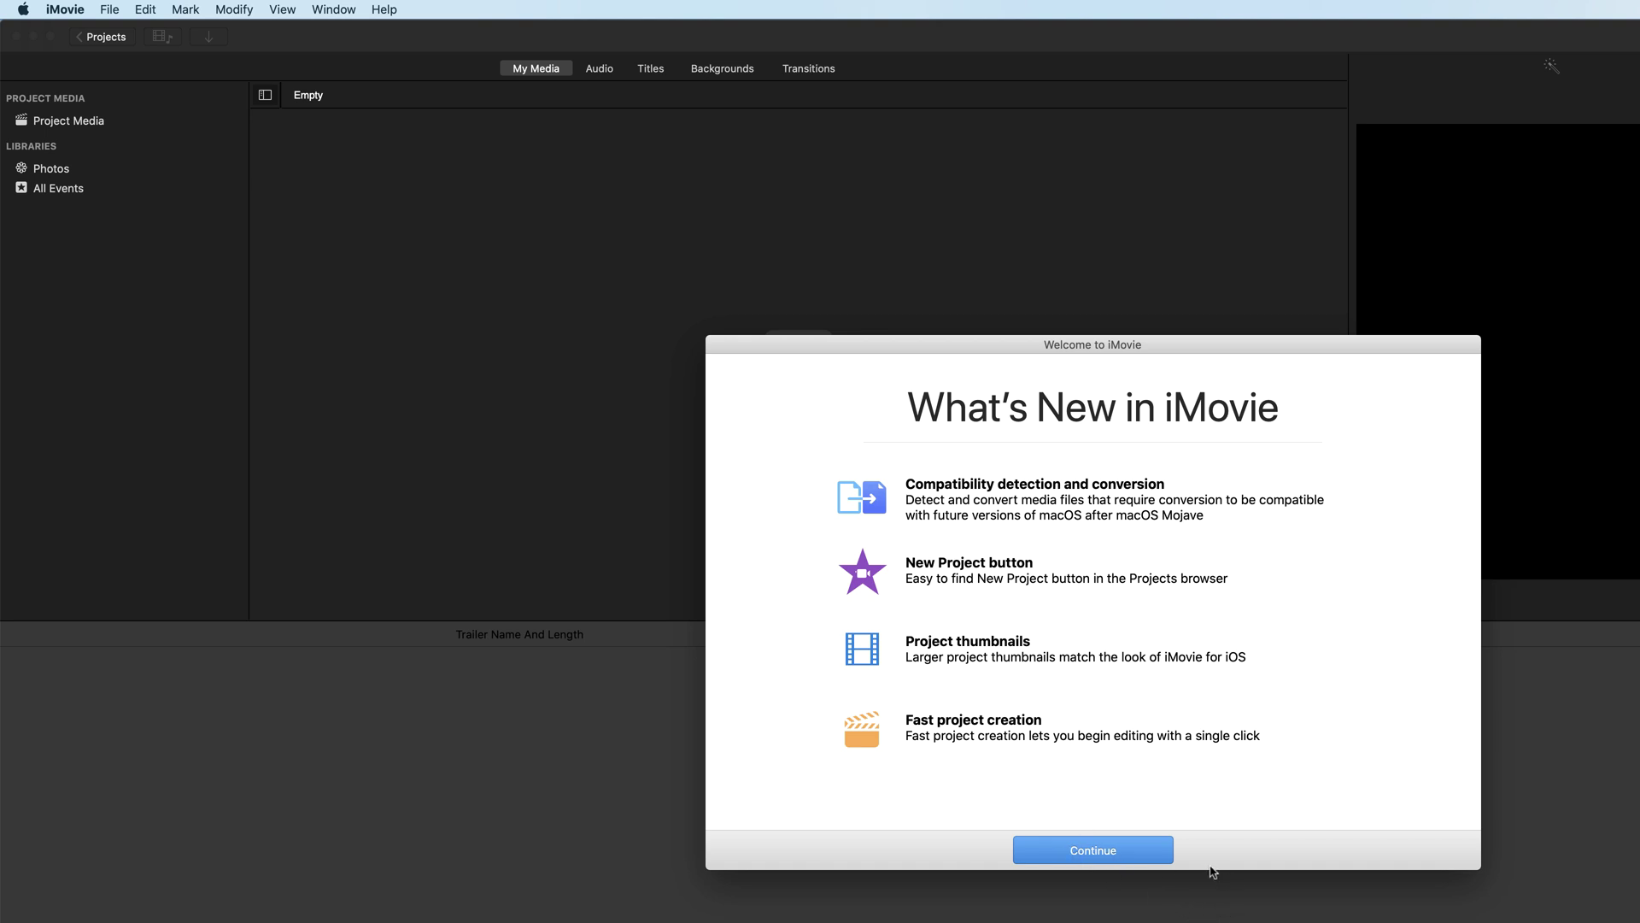
Dismiss the What's New welcome window and open the media import window for the My Movie project.
left_click_drag(1274, 341, 989, 236)
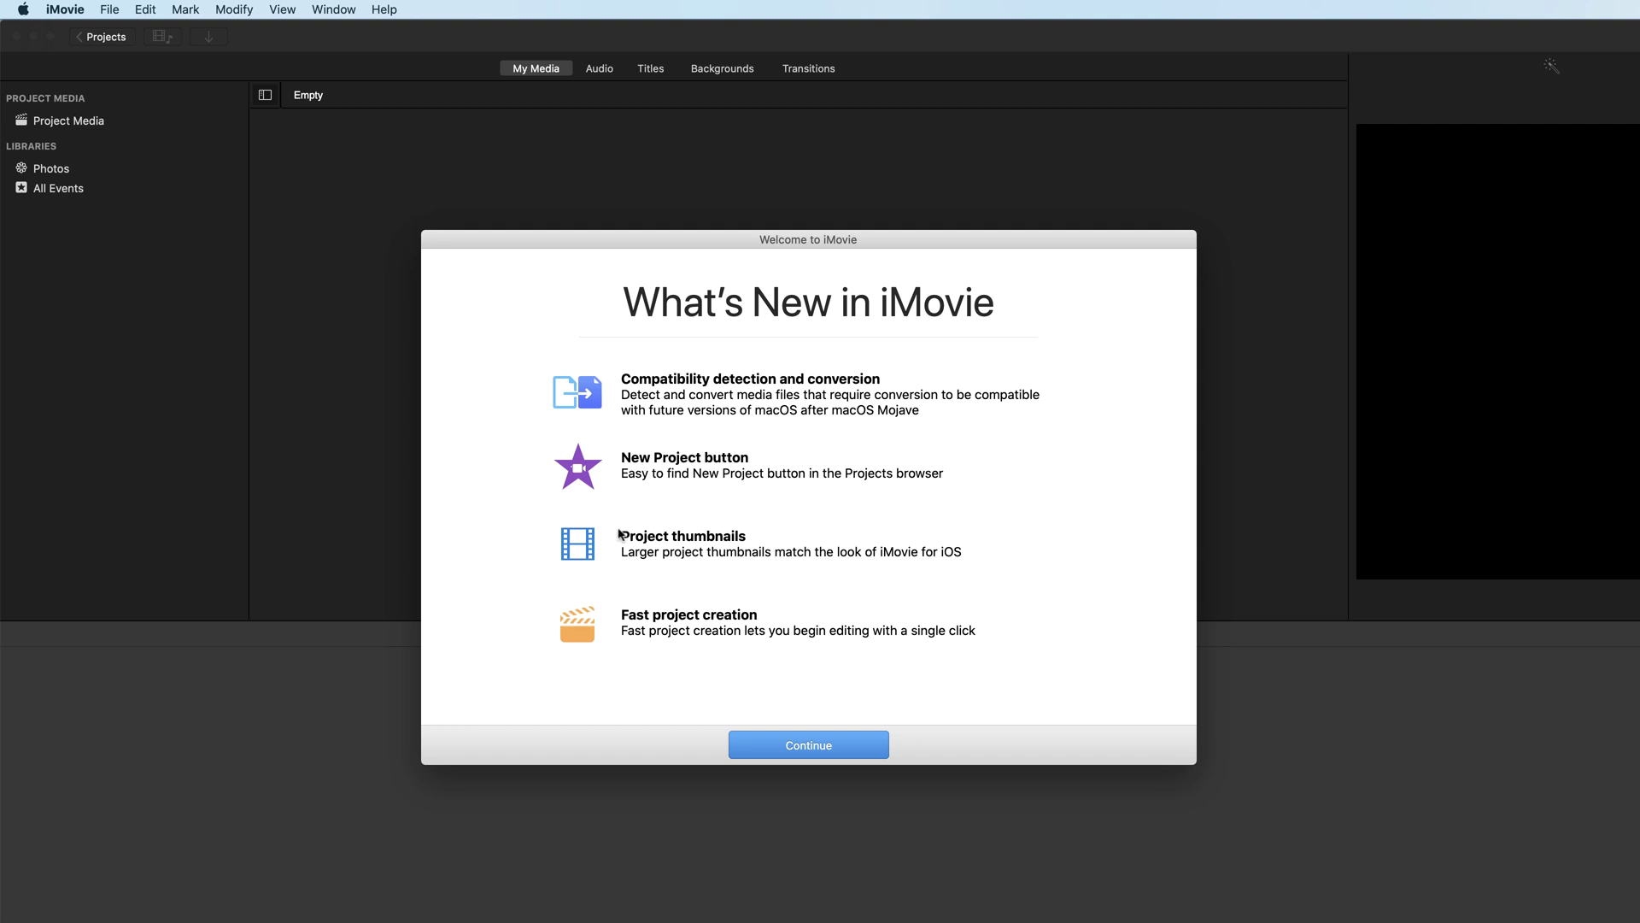
left_click(811, 750)
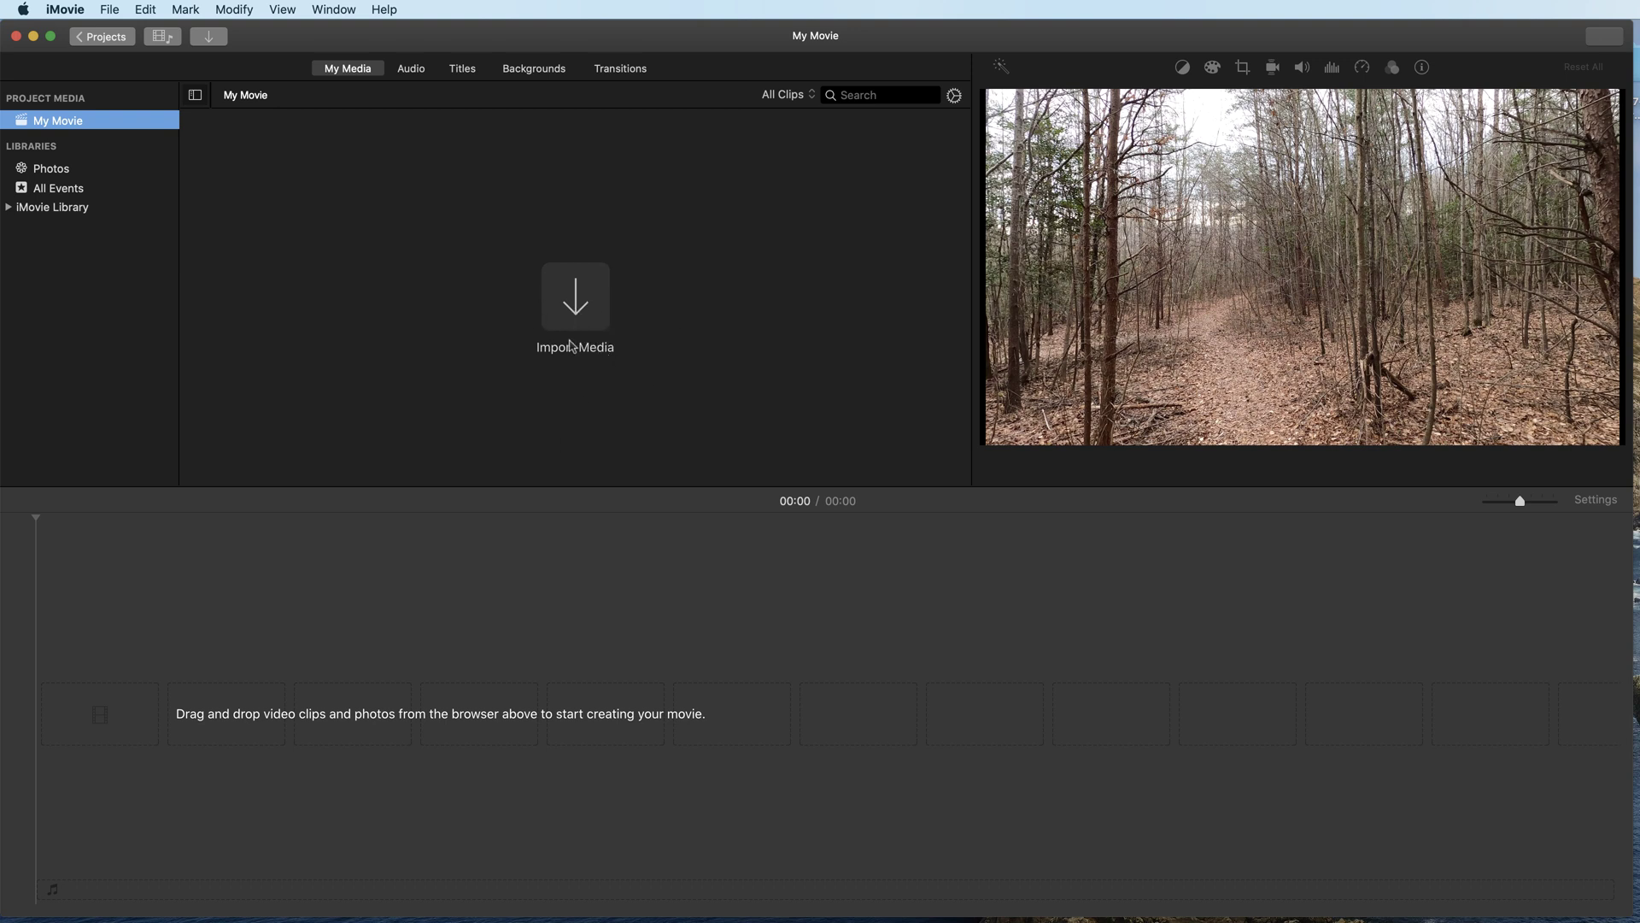
left_click(111, 12)
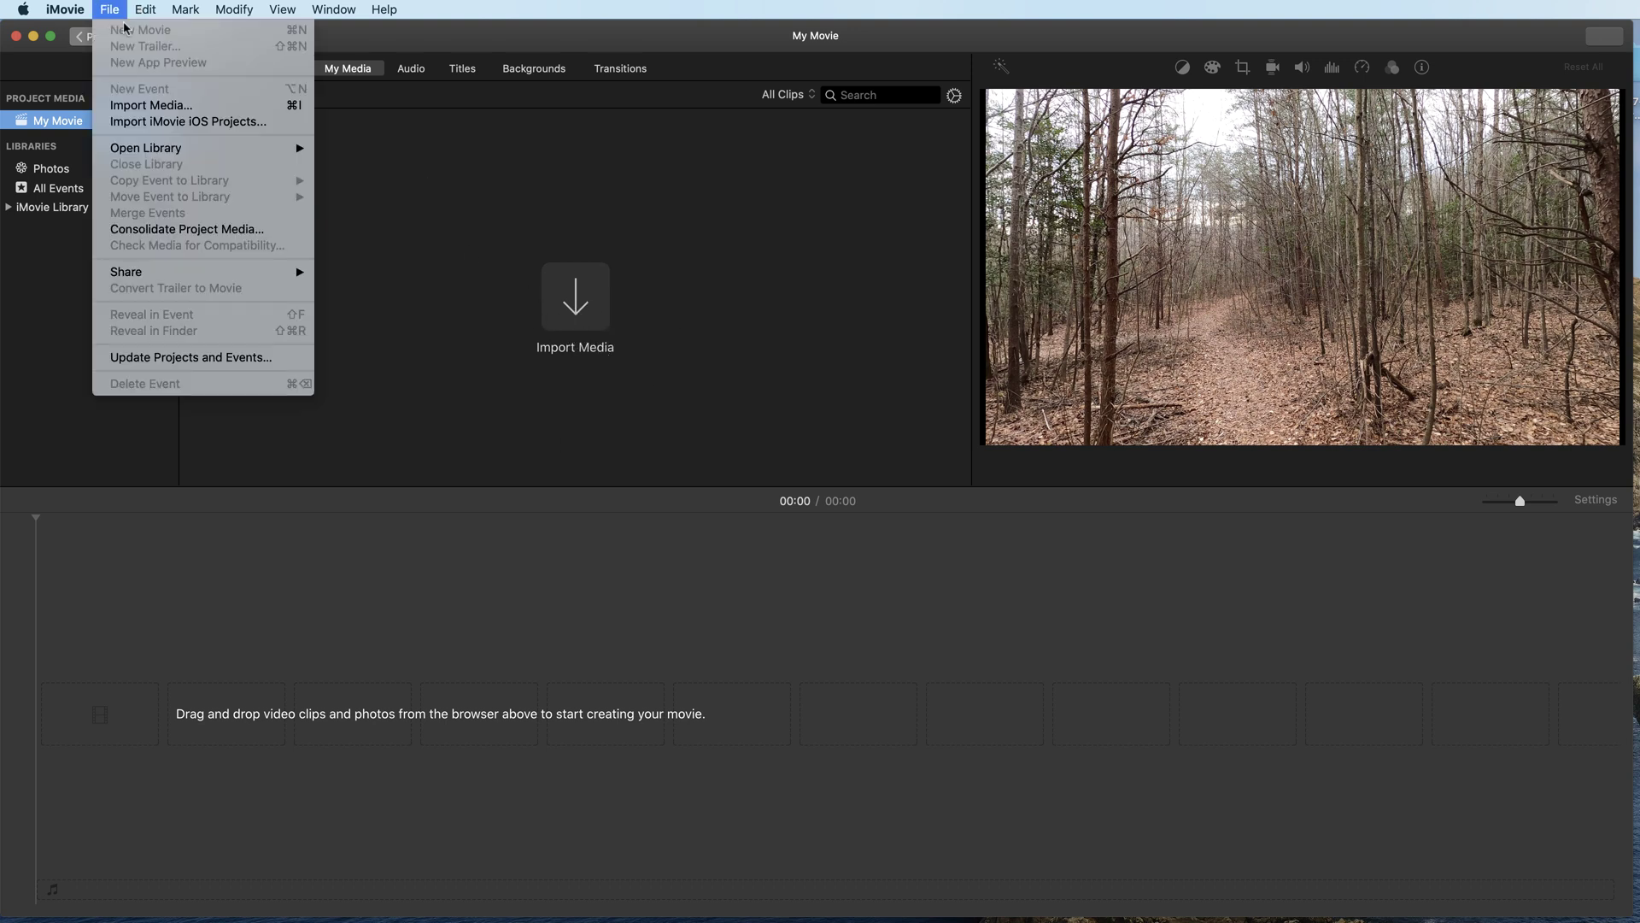
left_click(151, 105)
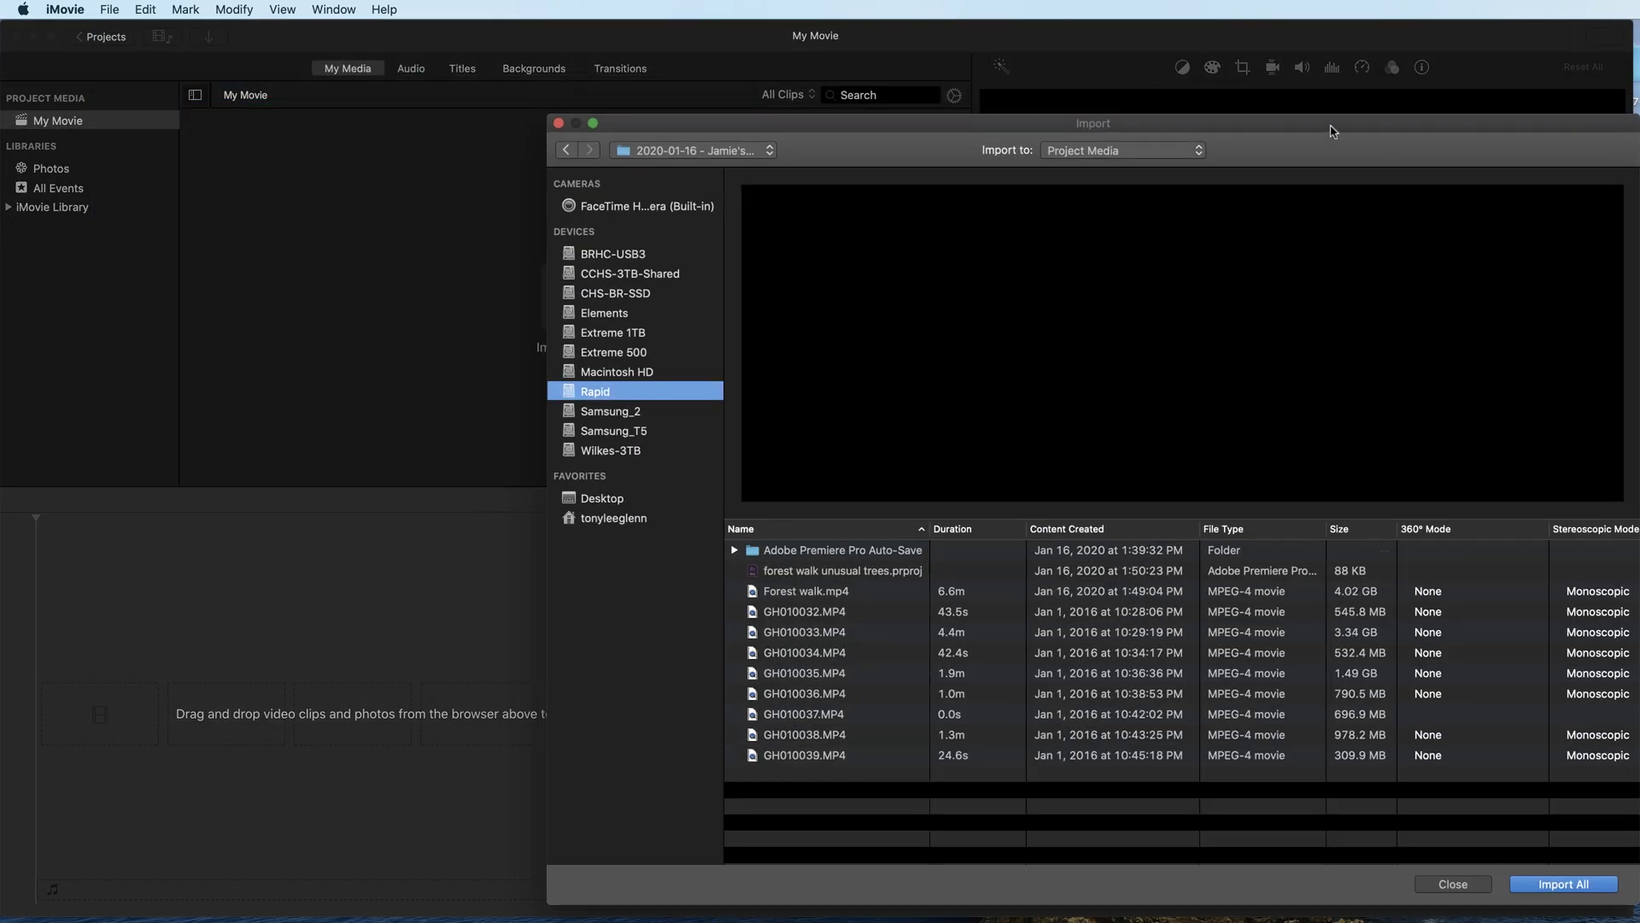
double_click(1333, 131)
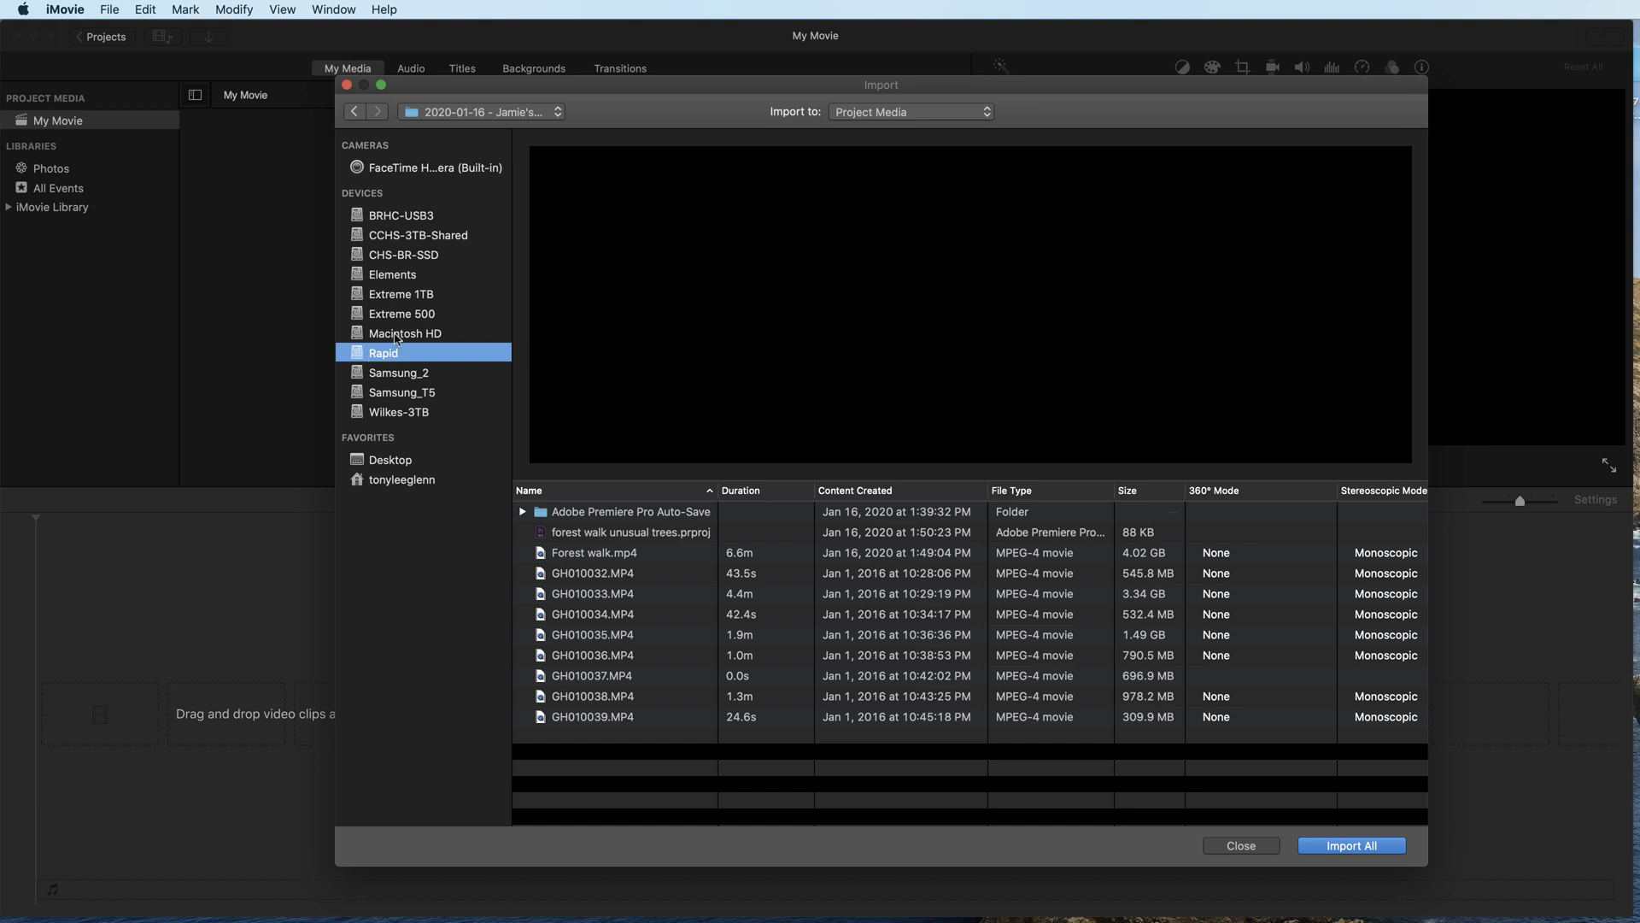
Browse to the 2020-01-16 forest walk folder on the Rapid drive, widening the Name column to read the full folder names.
scroll(396, 463, "down", 1)
left_click(364, 219)
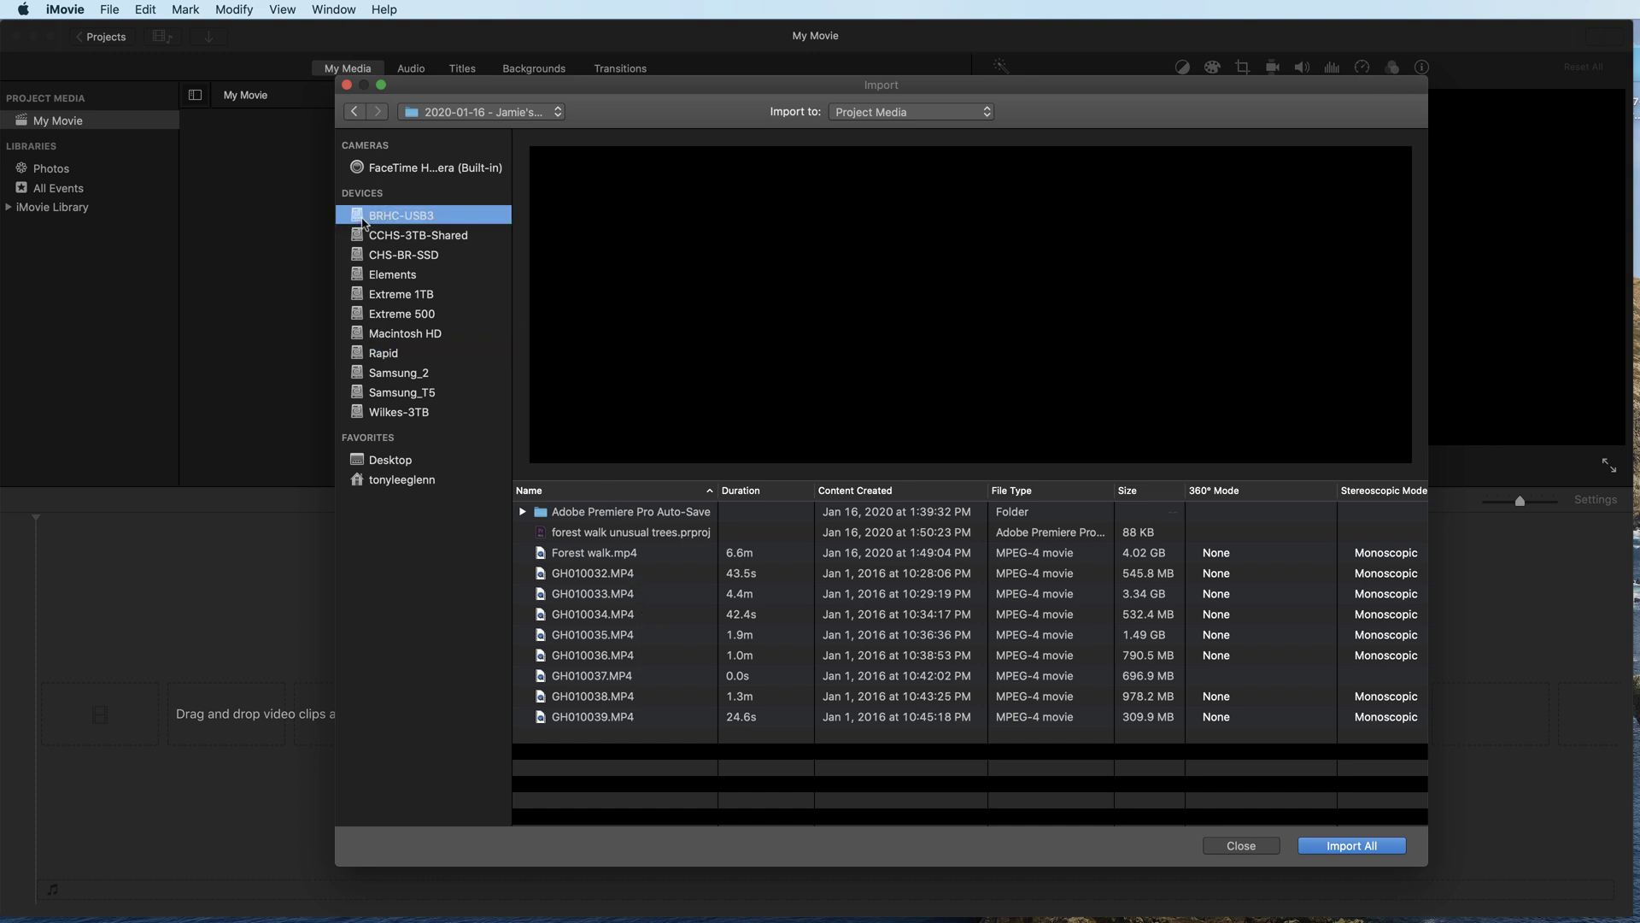
left_click(376, 354)
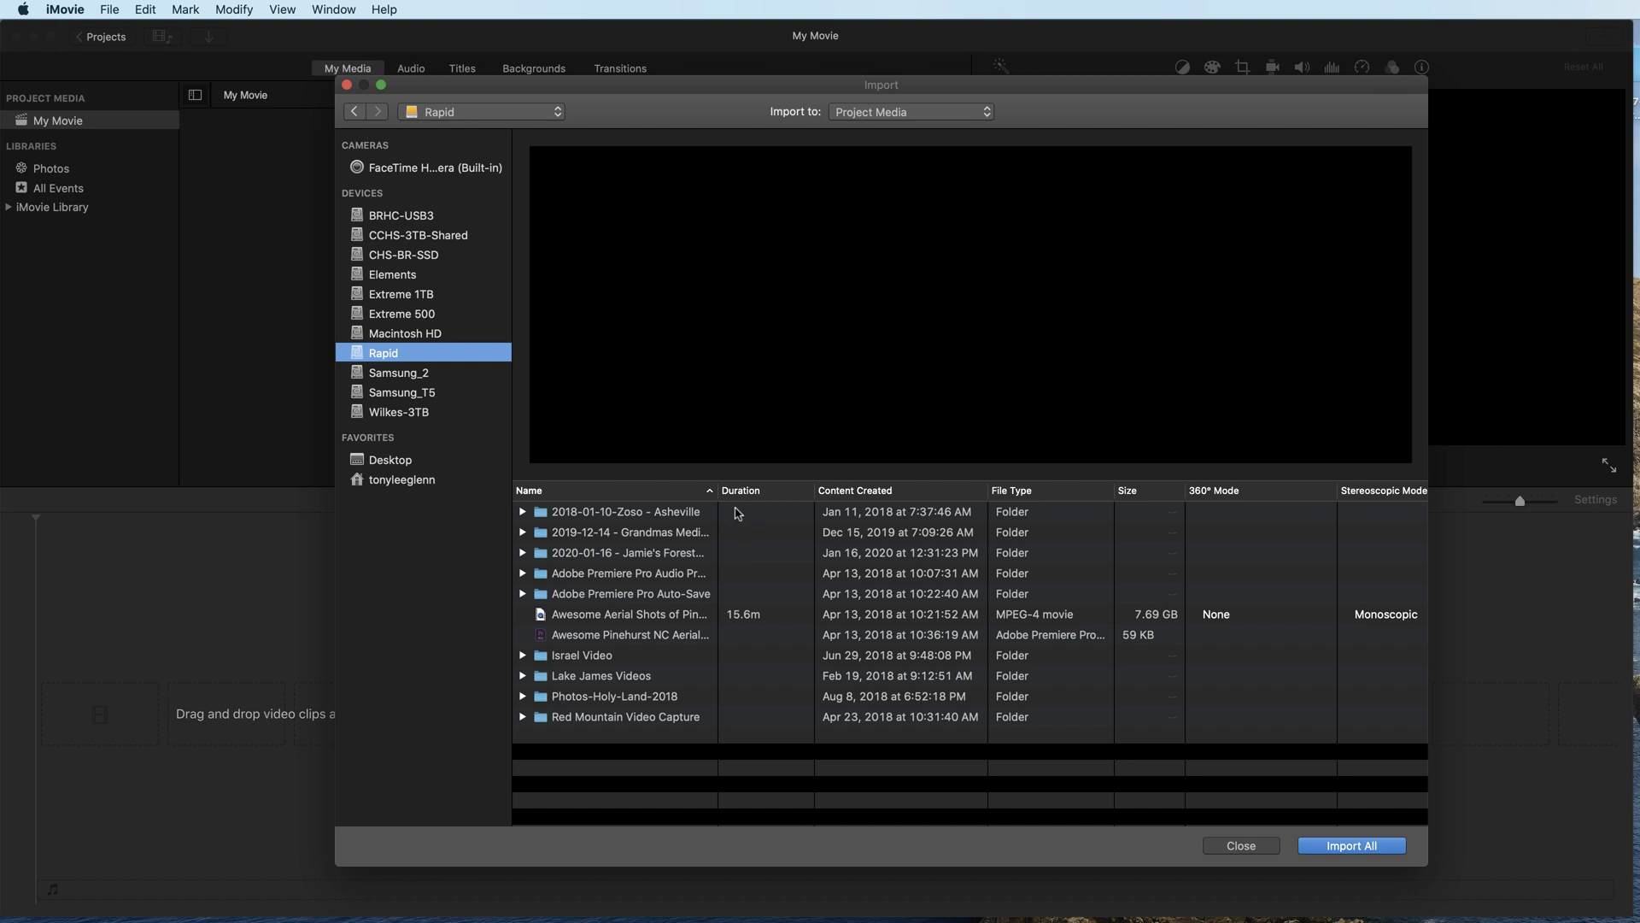
left_click_drag(719, 493, 817, 493)
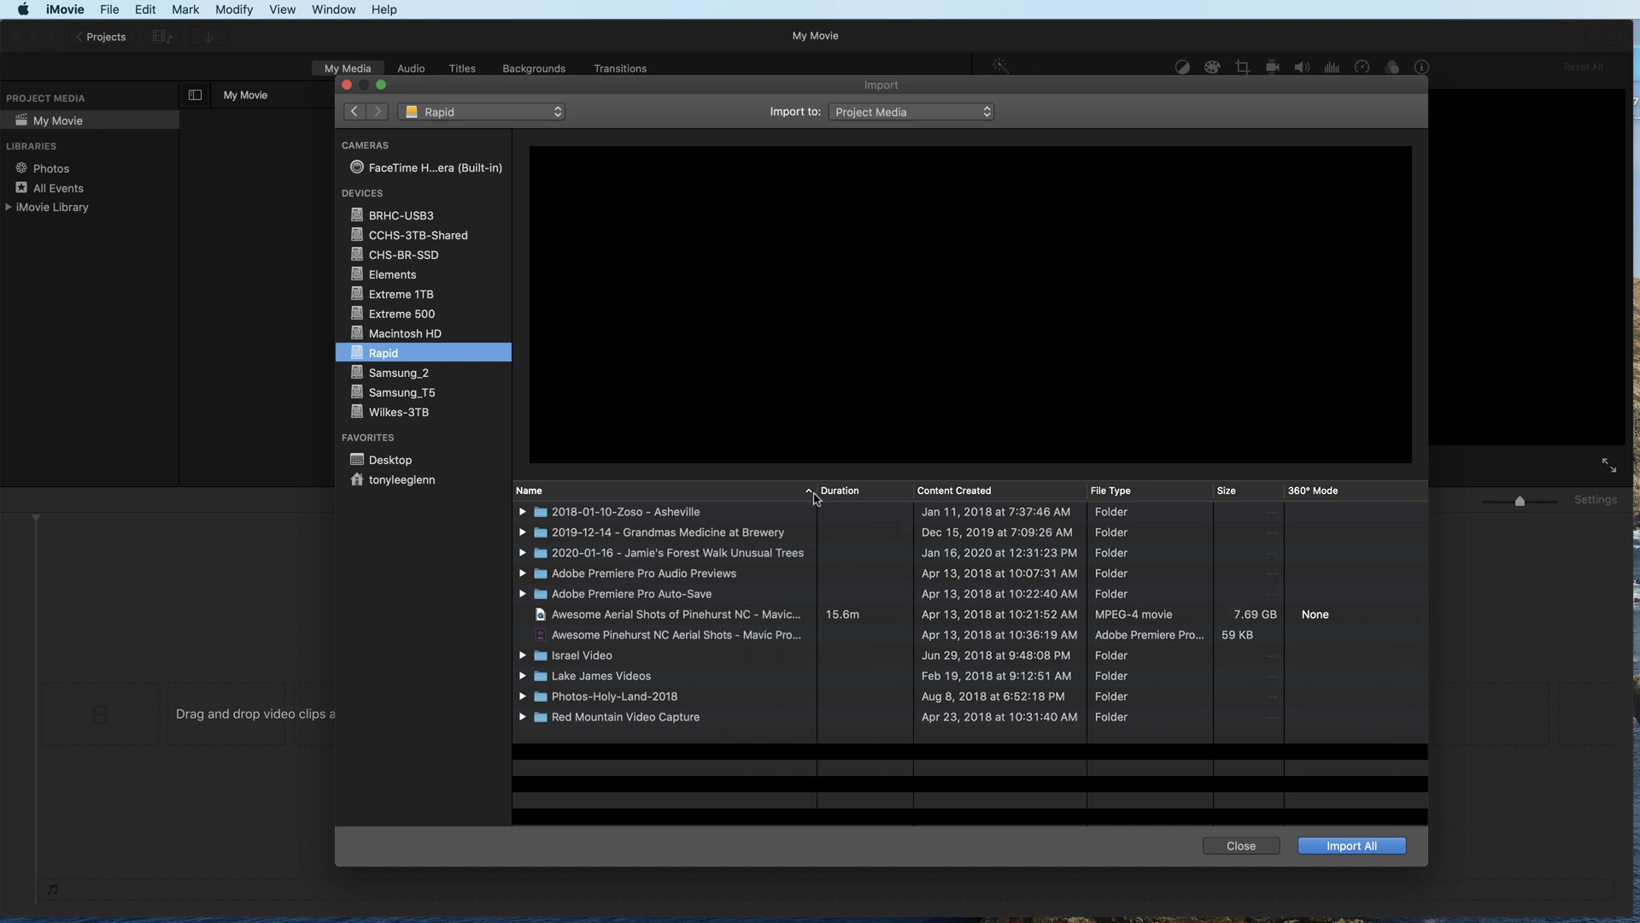
double_click(705, 558)
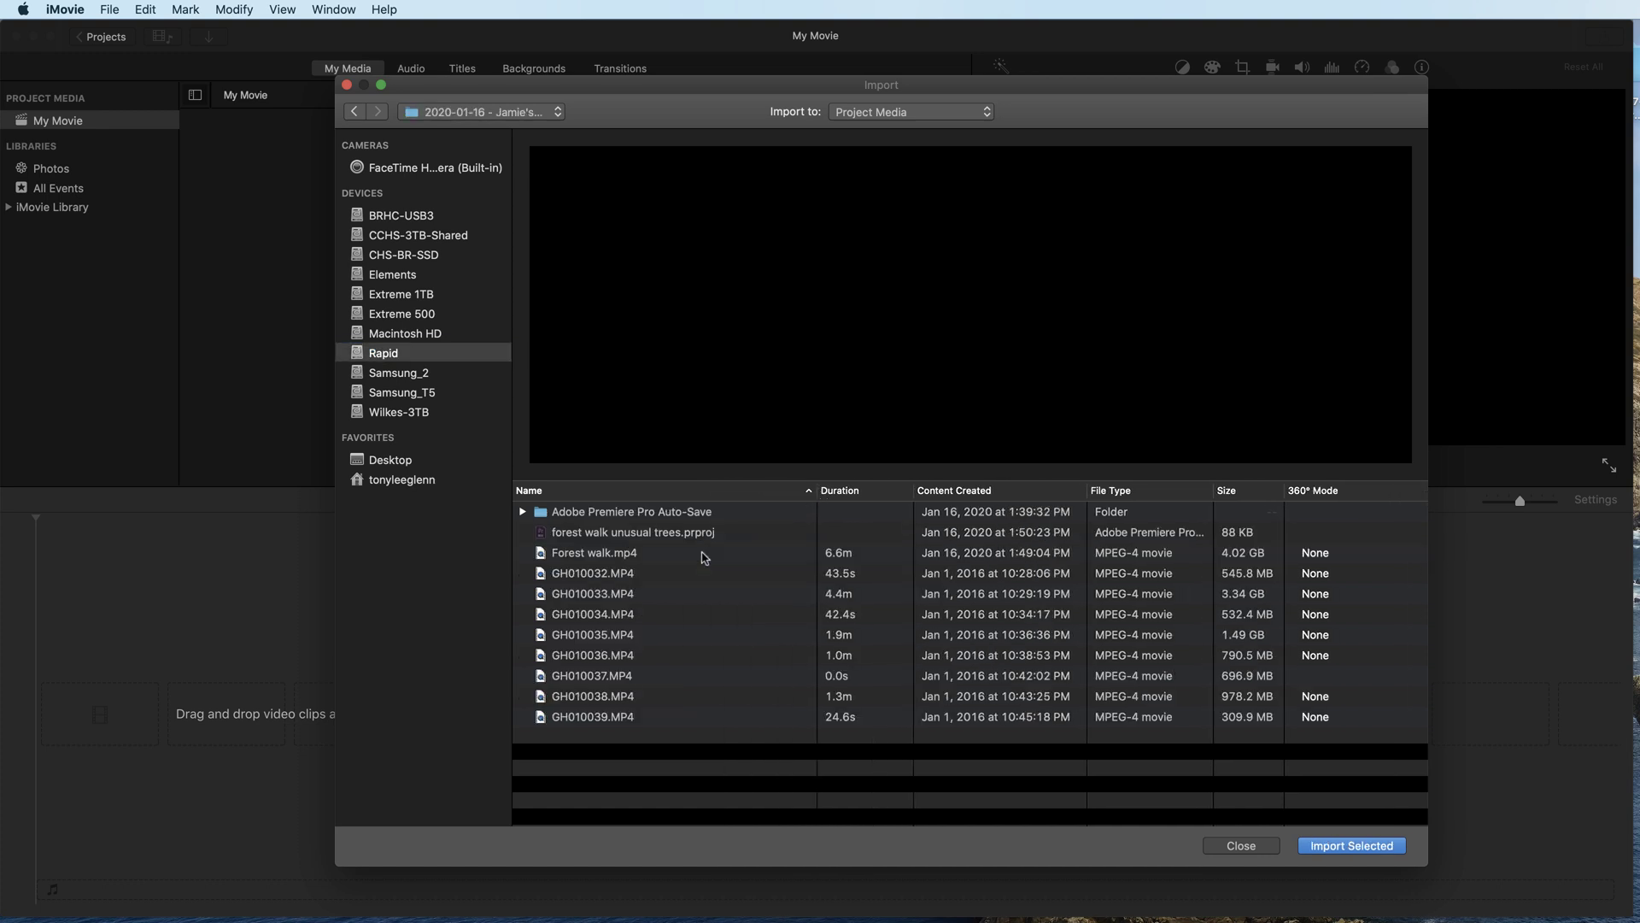
Import GH010032.MP4 through GH010038.MP4 into Project Media, continuing with only the supported files.
left_click(603, 574)
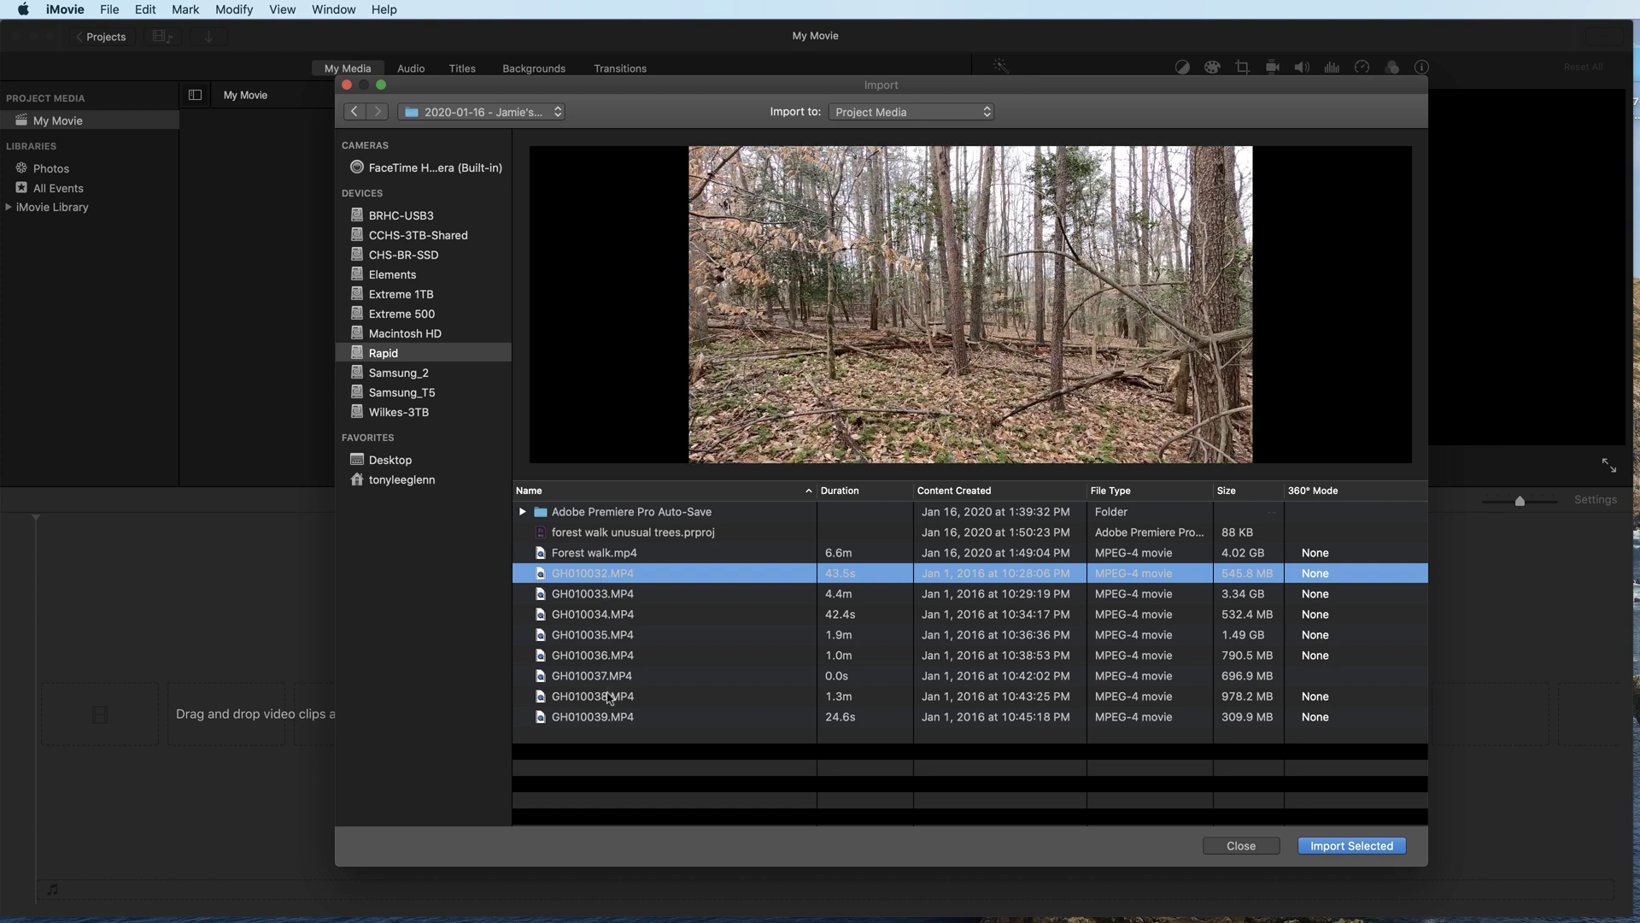
left_click(609, 698, "shift")
left_click(1360, 848)
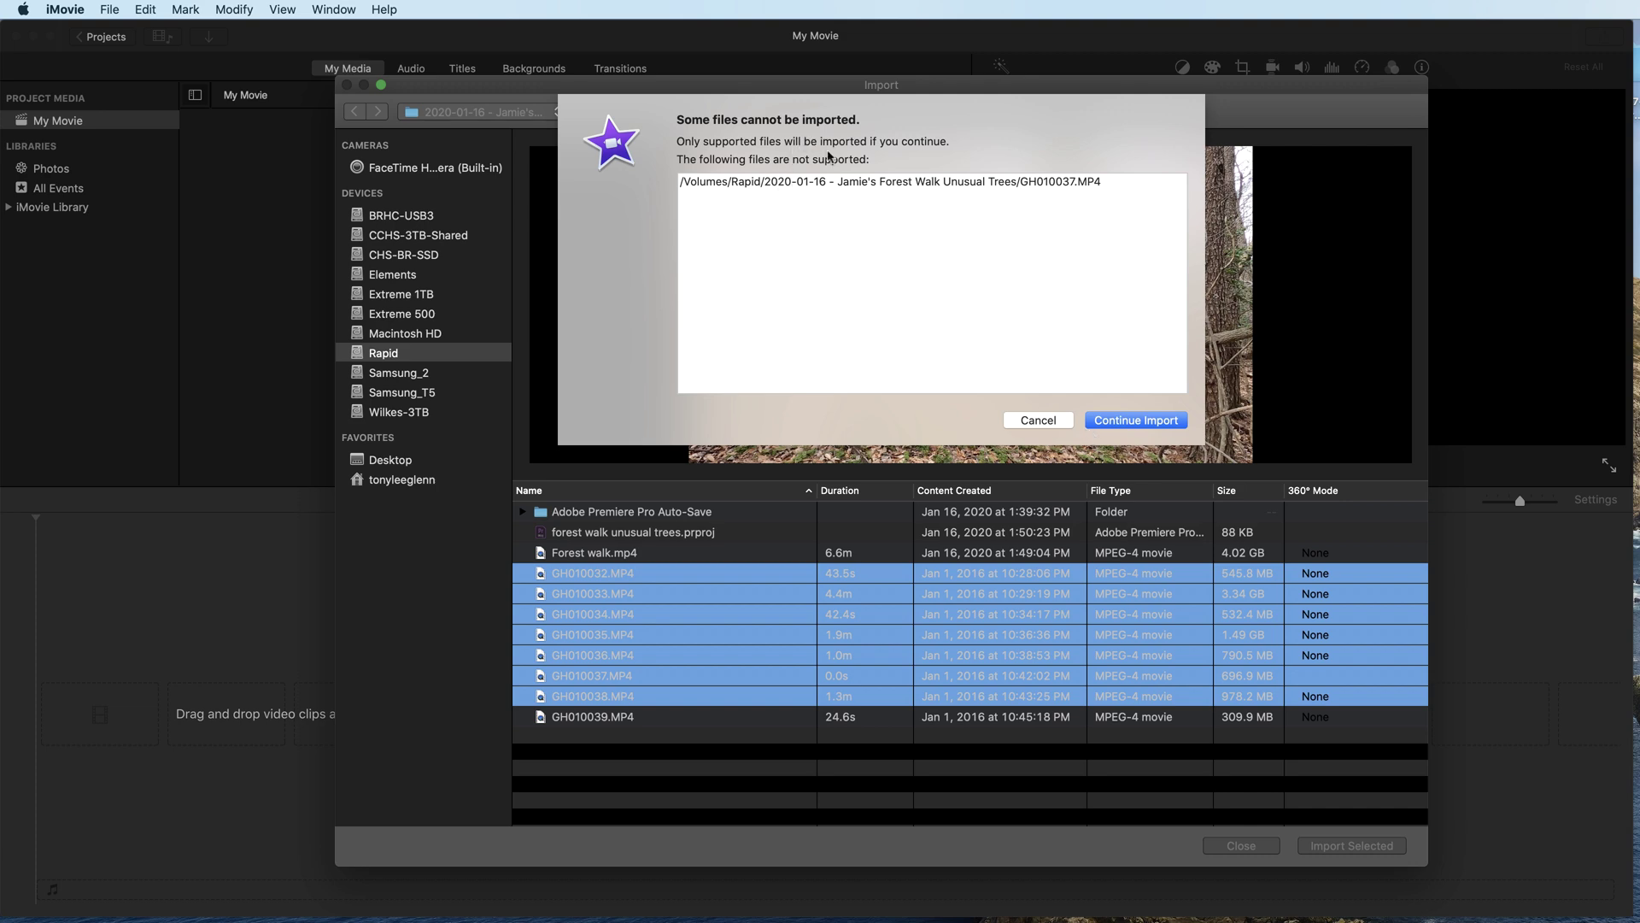
left_click(1135, 421)
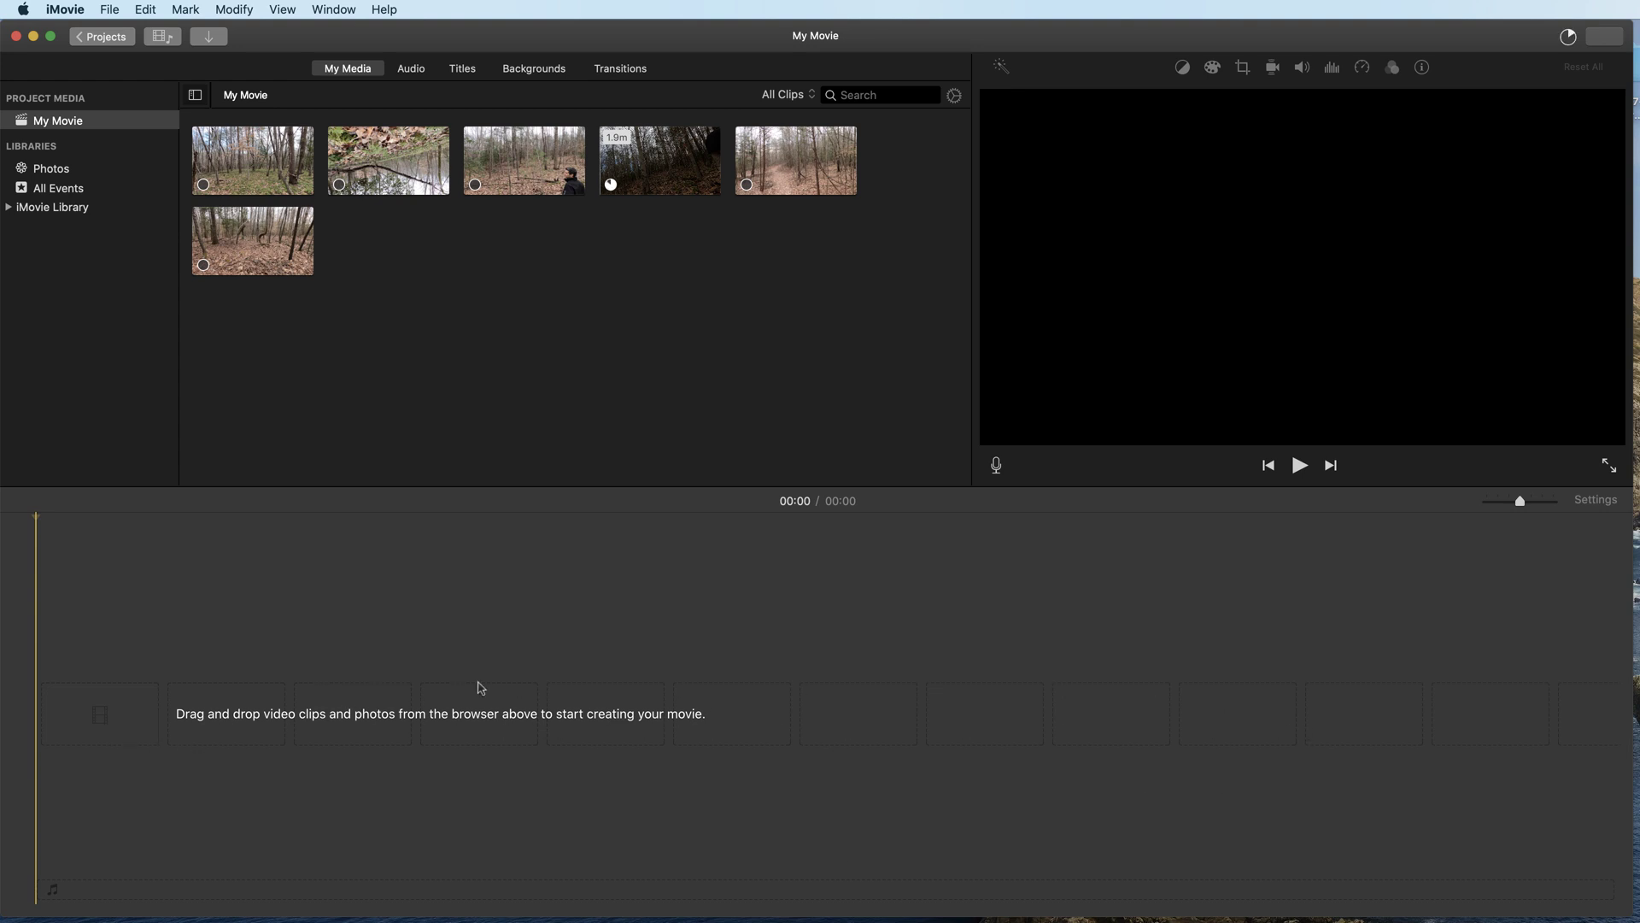
Select all six imported clips in the media browser and add them together to the empty timeline.
left_click(282, 169)
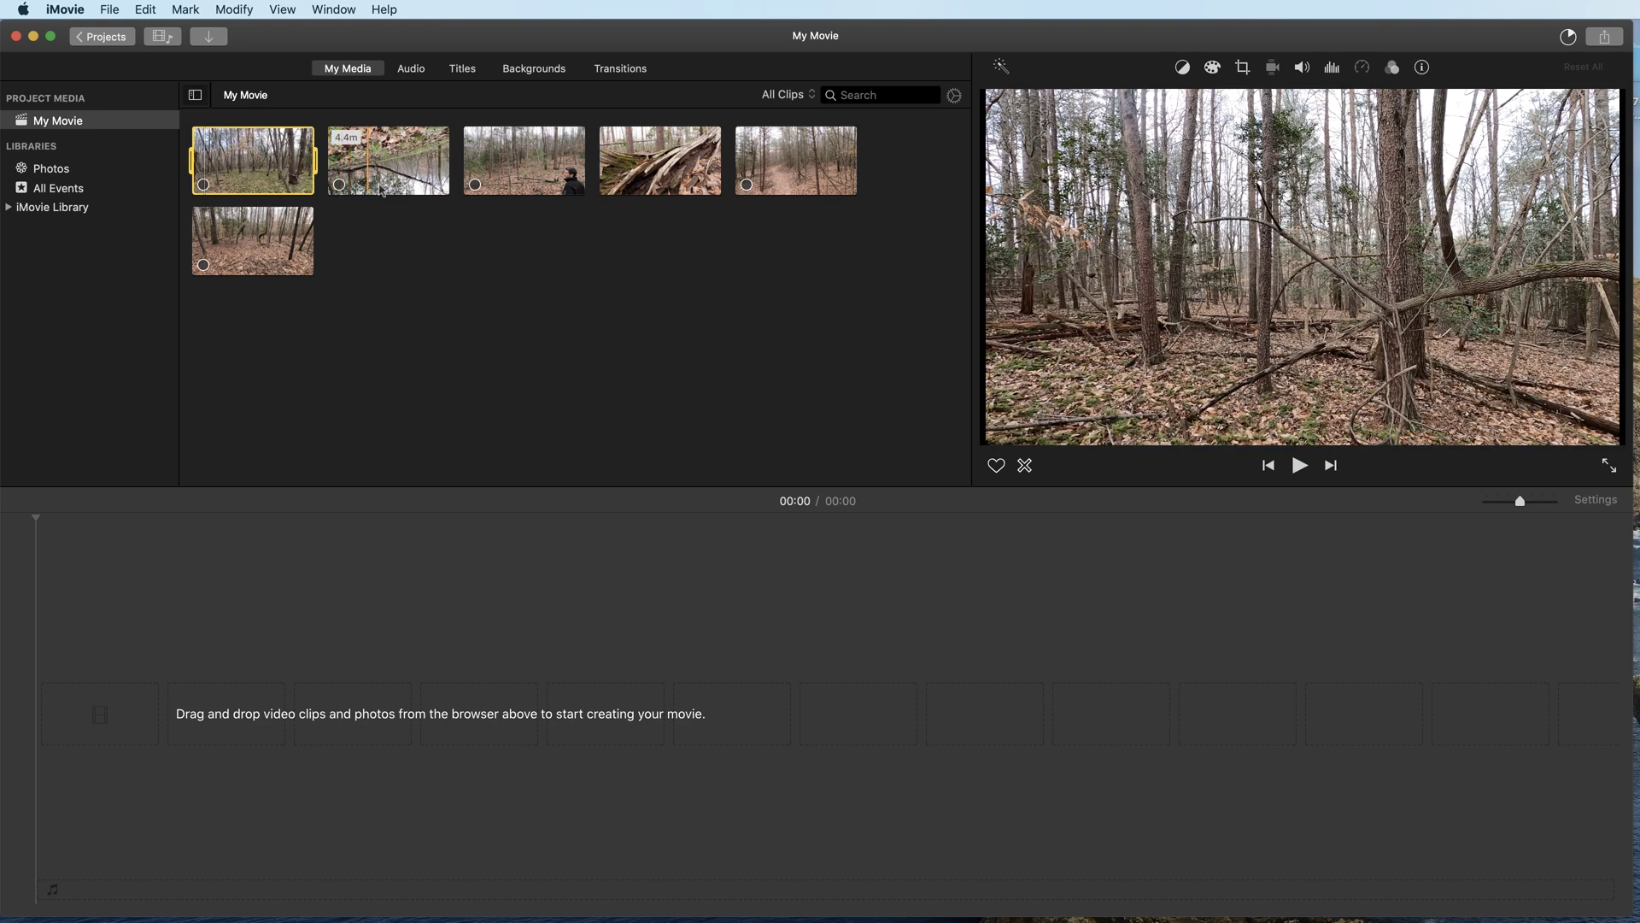
left_click(388, 175)
left_click(405, 291)
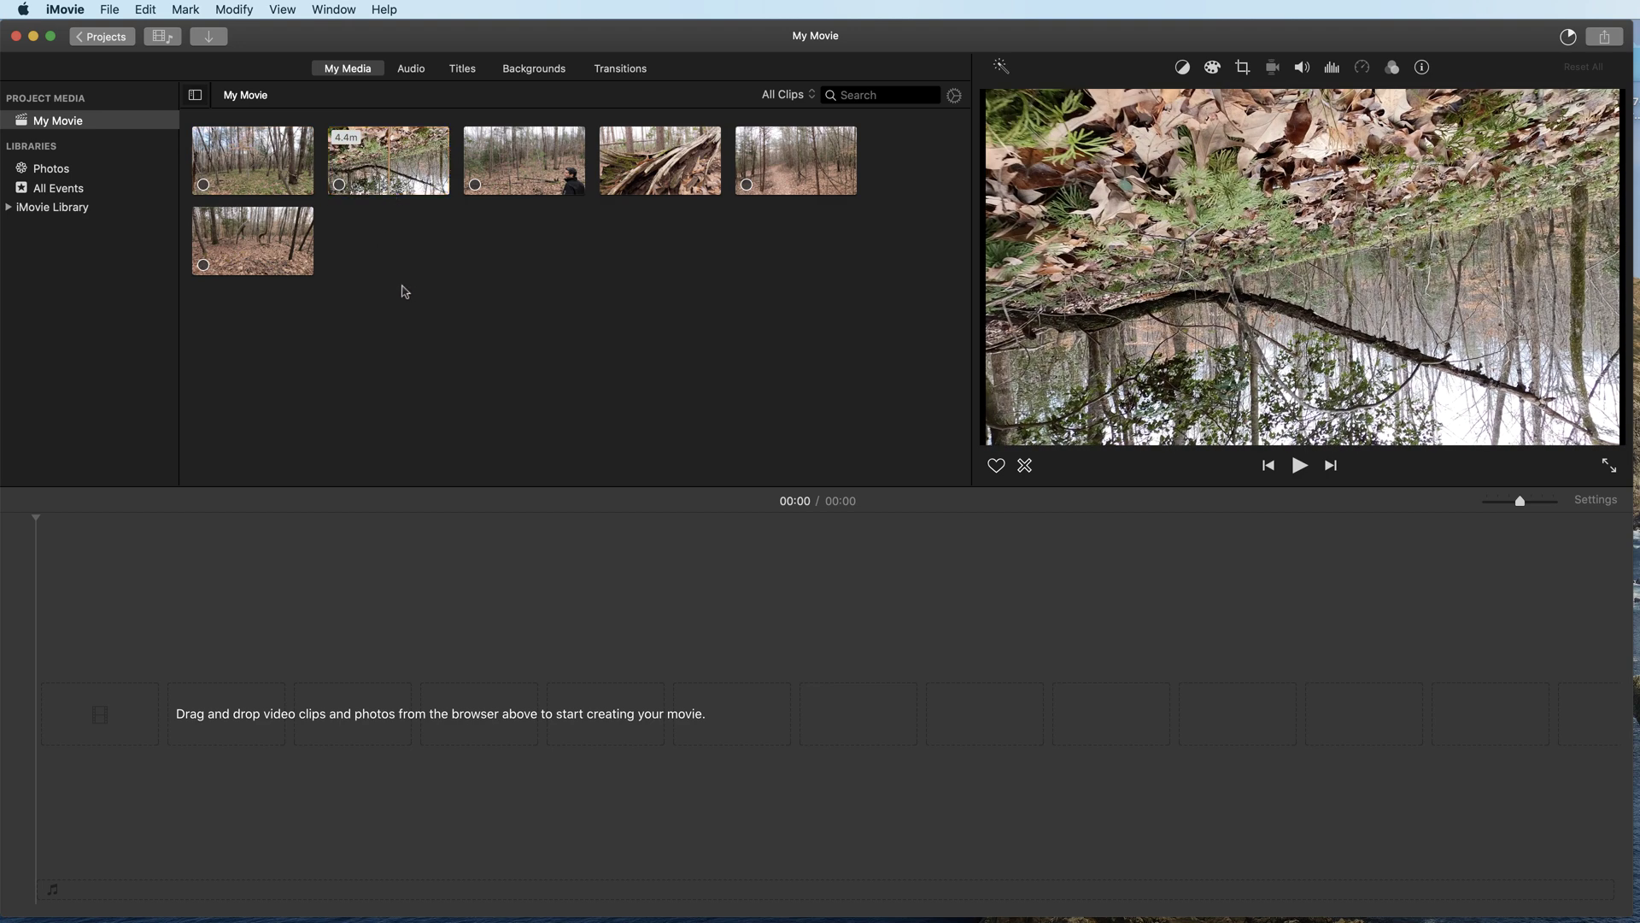
key("super+a")
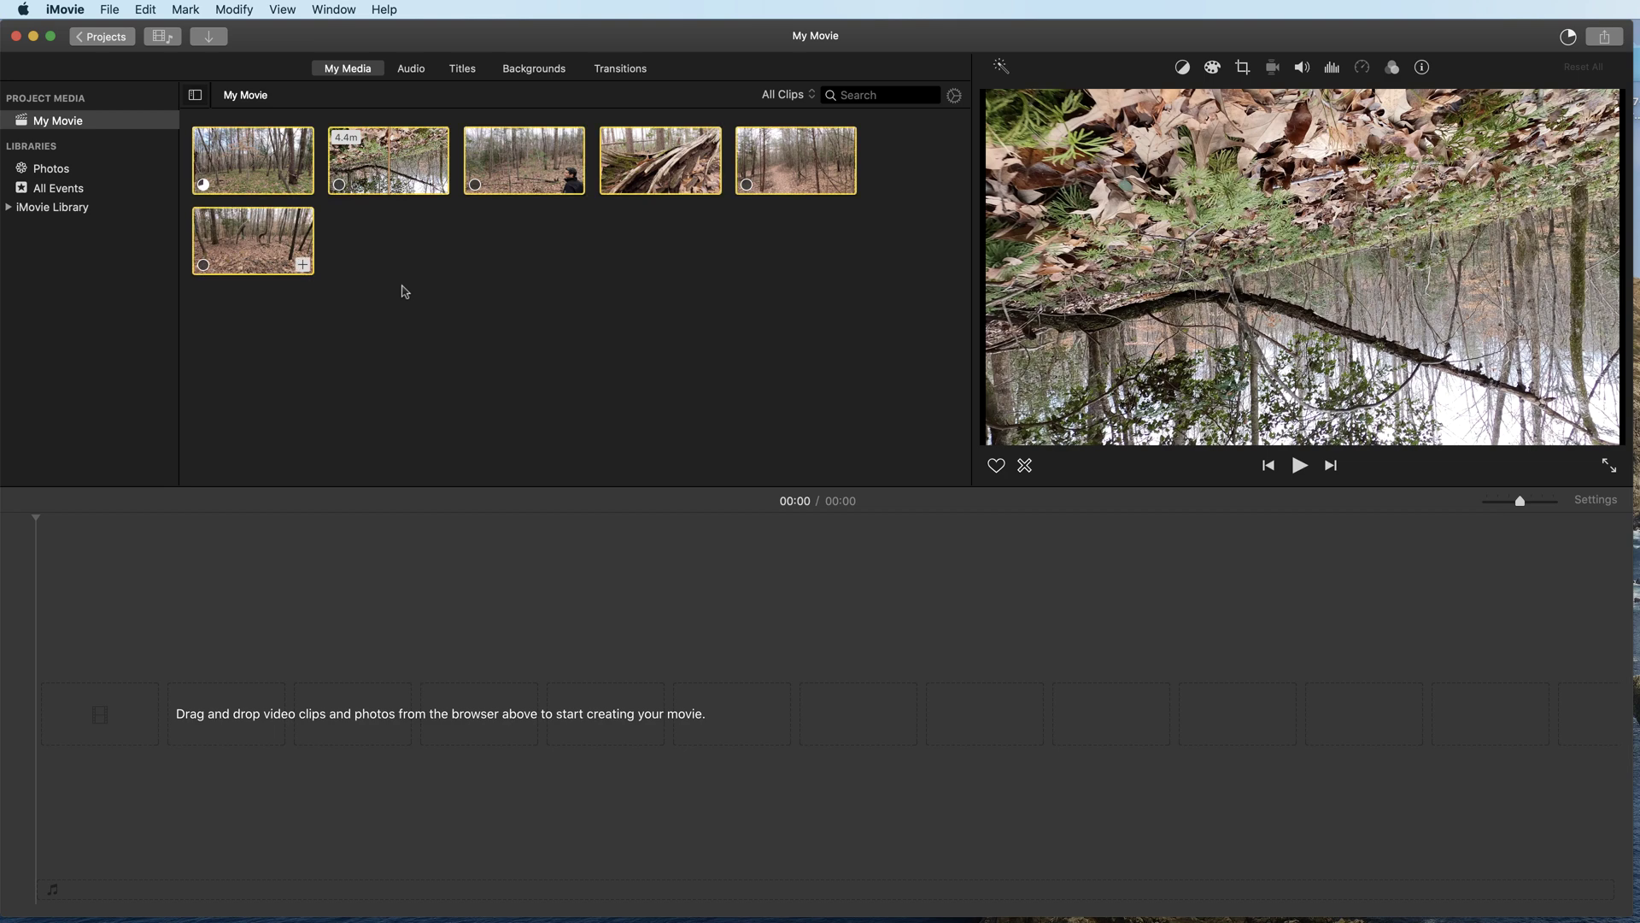
left_click_drag(214, 360, 817, 159)
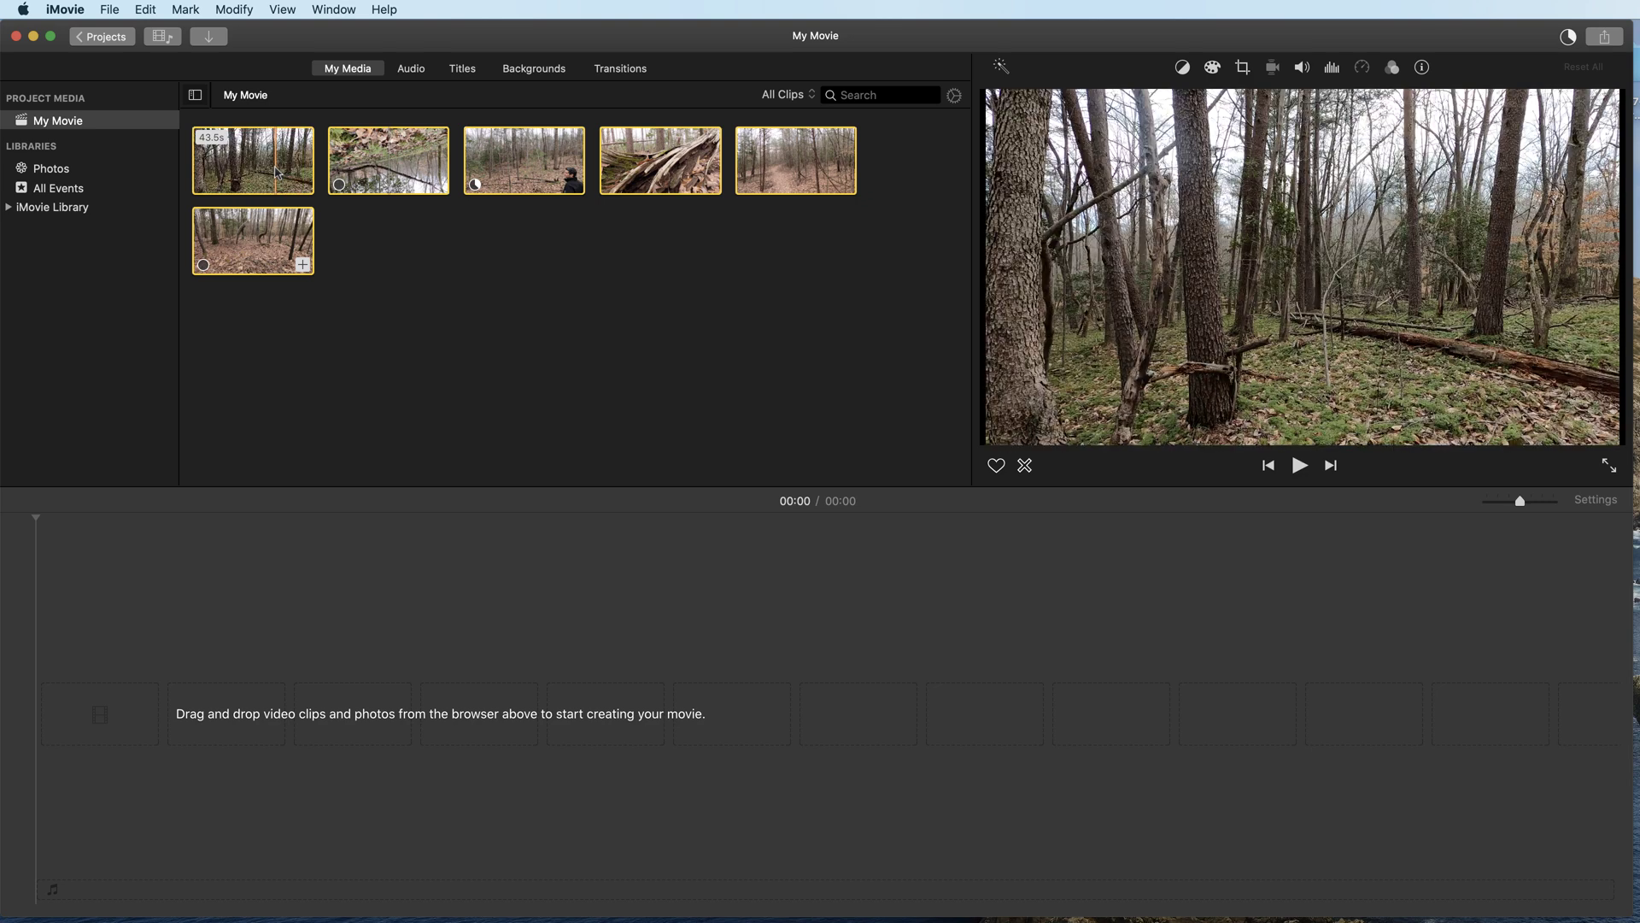
left_click_drag(260, 166, 94, 722)
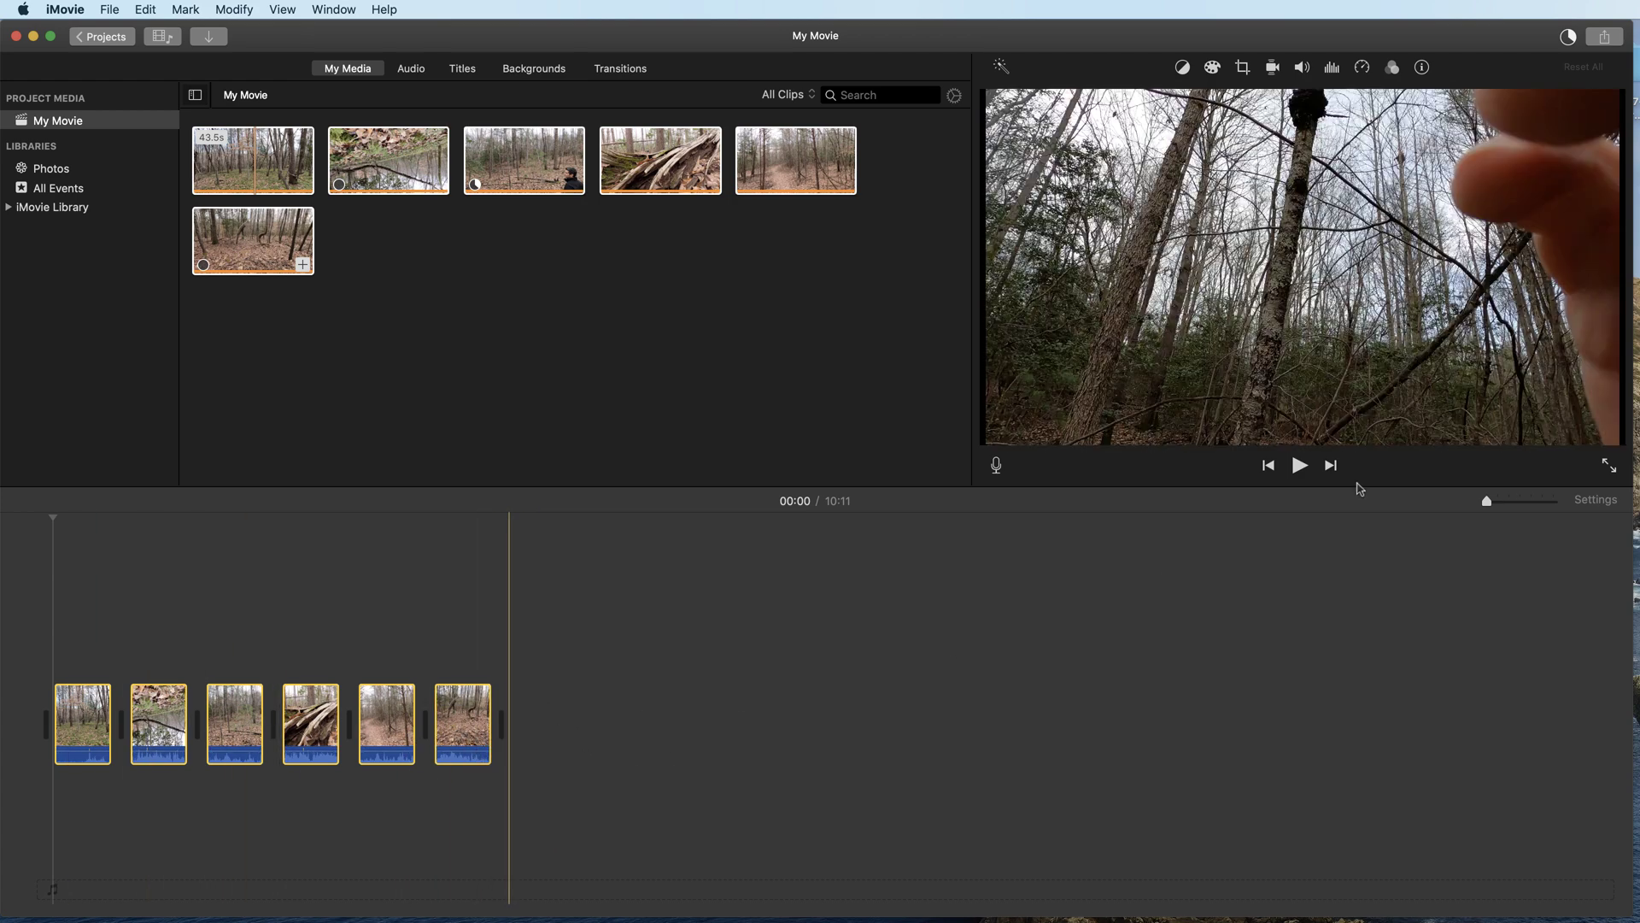
Play the opening of the movie and trim about 6 seconds off the start of the first timeline clip.
left_click_drag(1487, 506, 1509, 505)
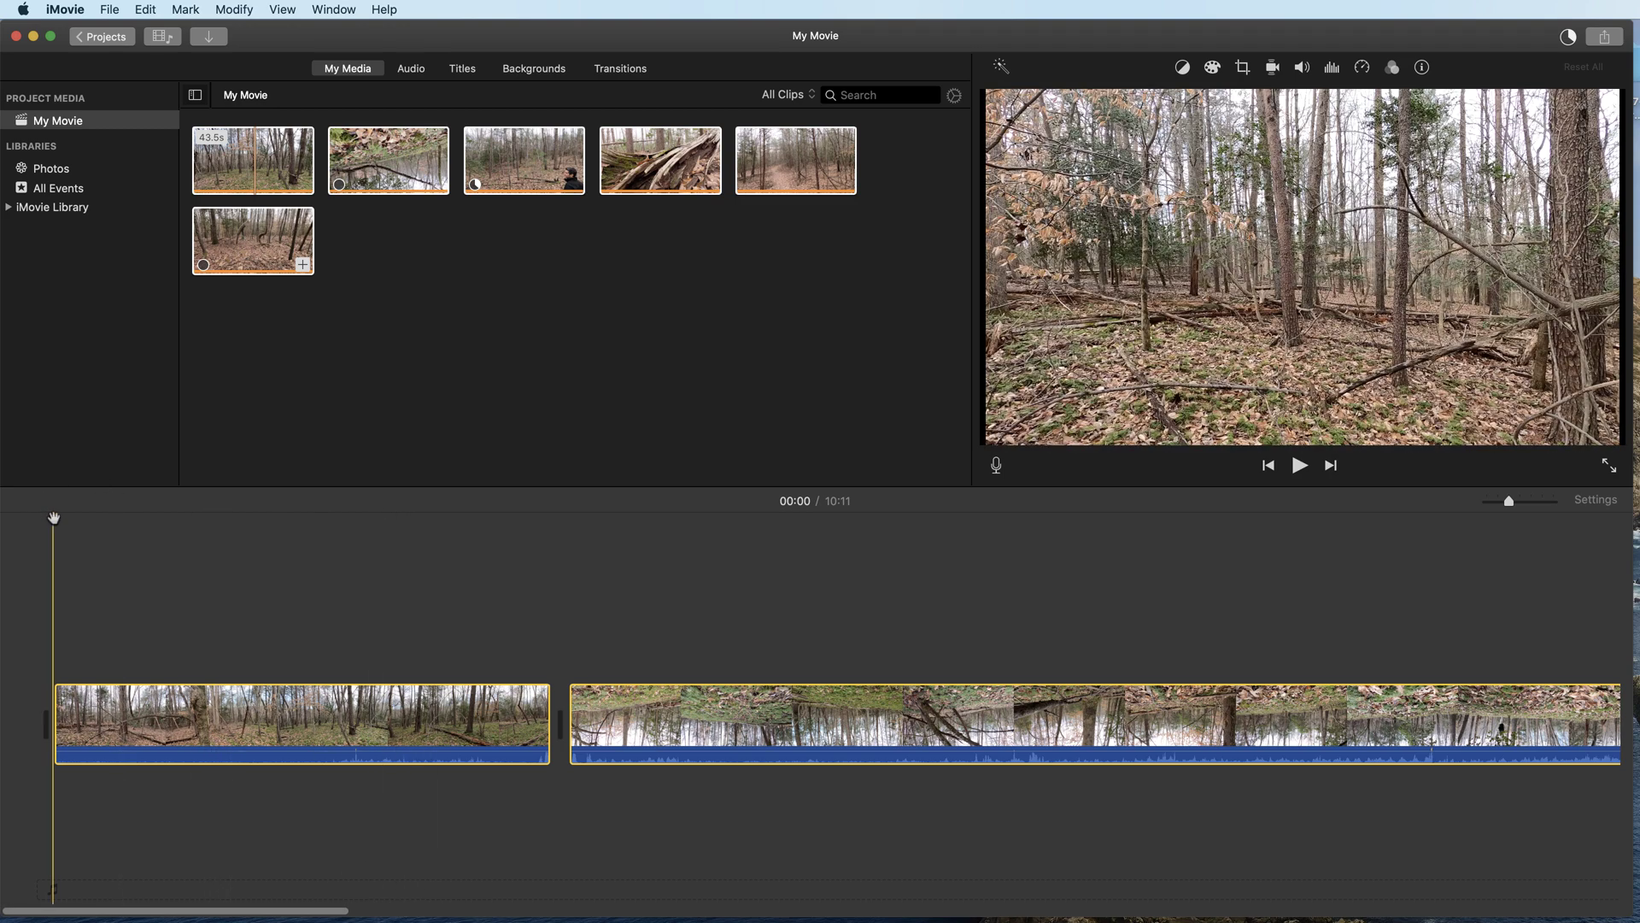
left_click_drag(54, 518, 53, 518)
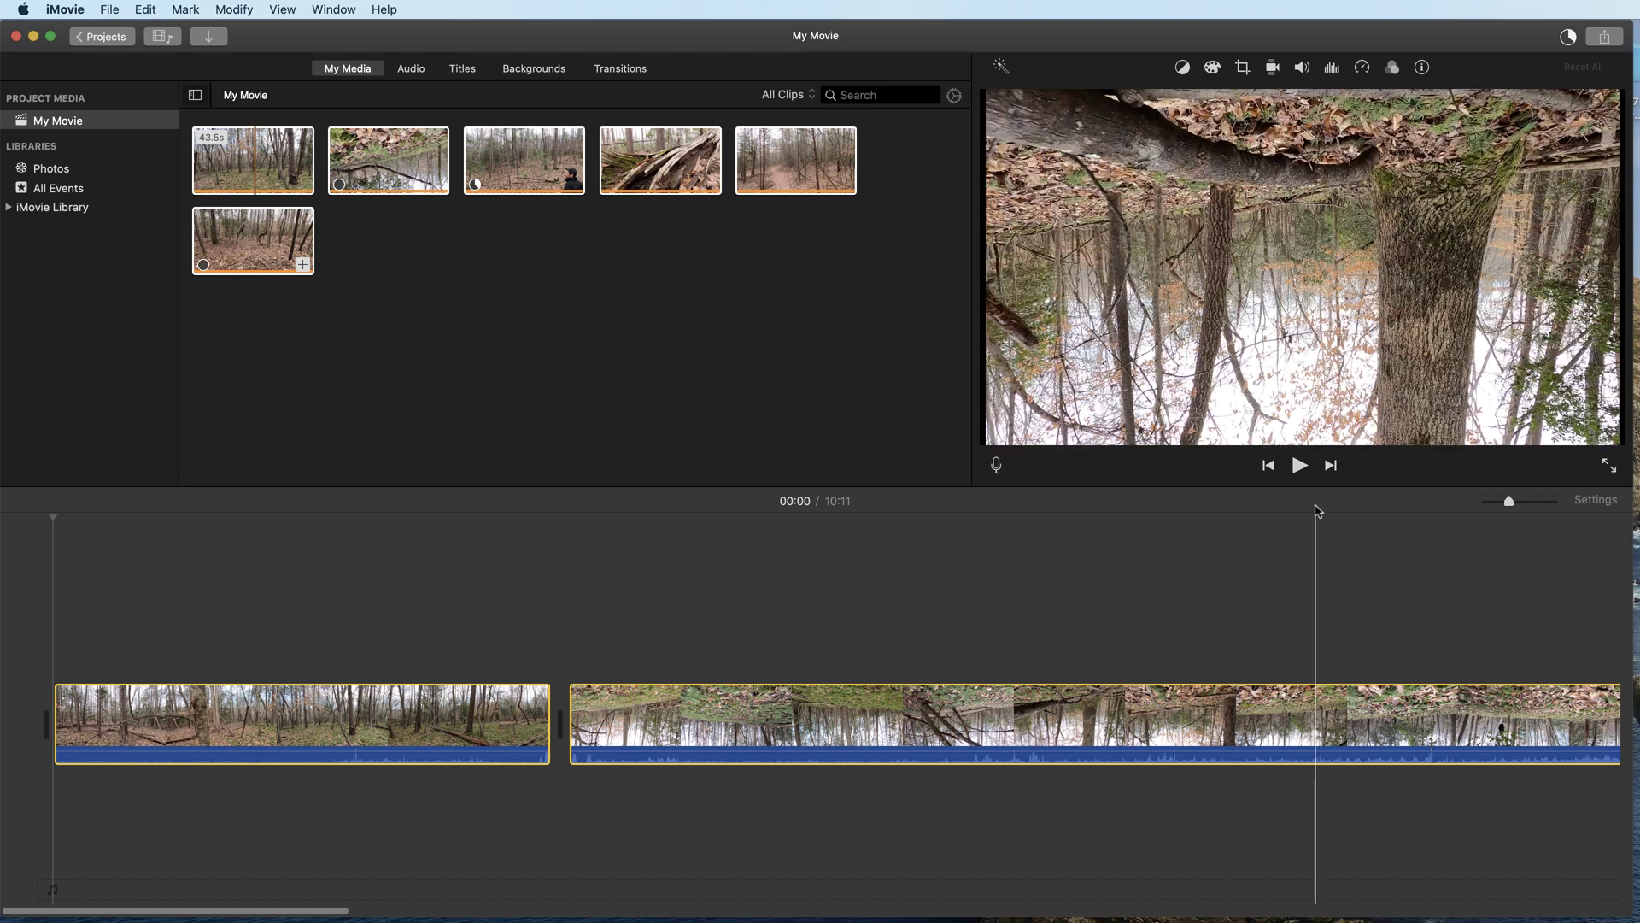
left_click(1298, 466)
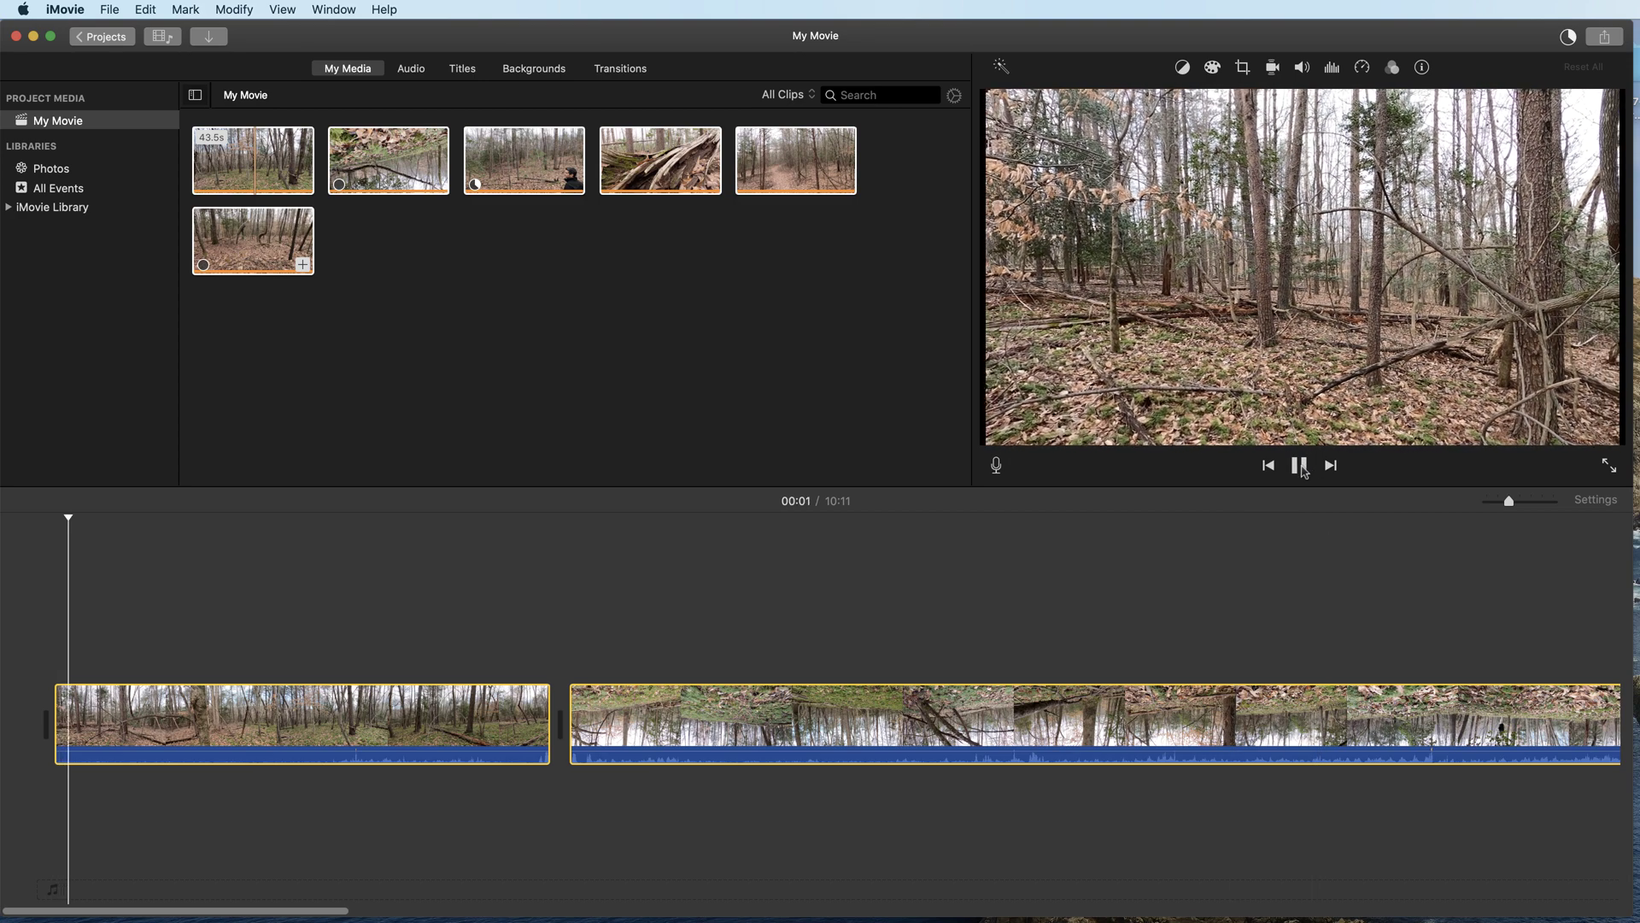
left_click(1299, 466)
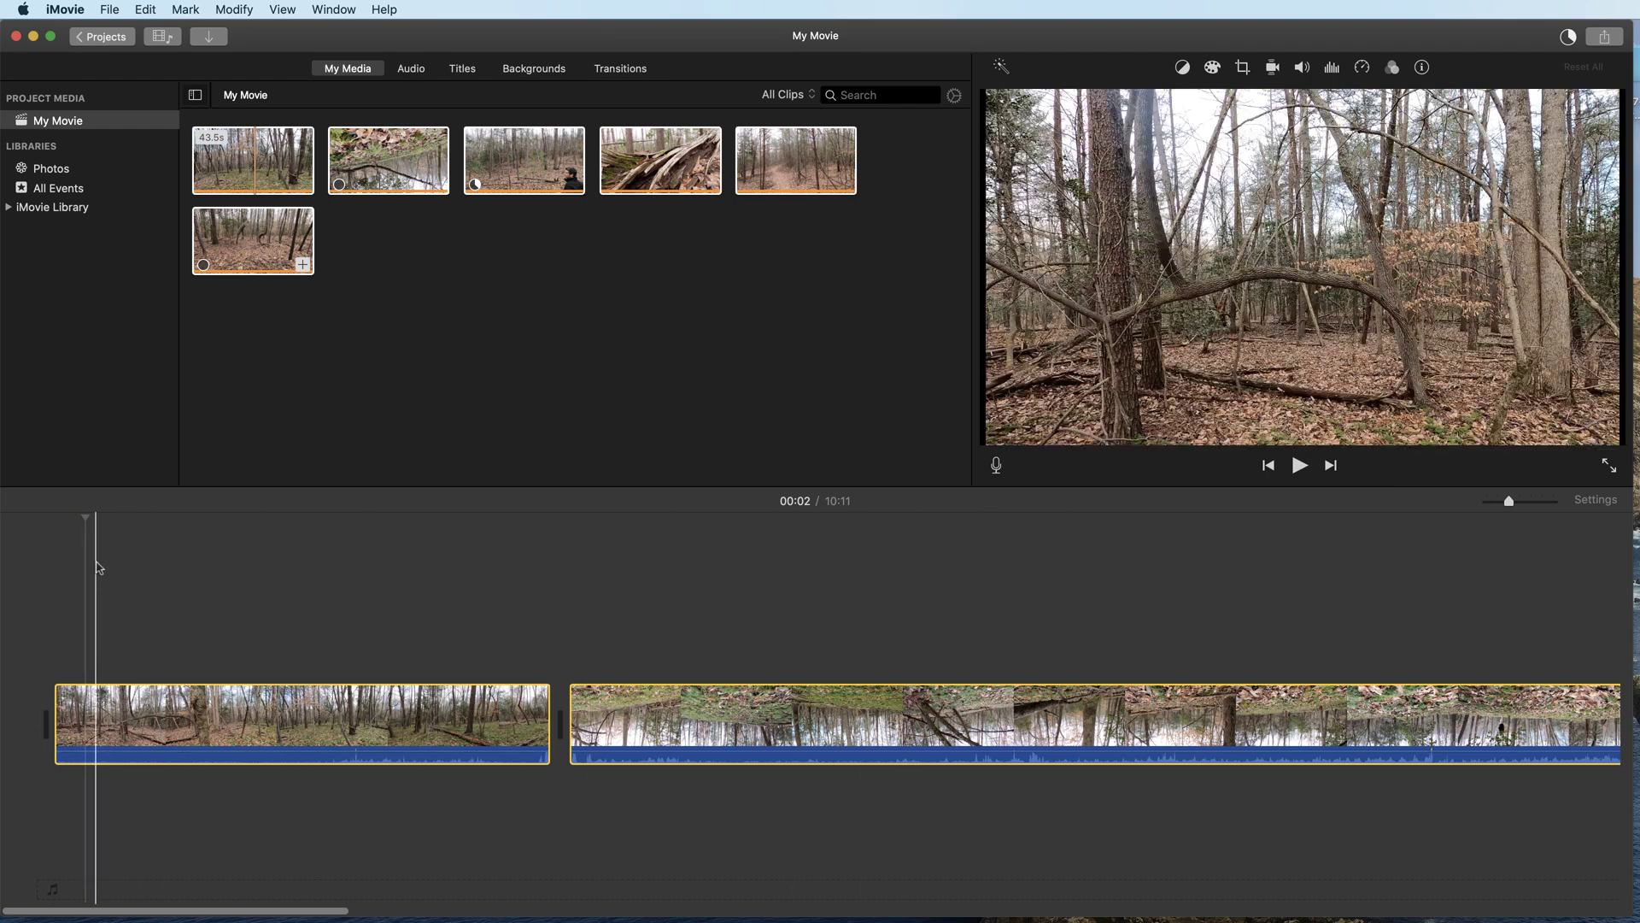
left_click_drag(86, 523, 129, 527)
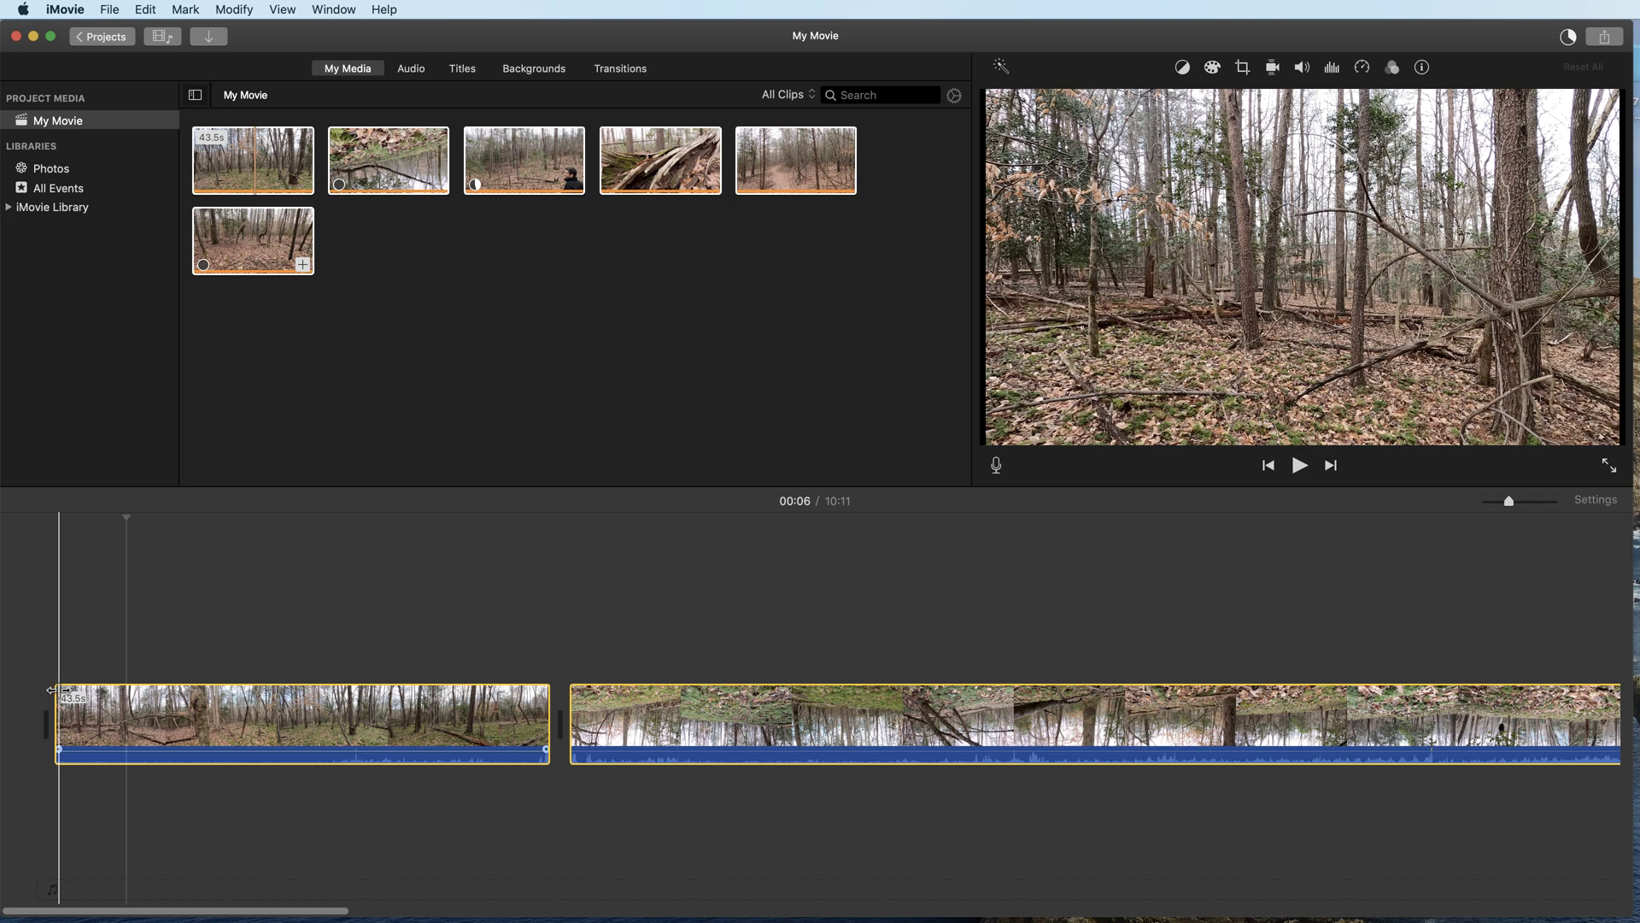
left_click_drag(51, 692, 129, 690)
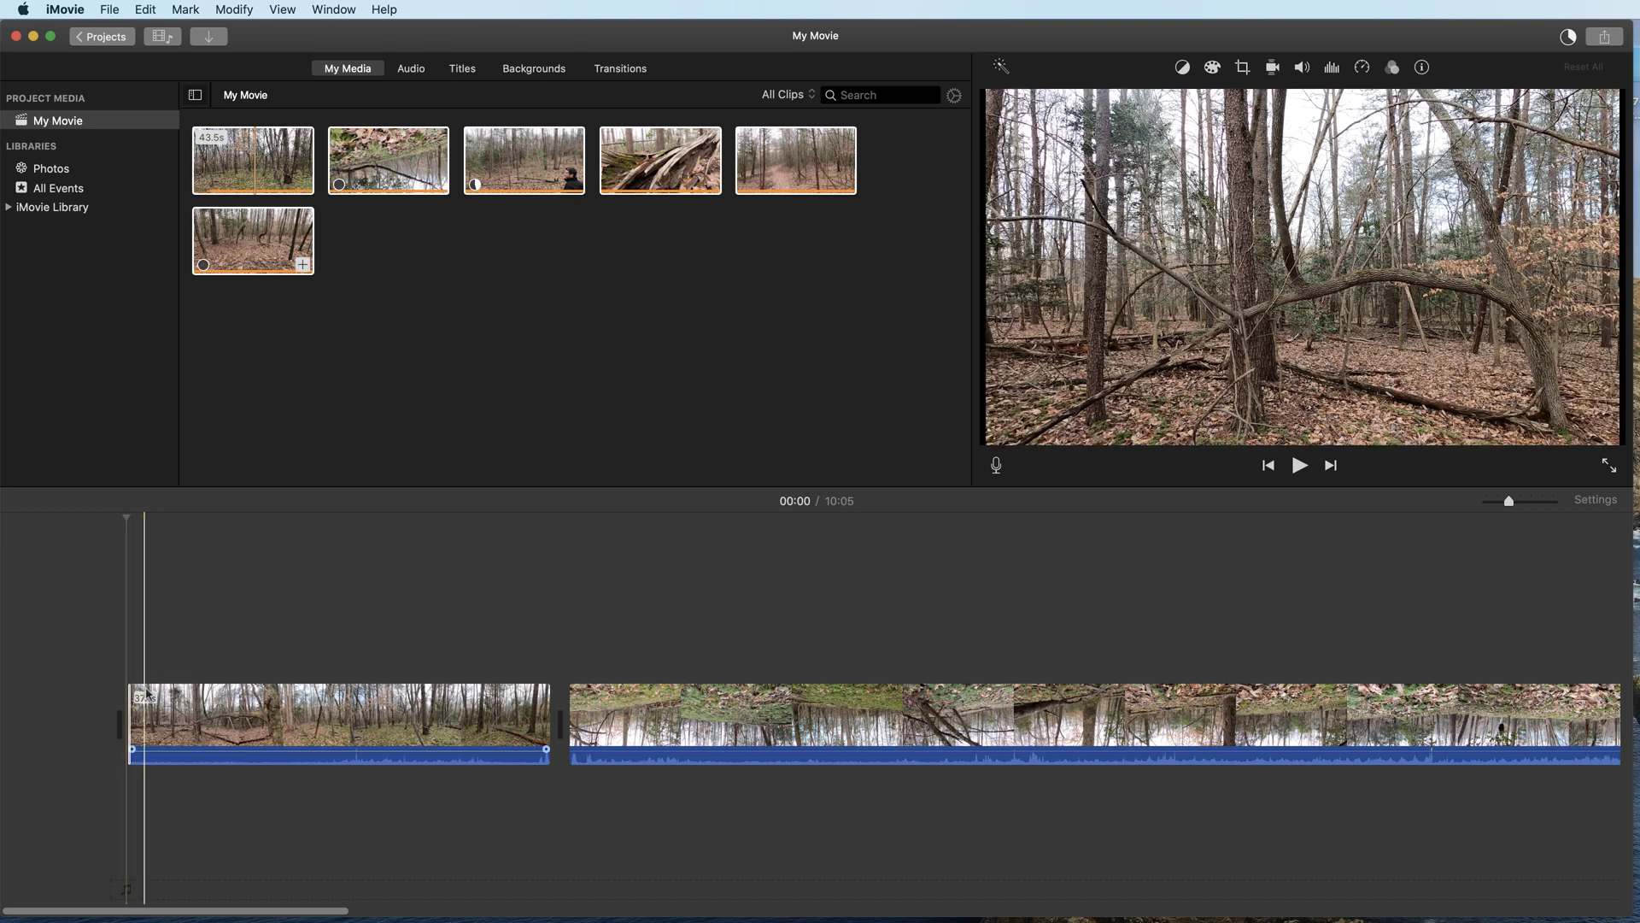
Split the first timeline clip at 00:13.
left_click_drag(128, 519, 282, 540)
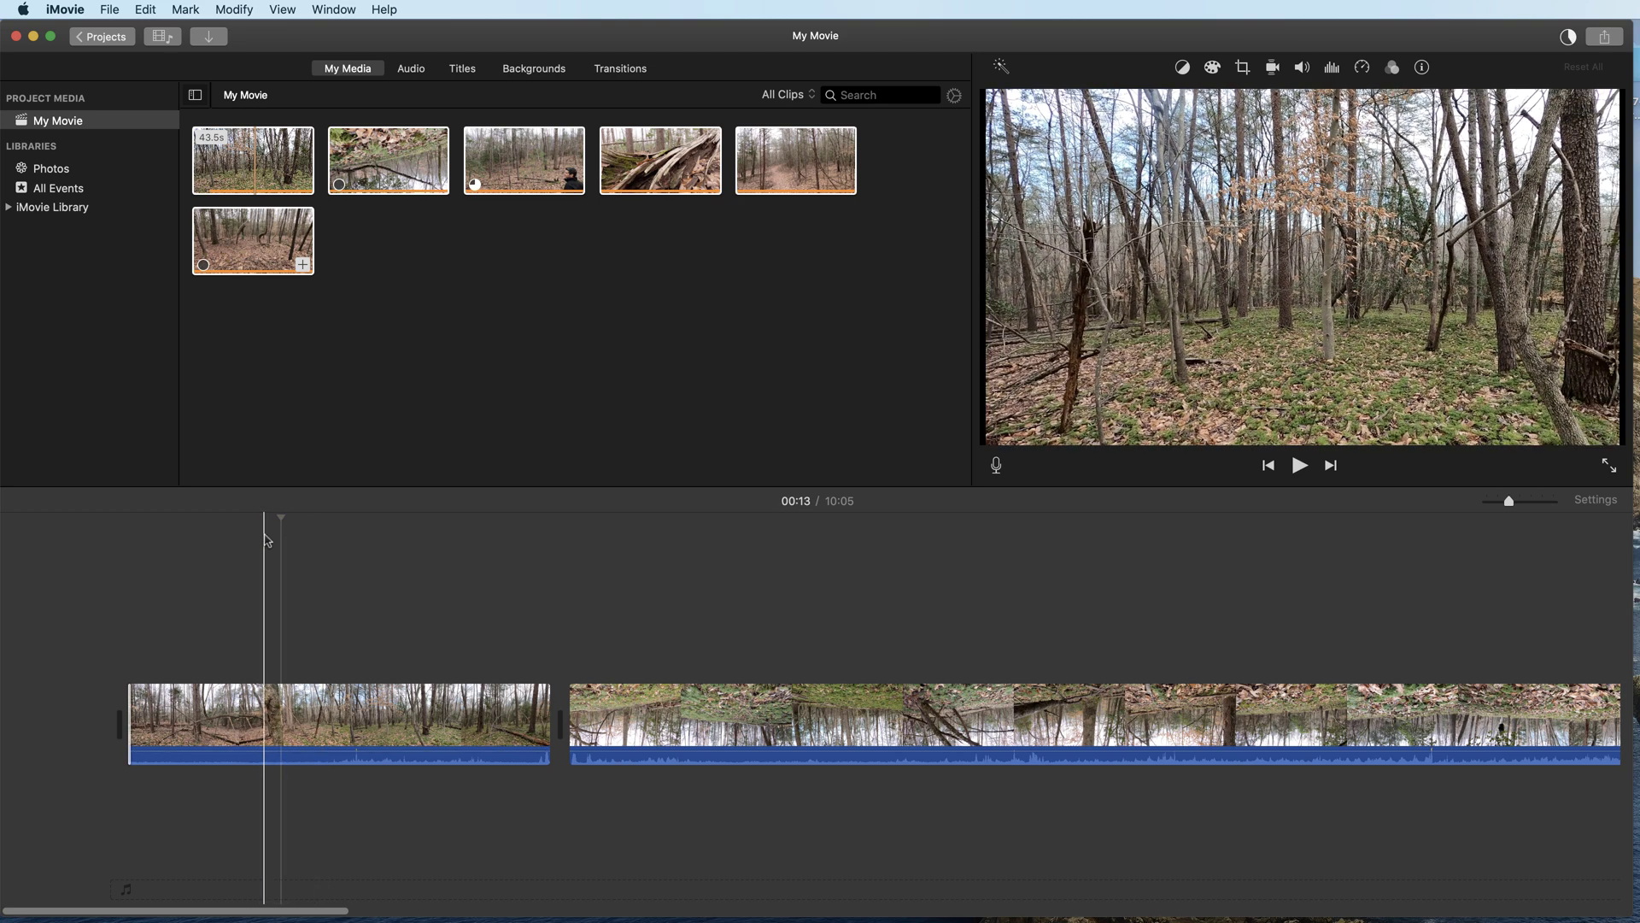
right_click(282, 698)
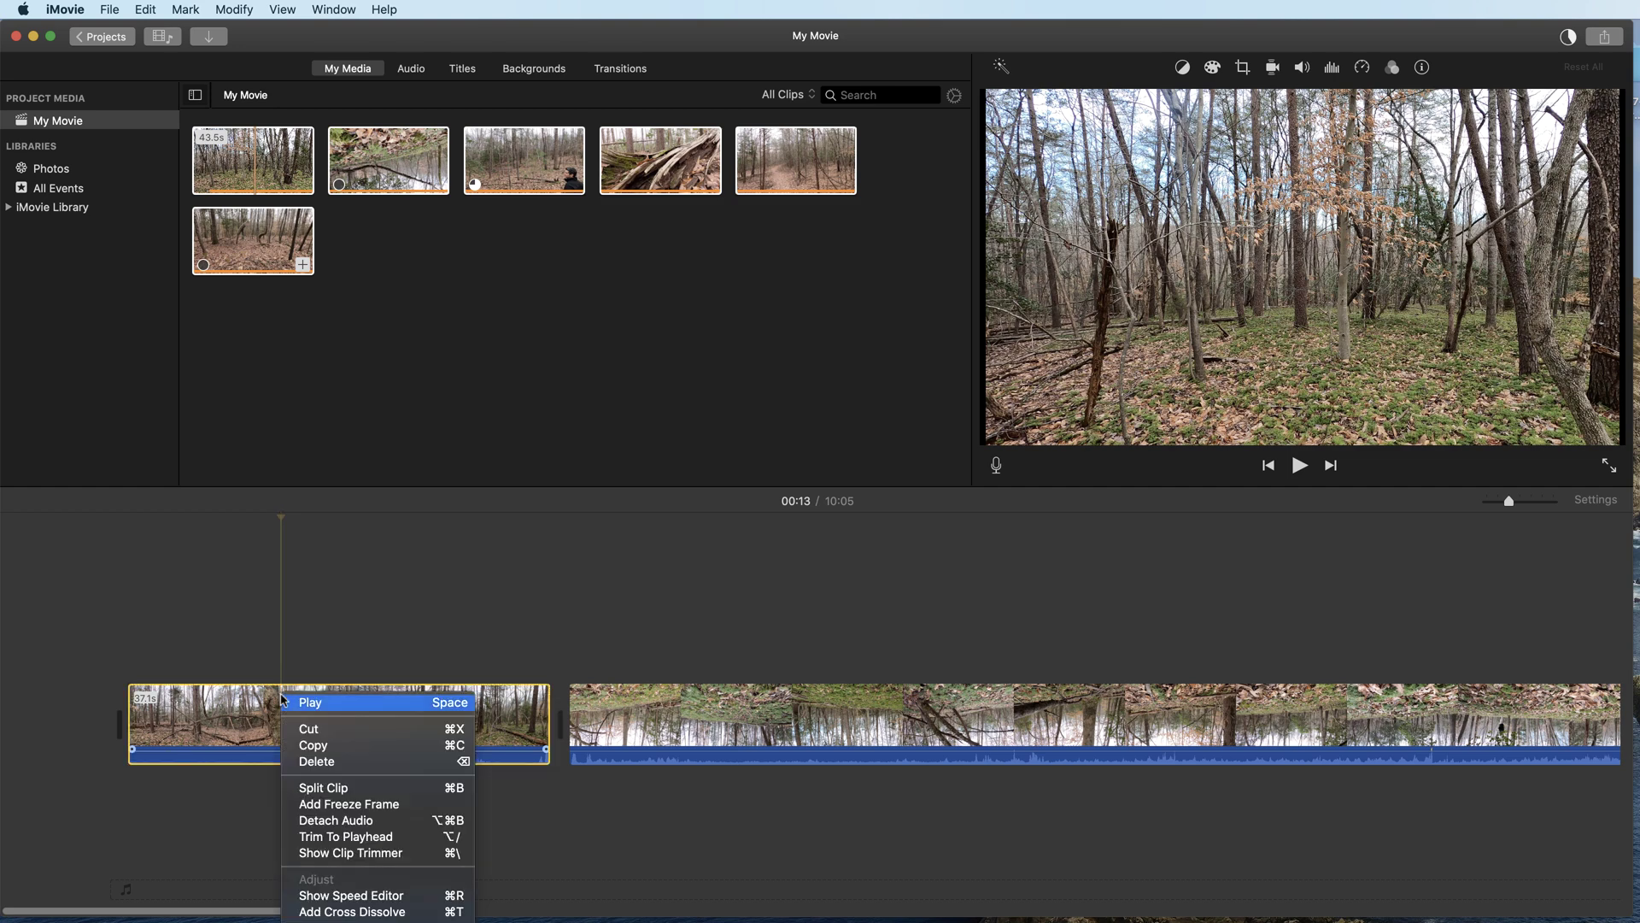
left_click(340, 790)
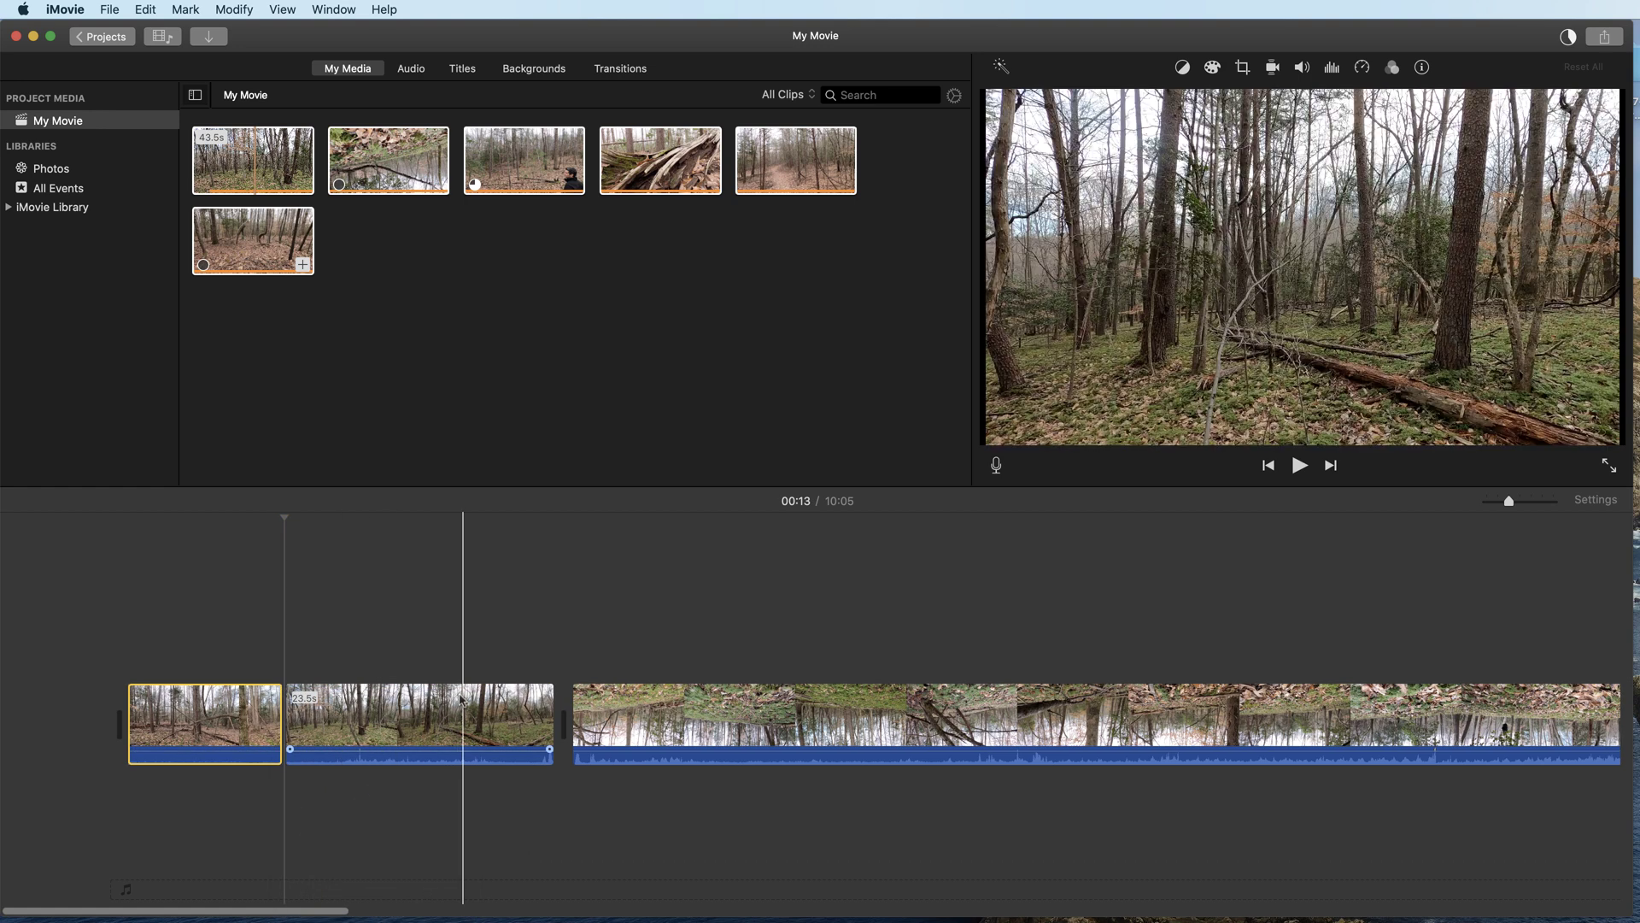
Split the second segment of the first clip at 00:27 and delete the middle section between the two cuts.
left_click_drag(277, 521, 440, 549)
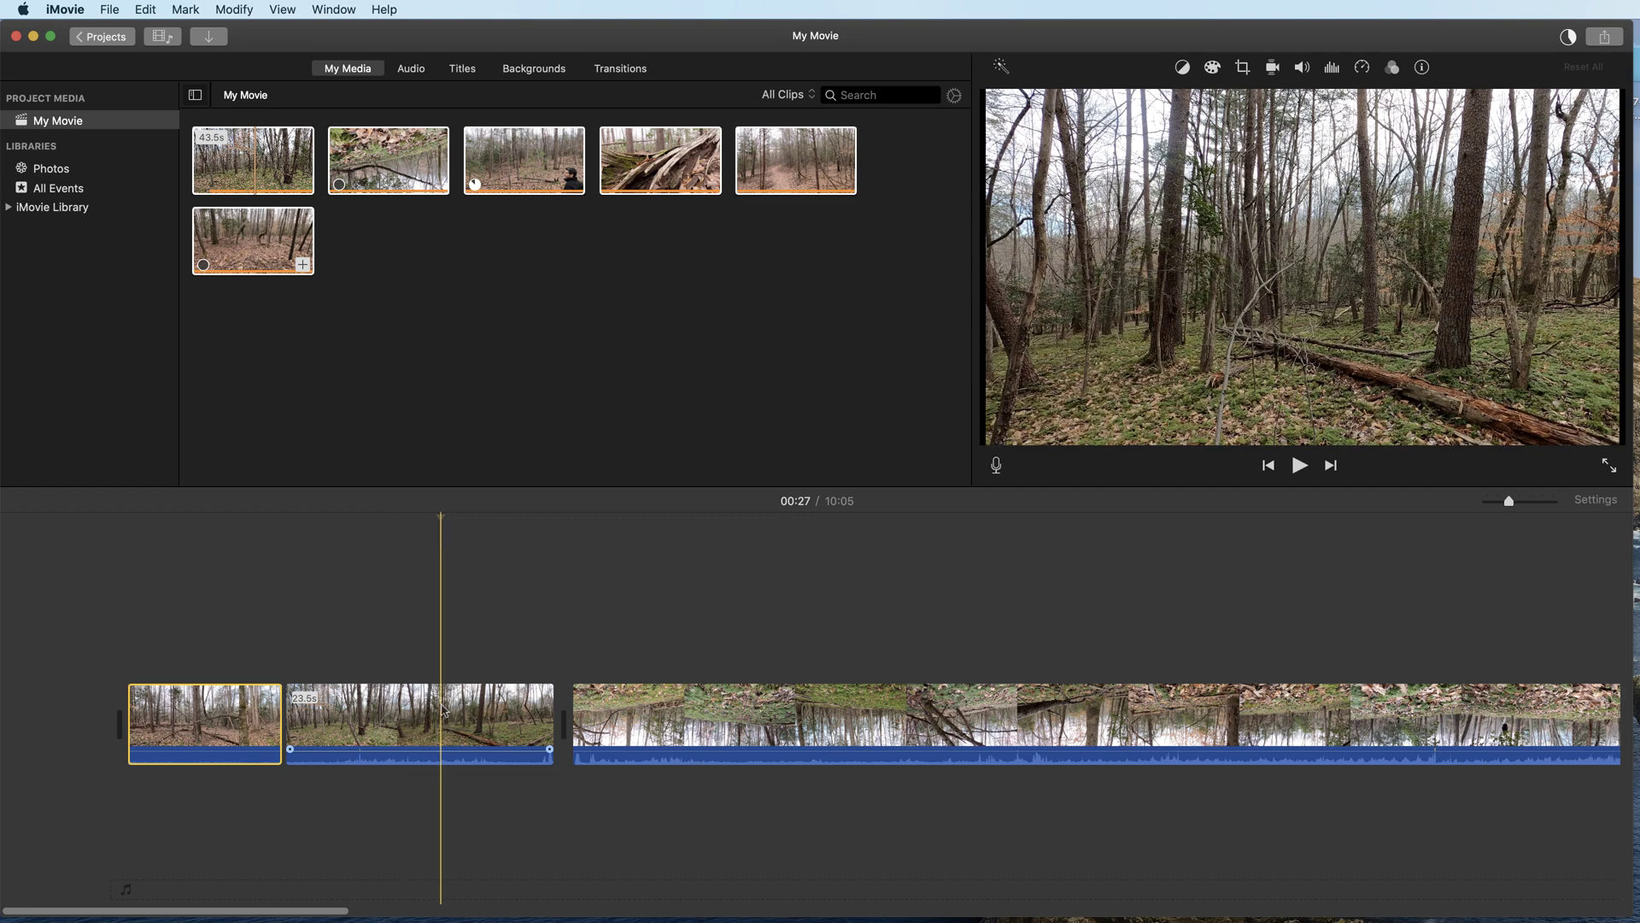
key("super+b")
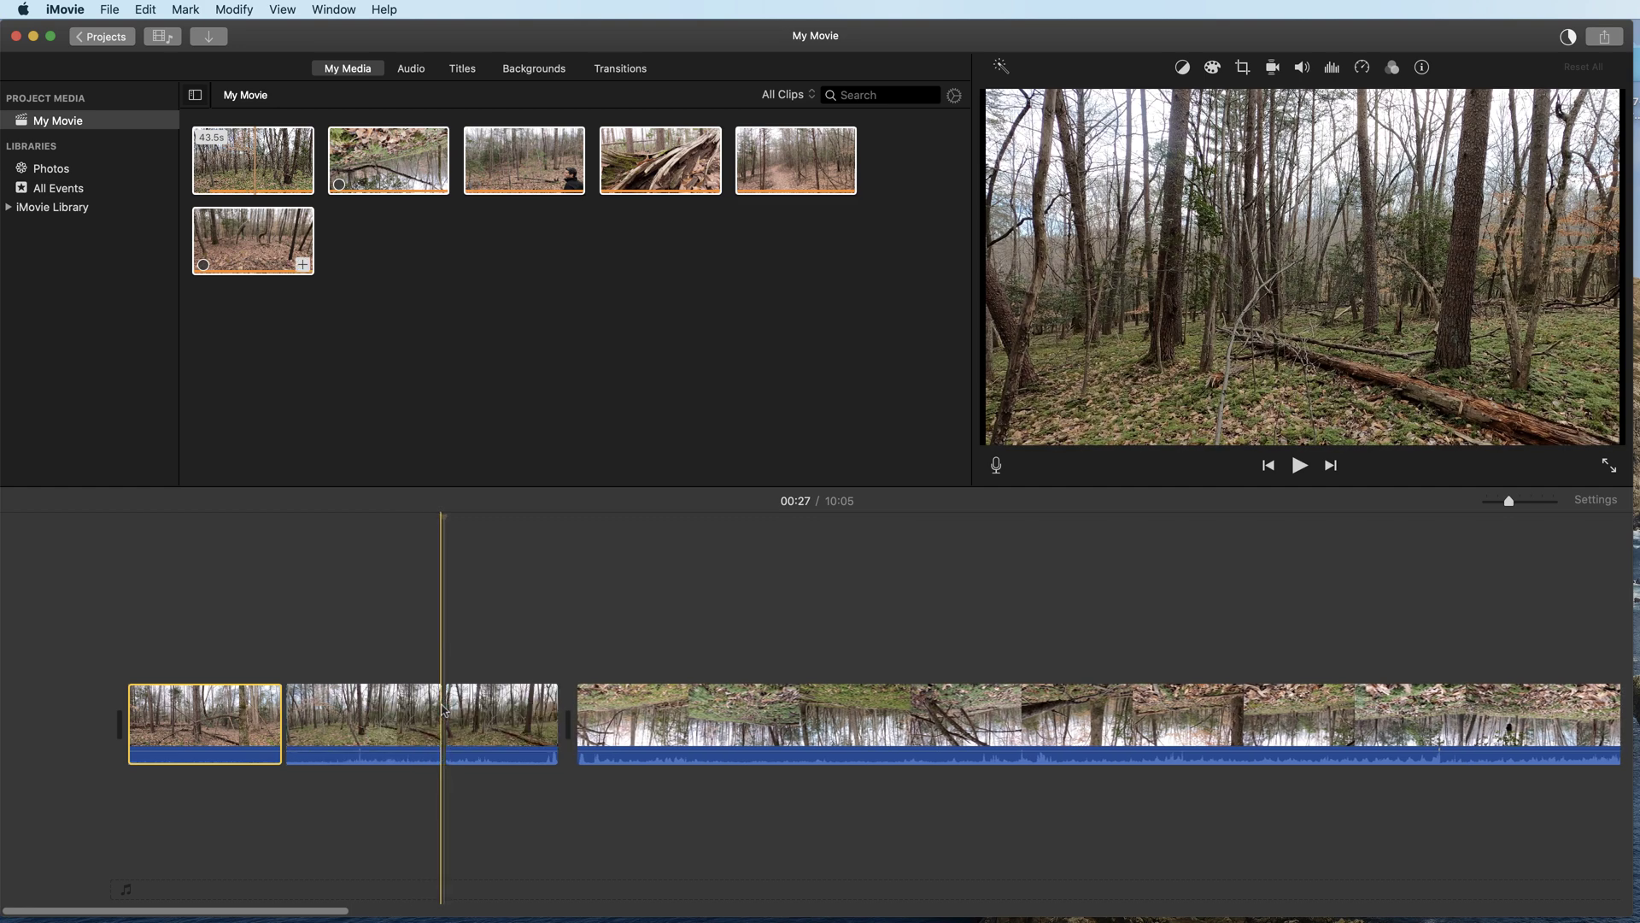
left_click(386, 729)
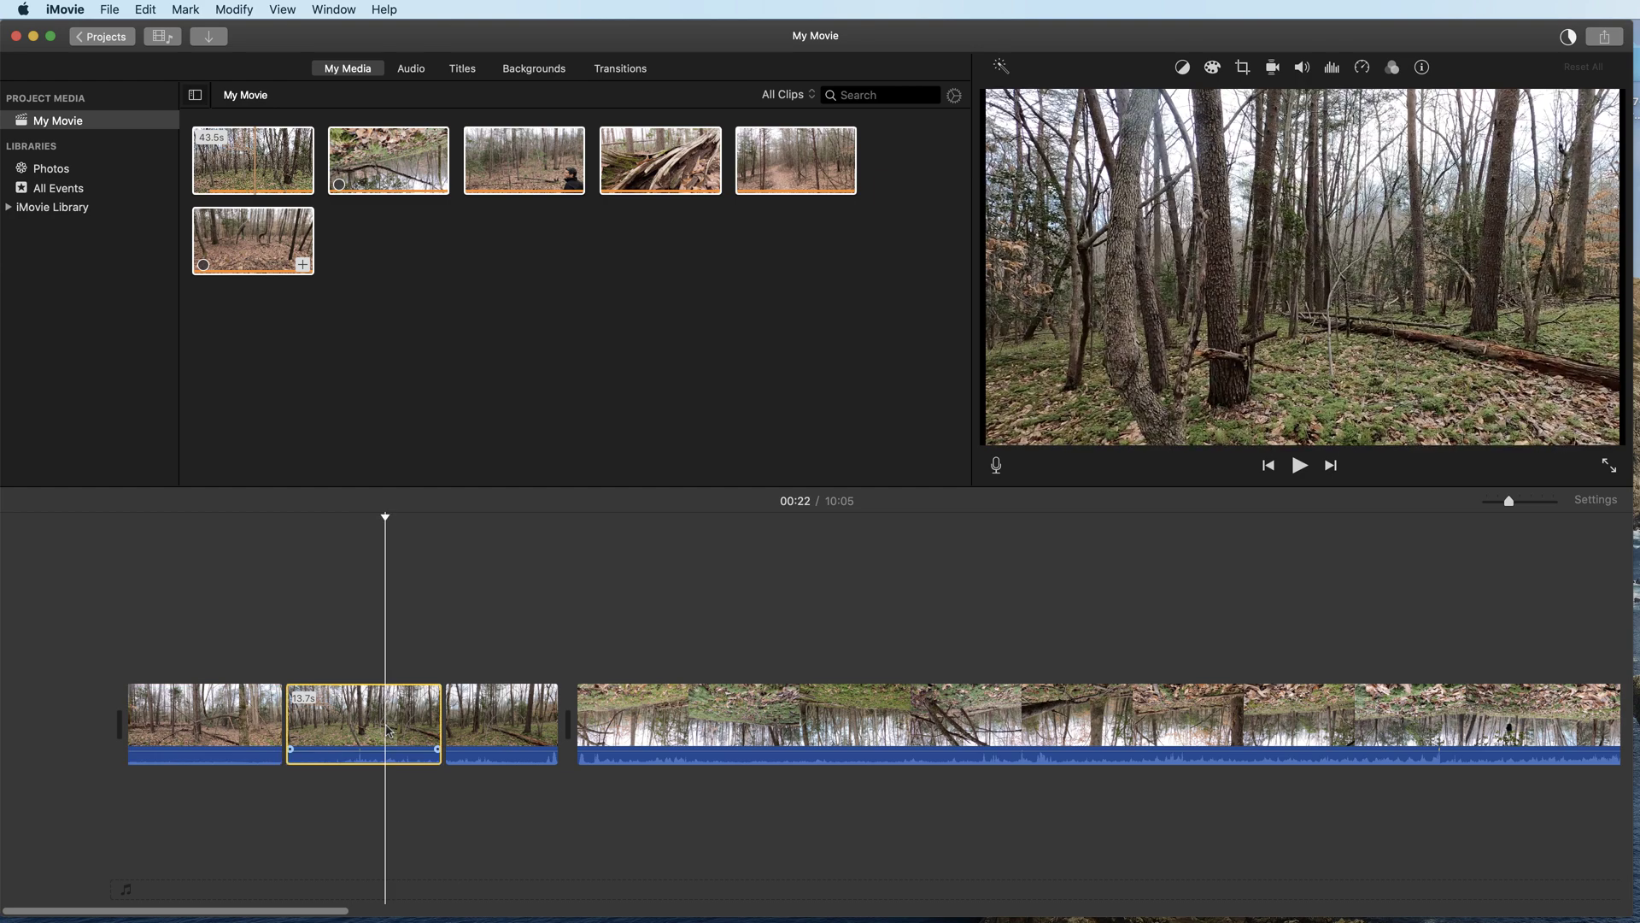
key("Delete")
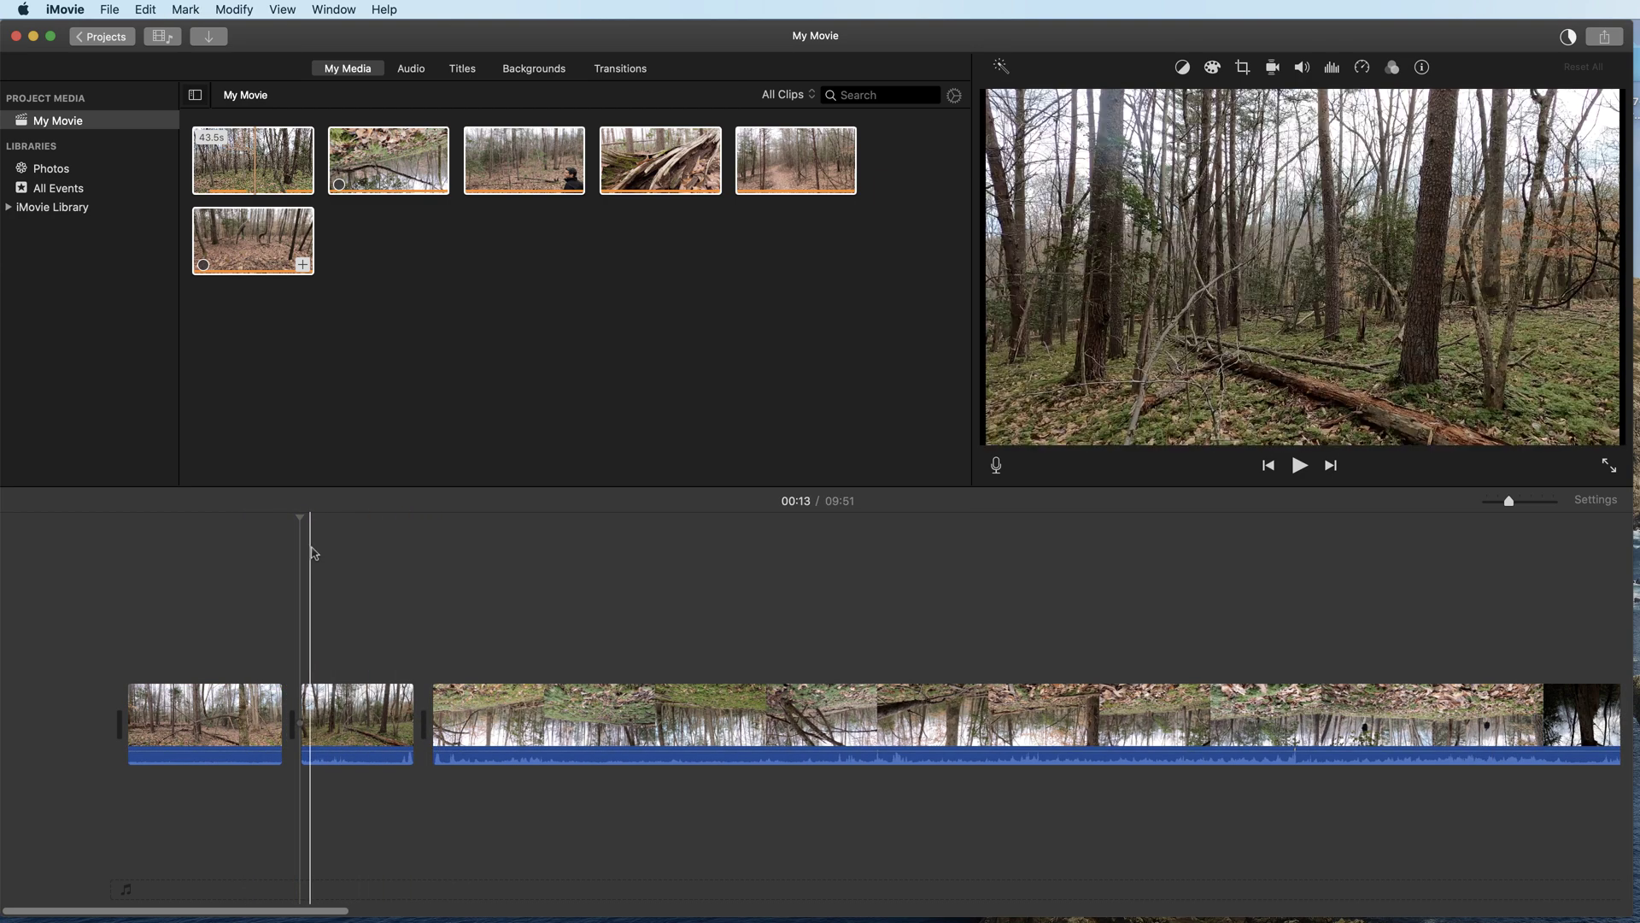
Play across the new cut from 00:12 to 00:17 and trim the end of the second segment back to the playhead.
left_click_drag(301, 517, 266, 517)
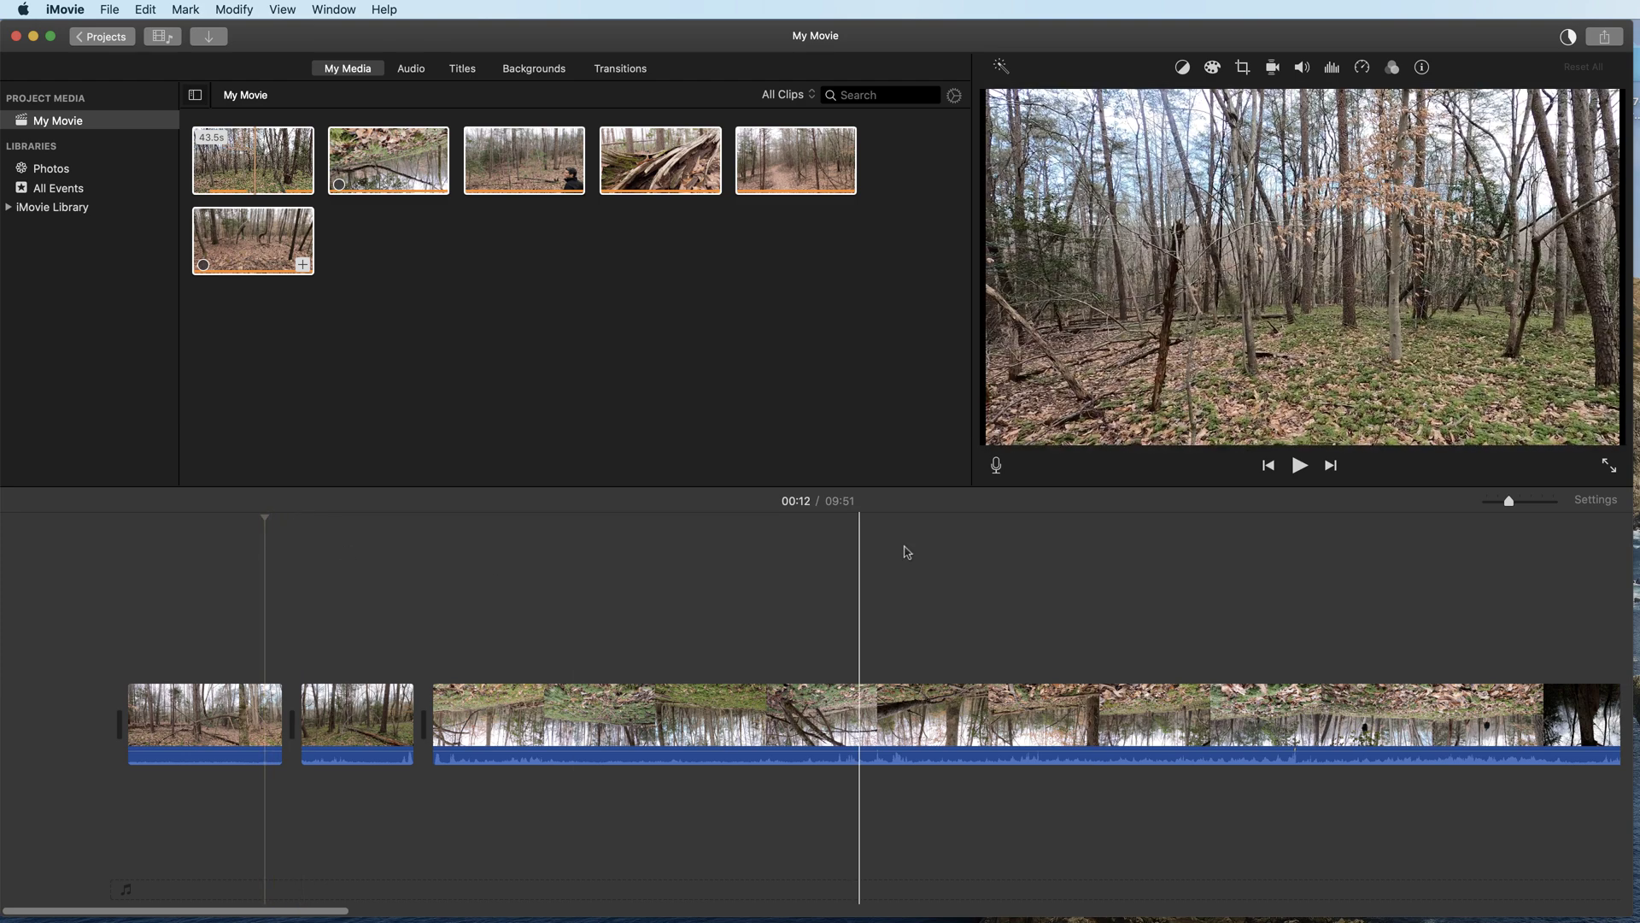
key("space")
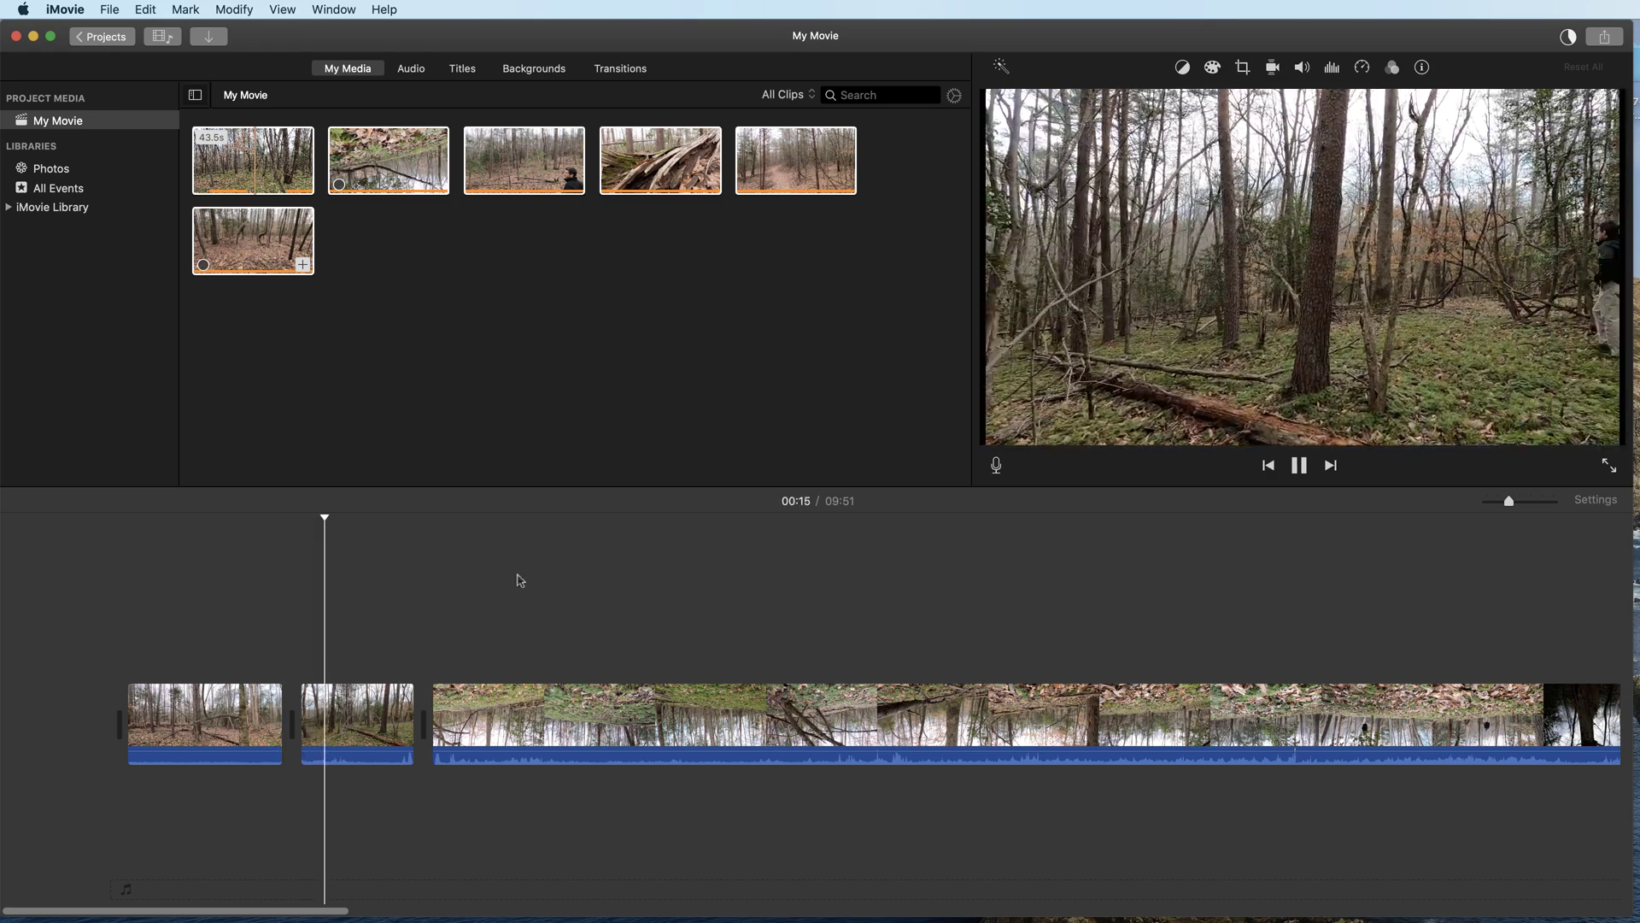
key("space")
left_click_drag(410, 690, 399, 690)
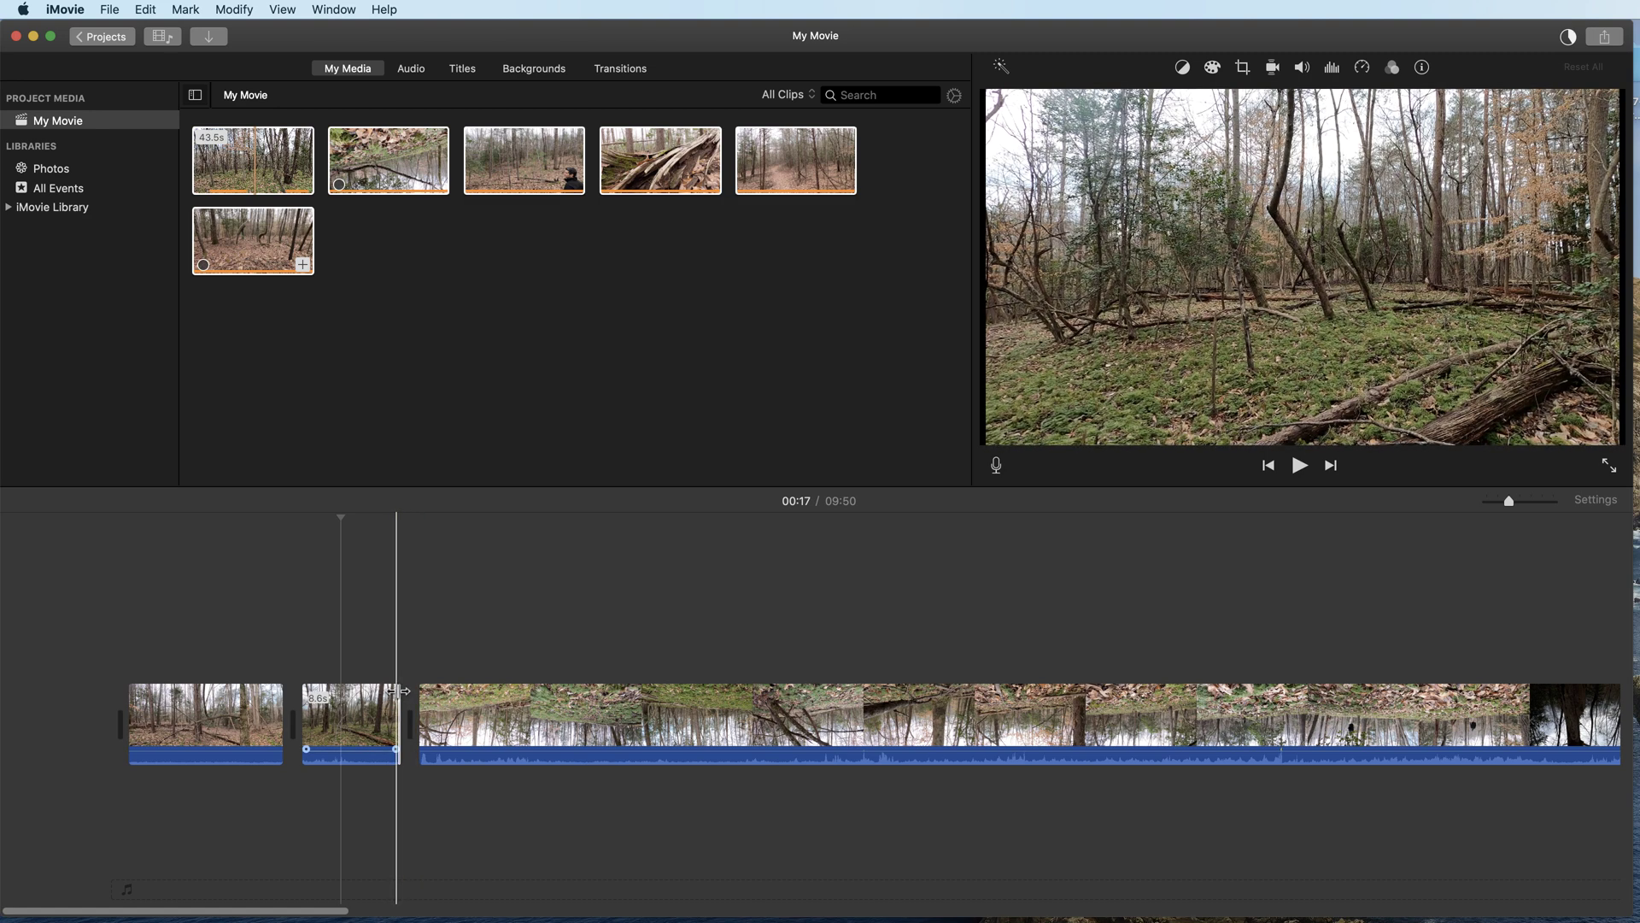
left_click_drag(396, 690, 338, 690)
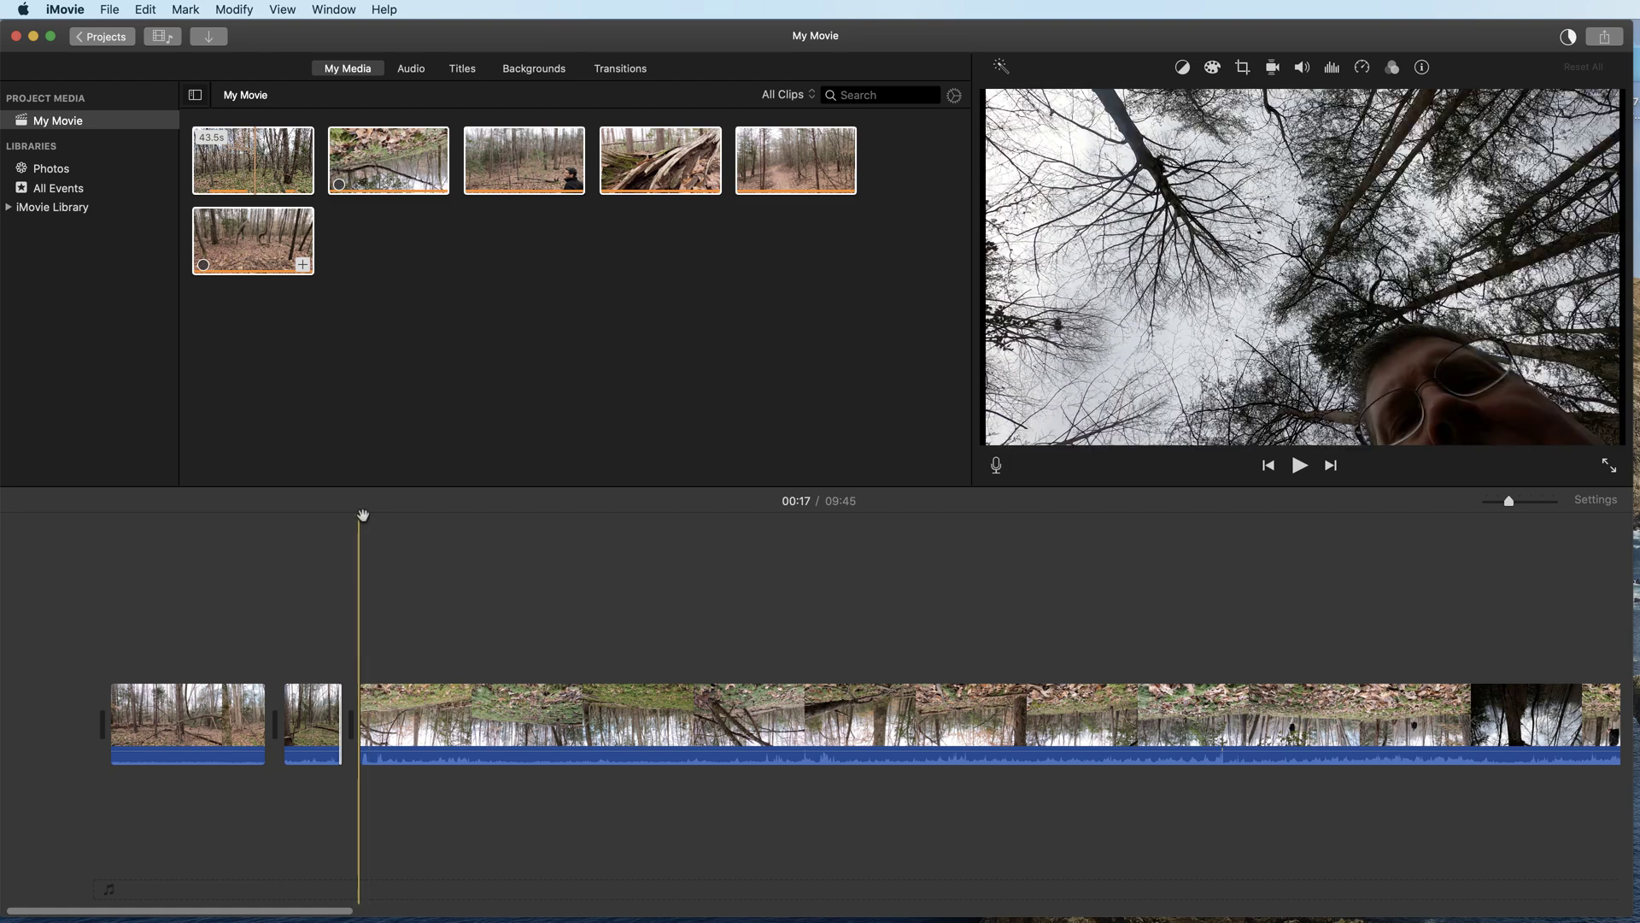
Trim about 4 seconds off the start of the upside-down third timeline clip and rotate it 180 degrees.
left_click_drag(363, 517, 401, 524)
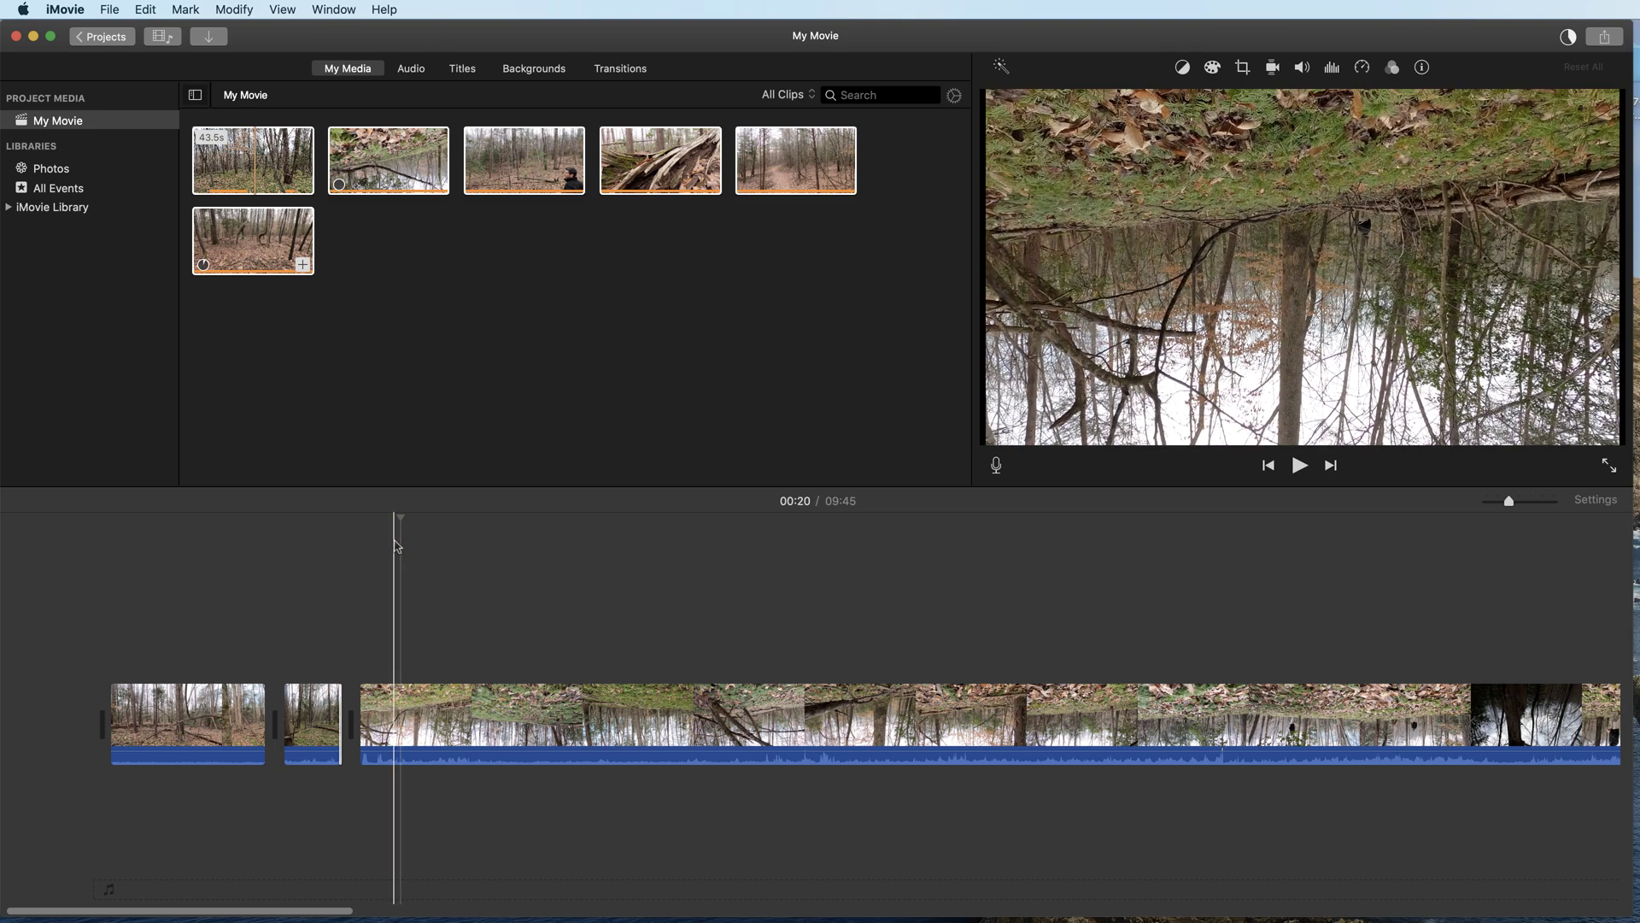
left_click_drag(365, 690, 399, 688)
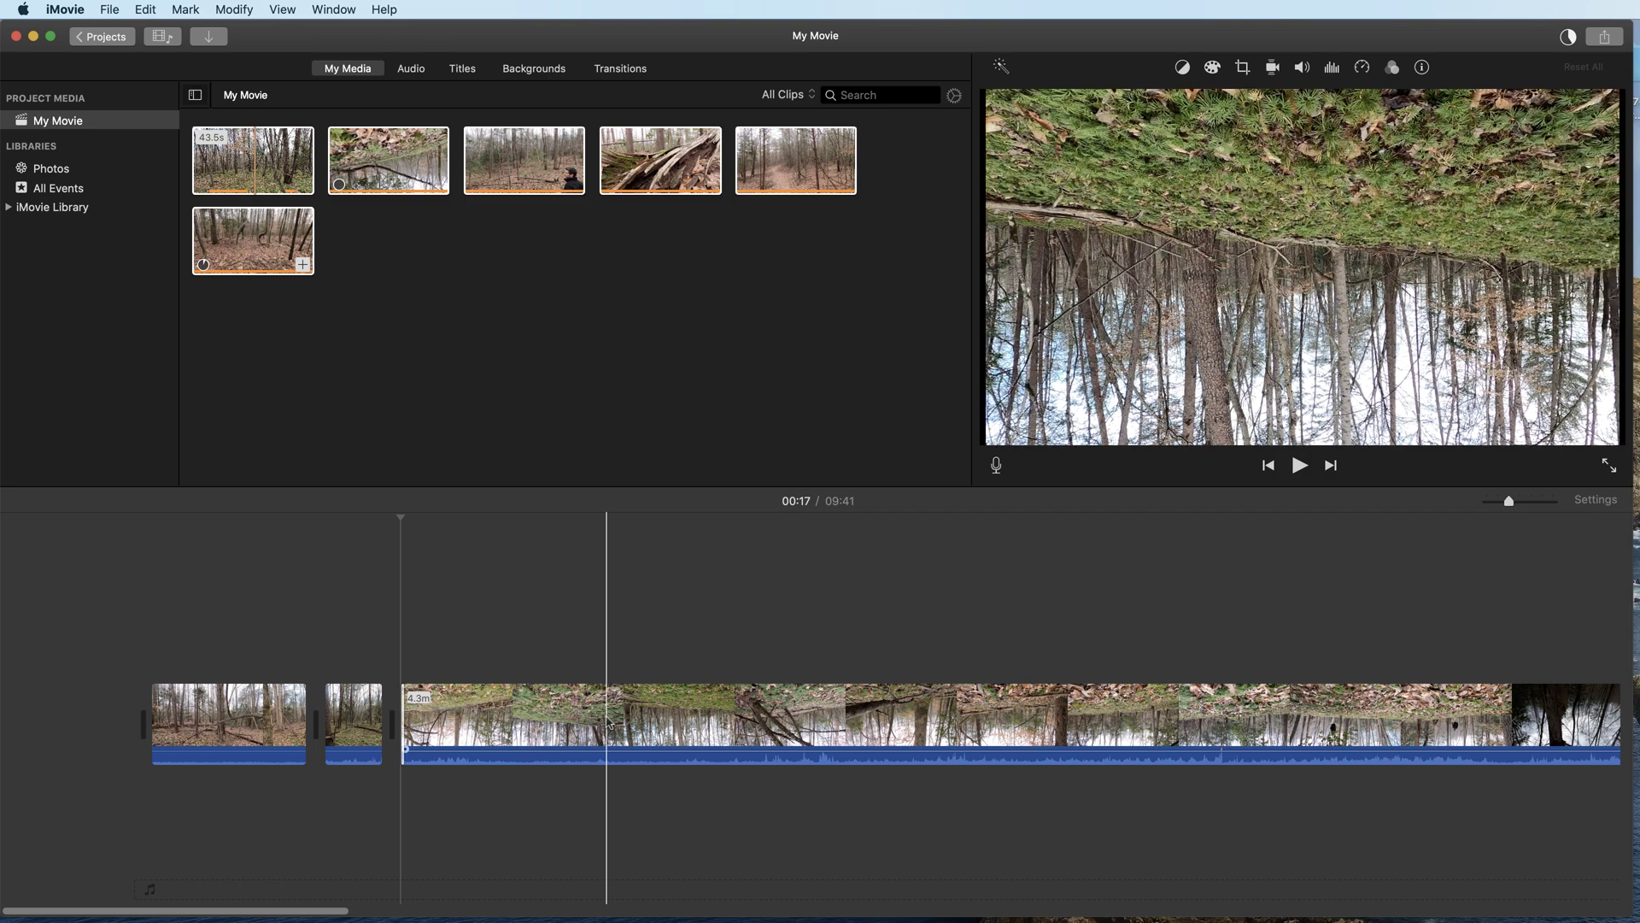
left_click(483, 722)
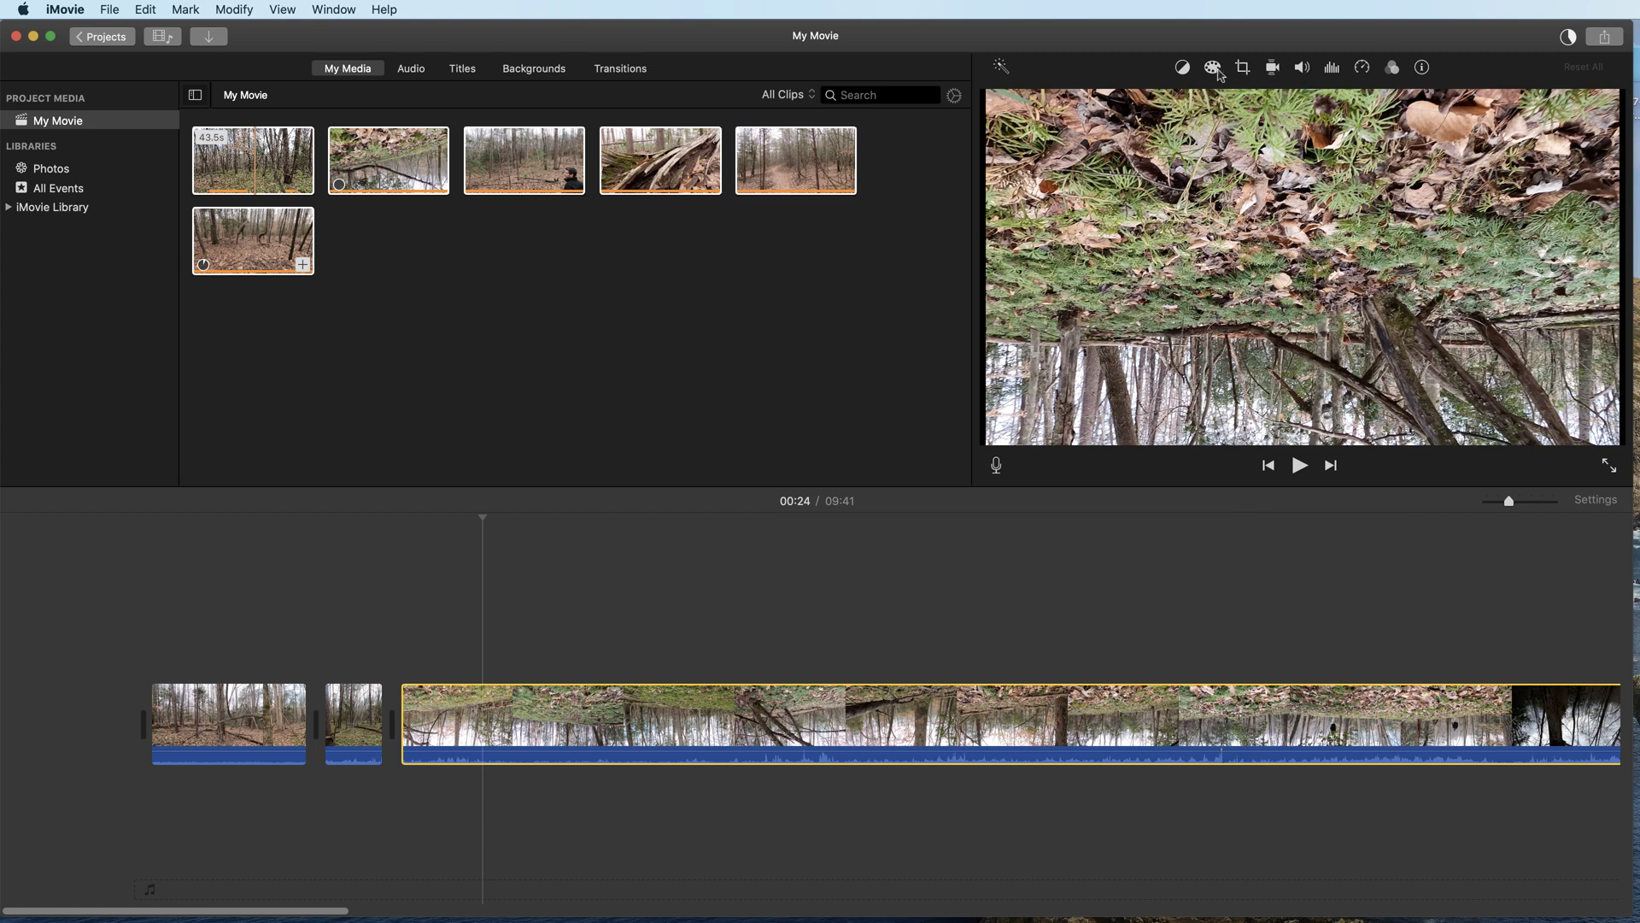
left_click(524, 722)
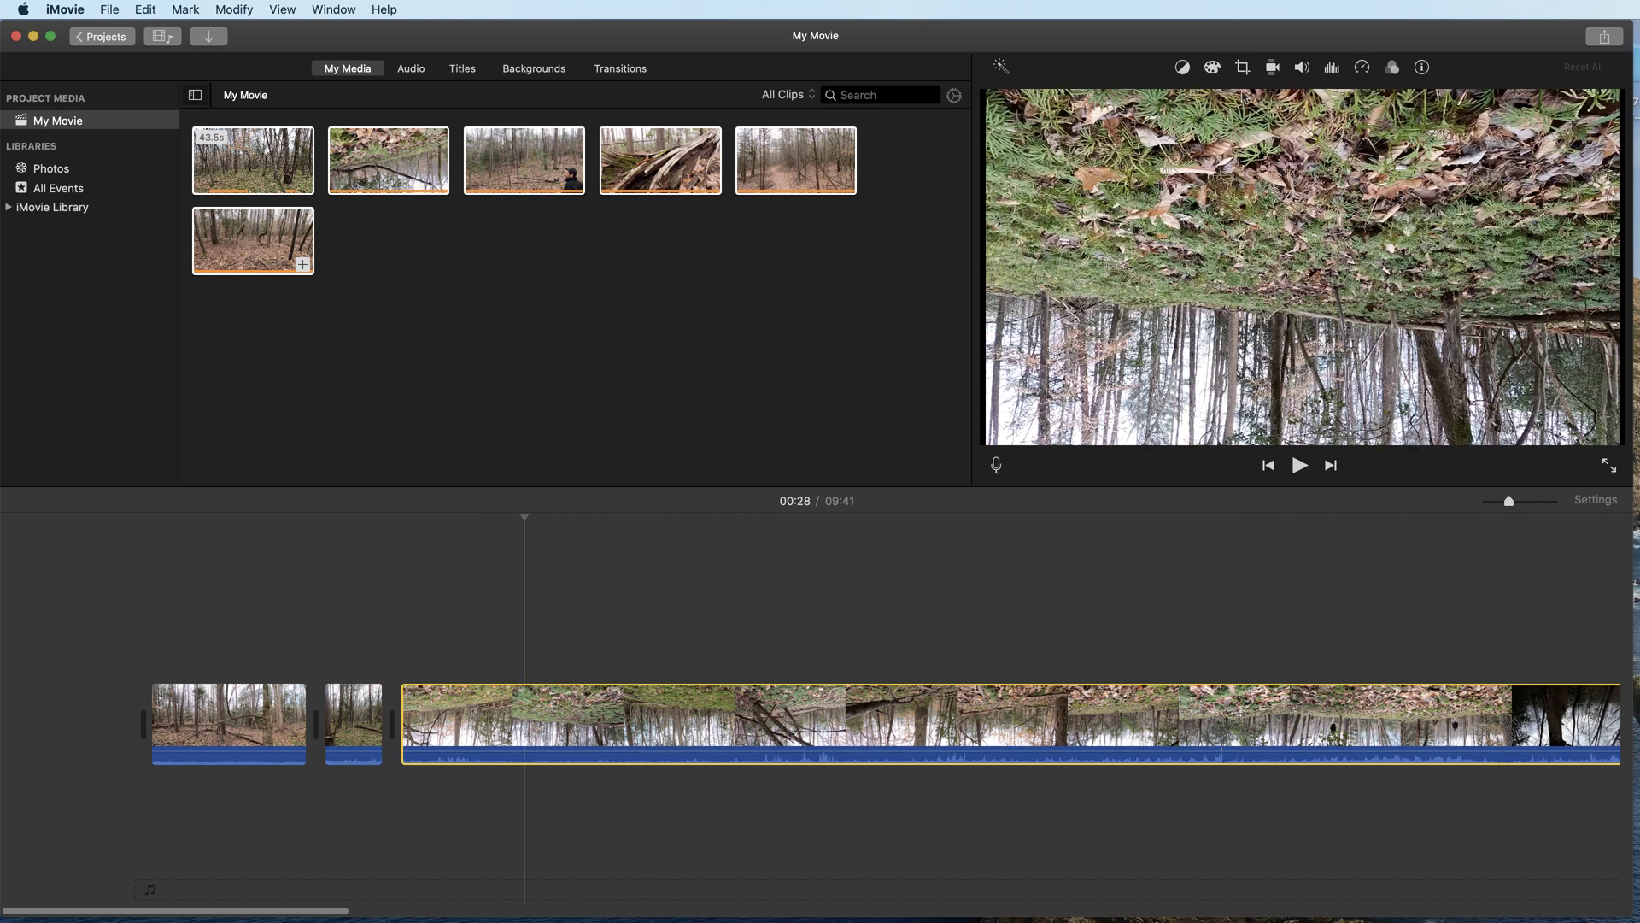
left_click(1244, 68)
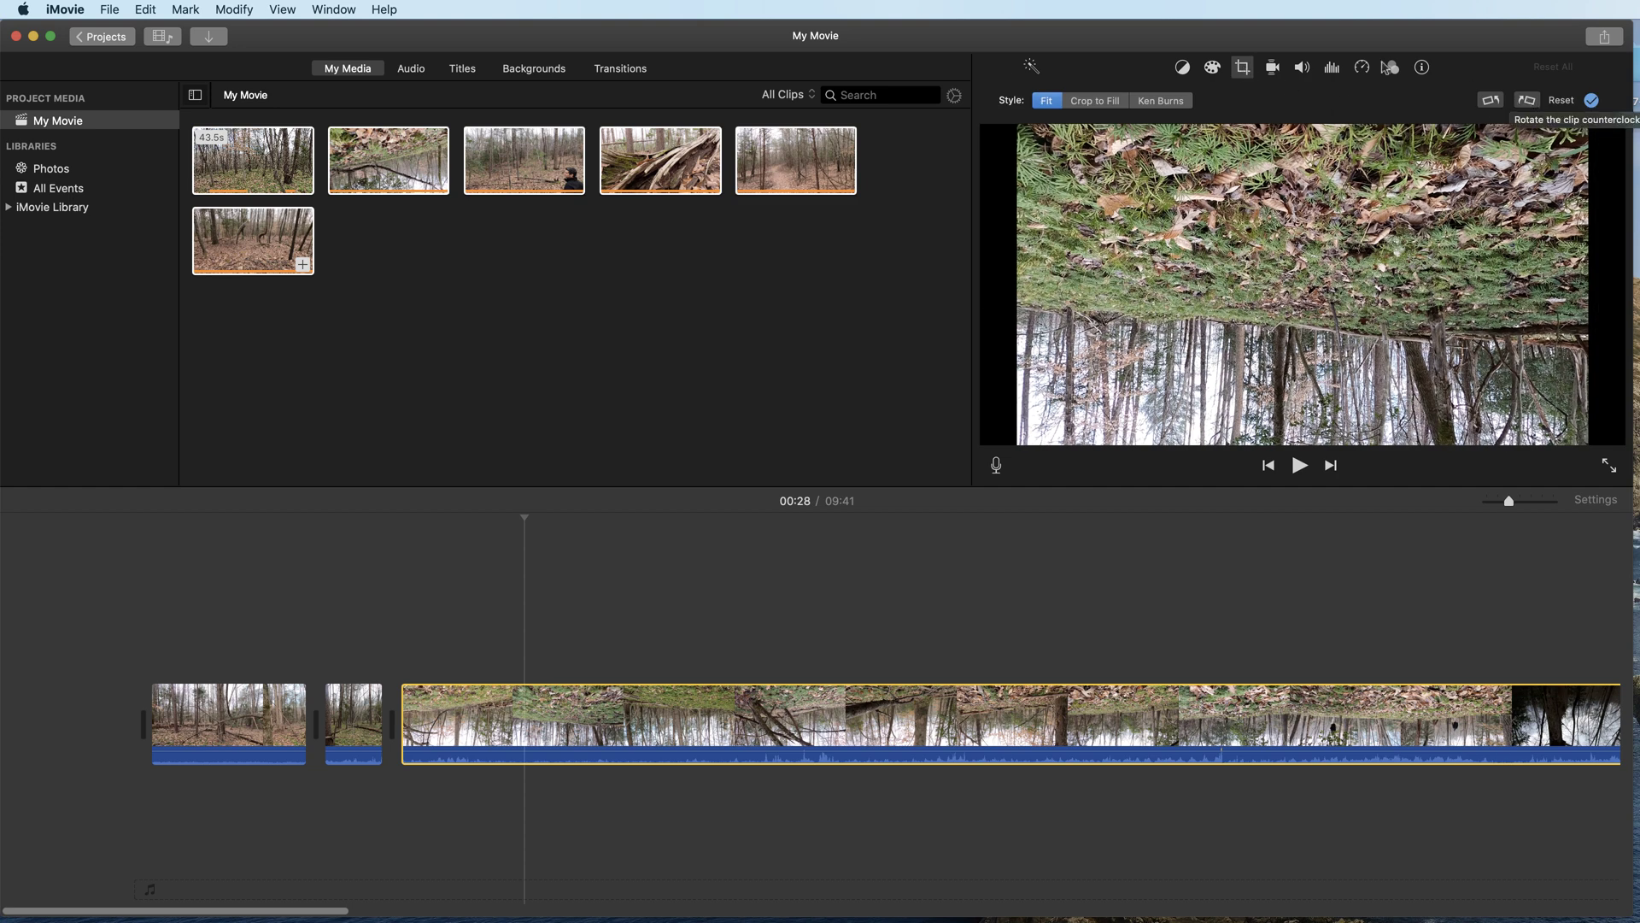
left_click(1529, 103)
left_click(1528, 103)
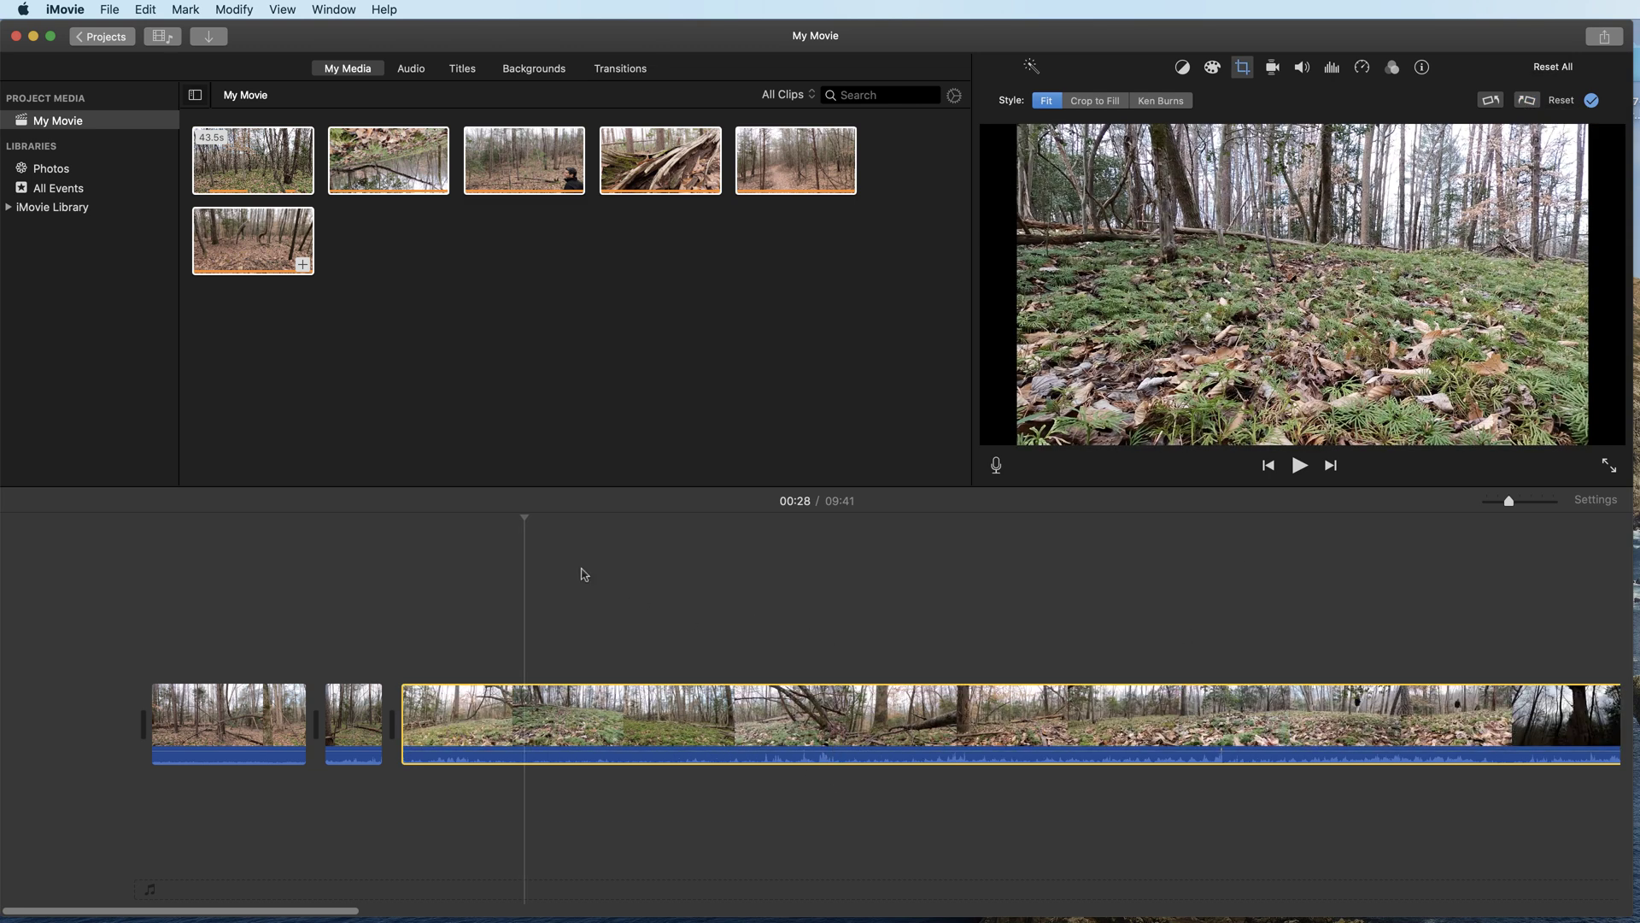
Play the third clip from 00:24, split it at 00:28 and delete the section after the split.
left_click_drag(493, 530, 482, 533)
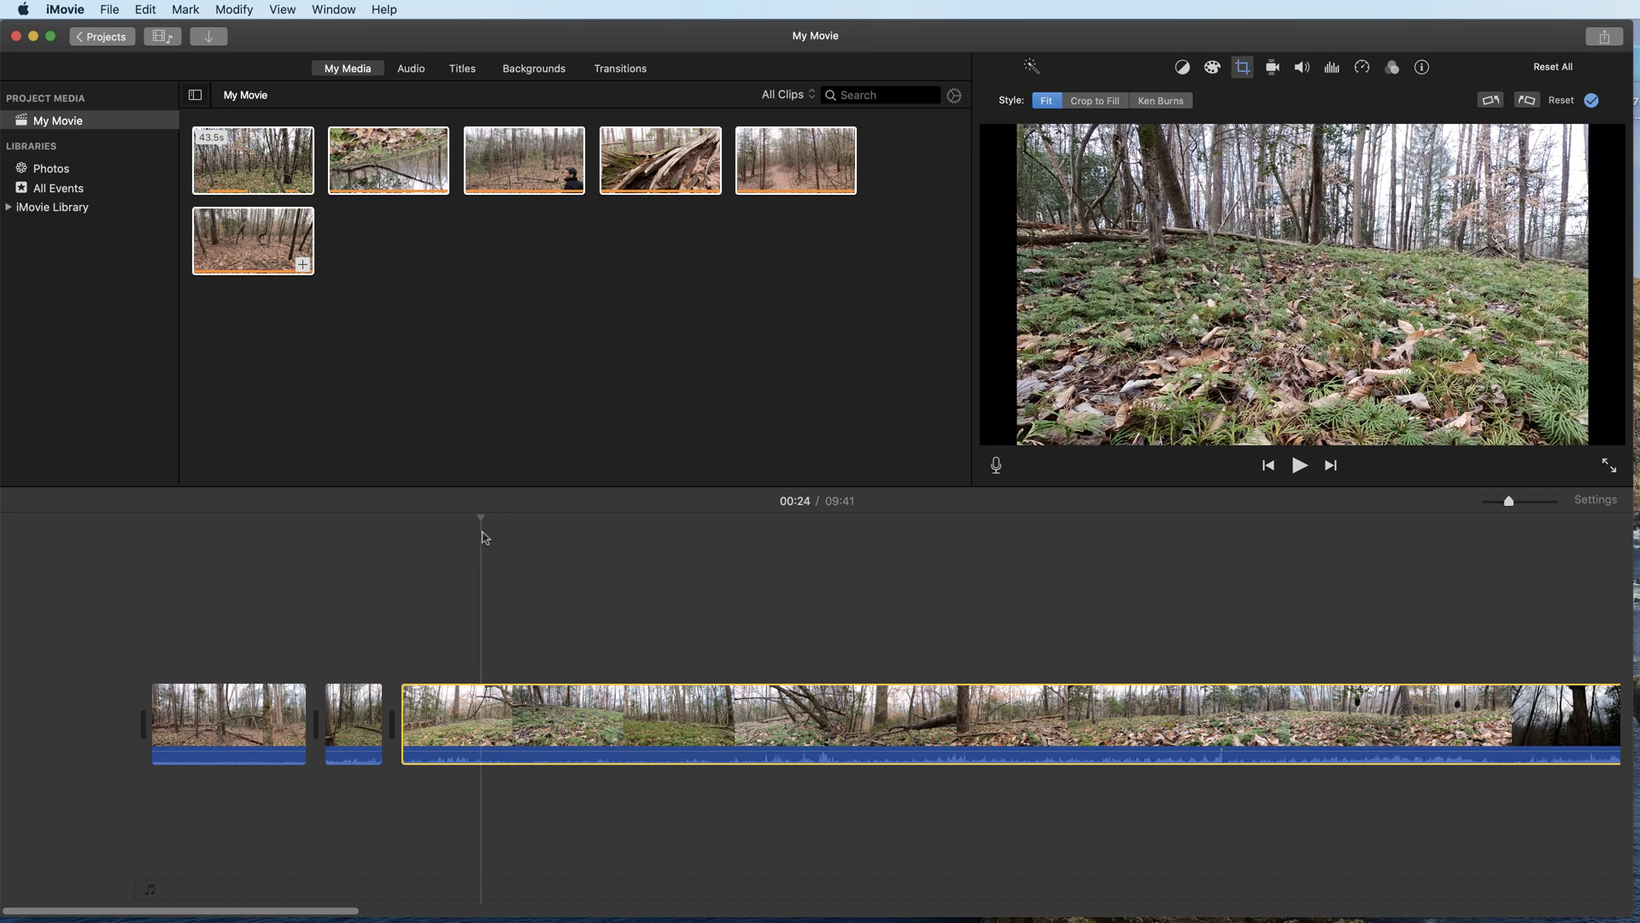
key("space")
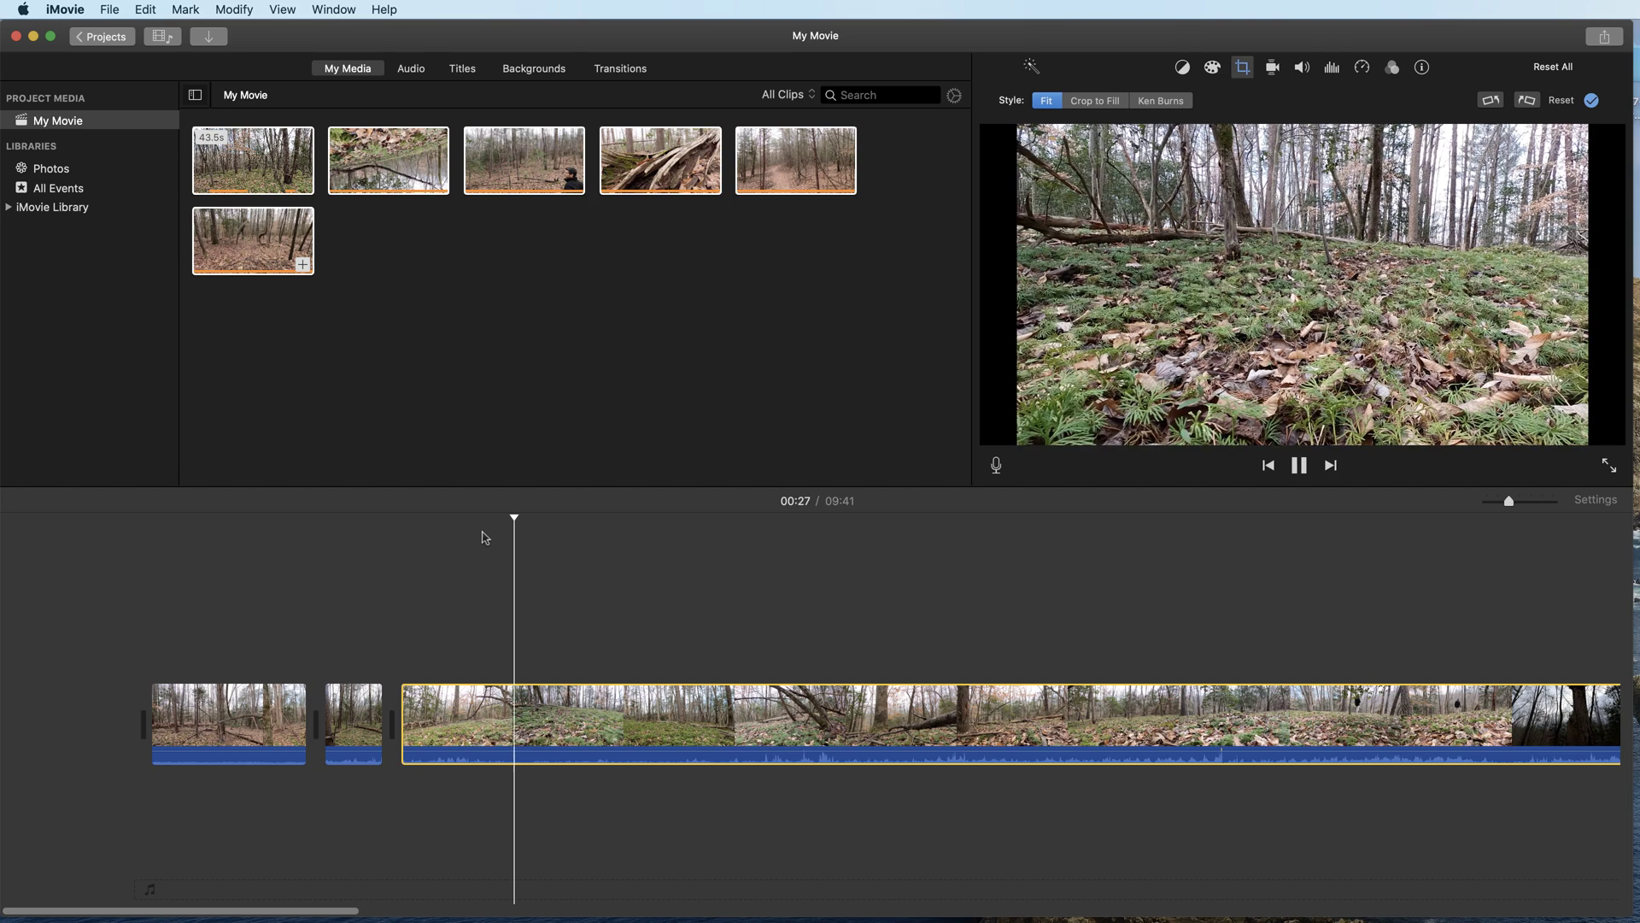
key("space")
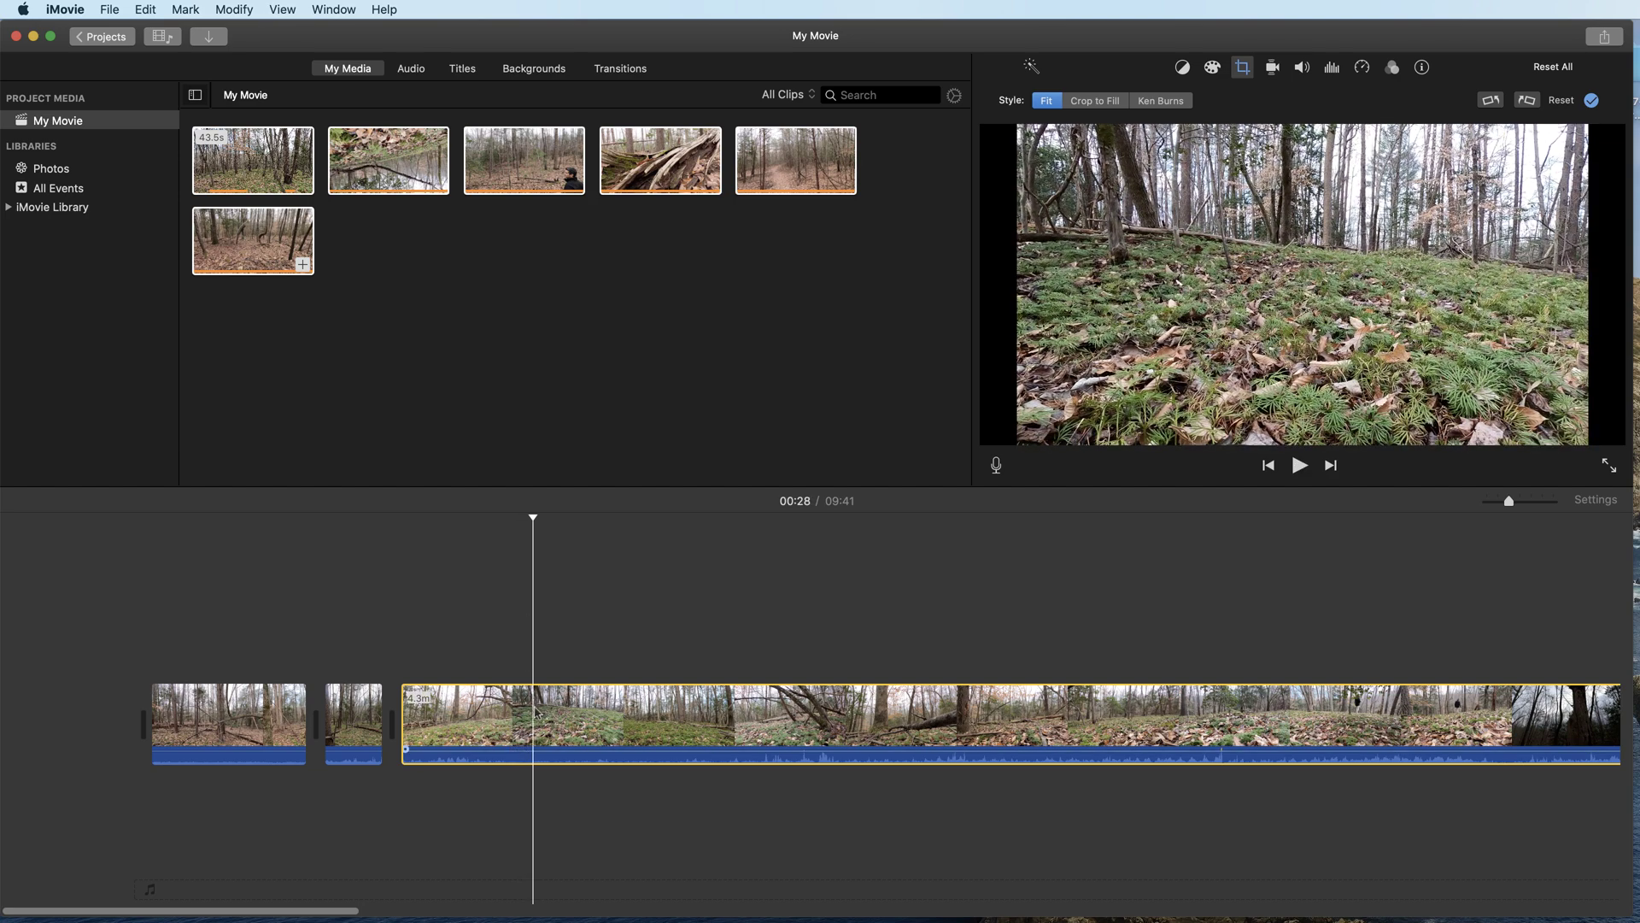
key("super+b")
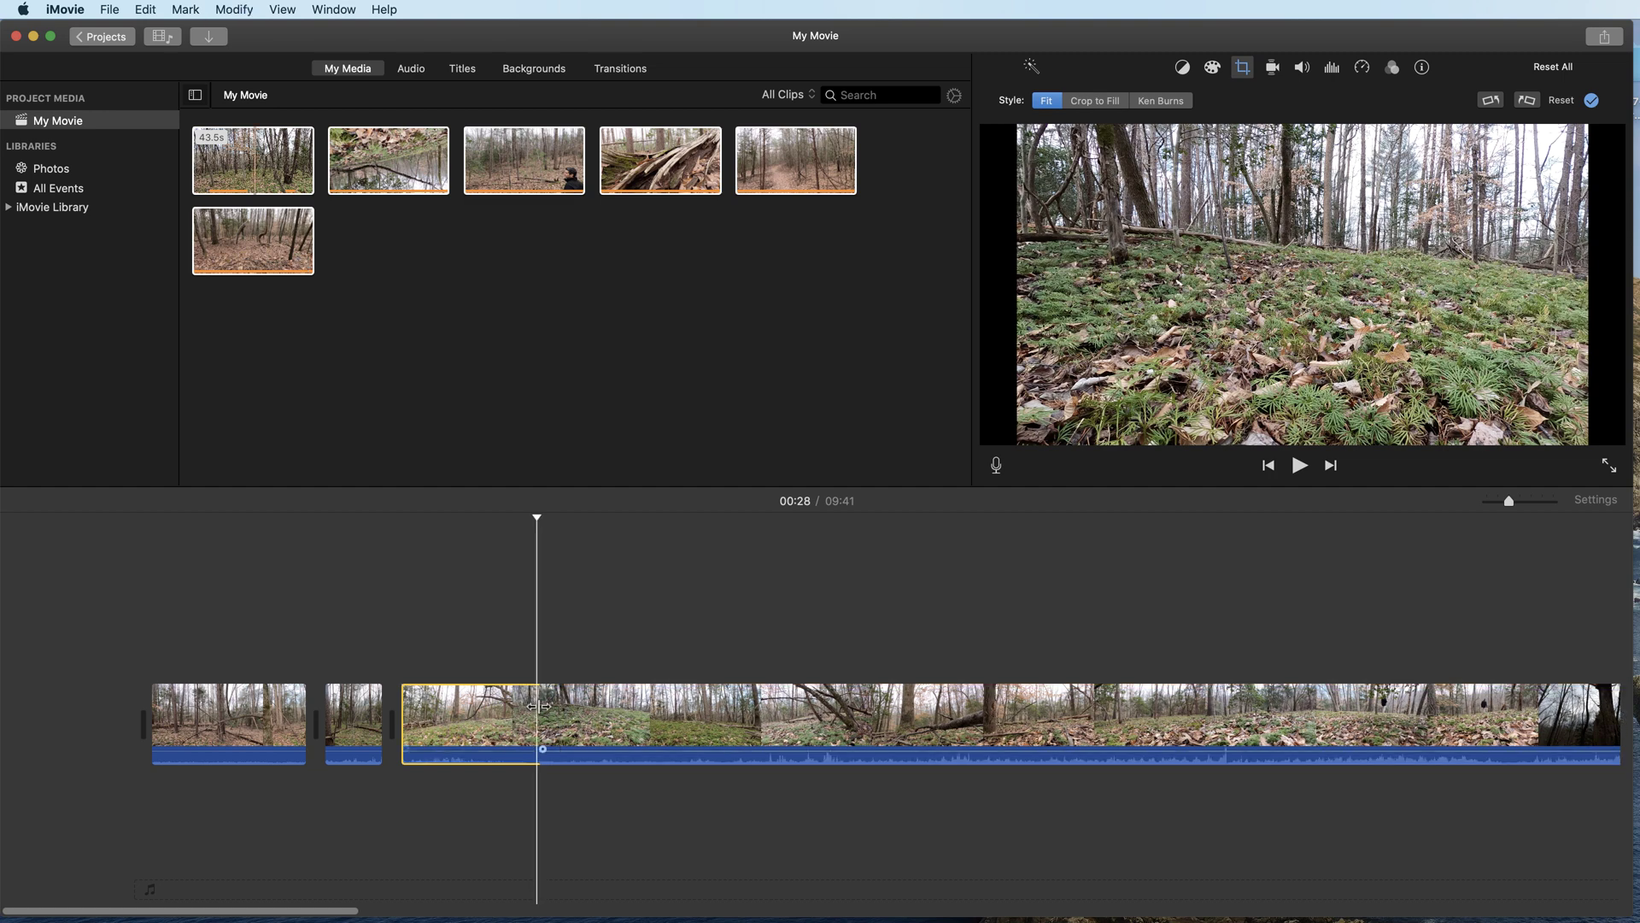
left_click(756, 739)
key("Delete")
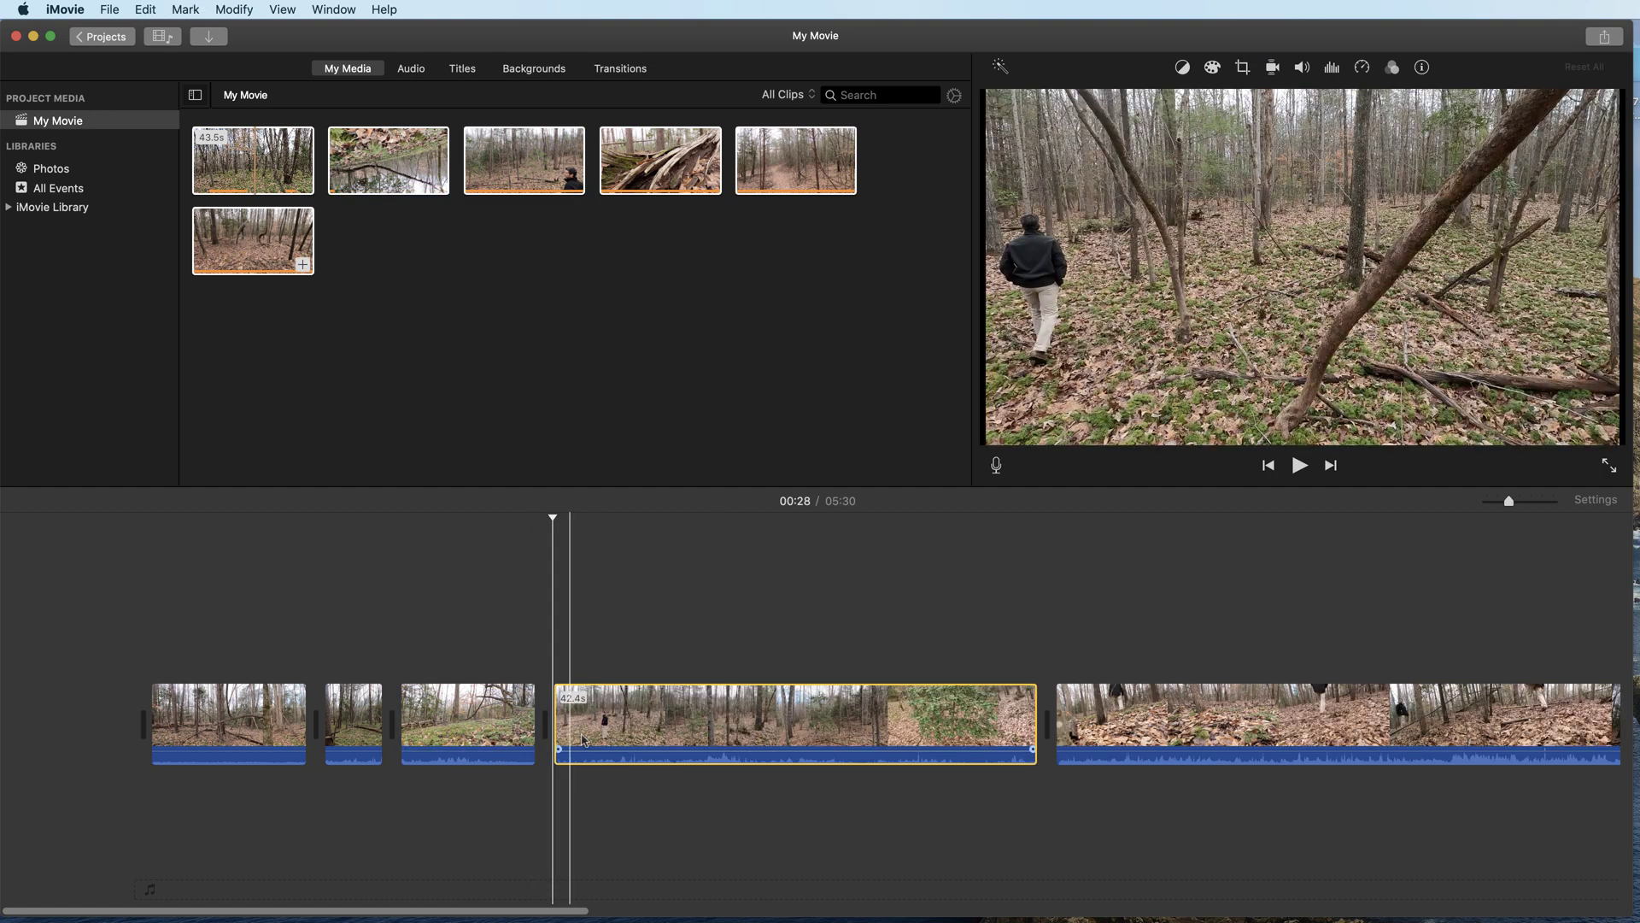
Automatically enhance the video and audio quality of the shortened third timeline clip.
left_click_drag(556, 518, 483, 523)
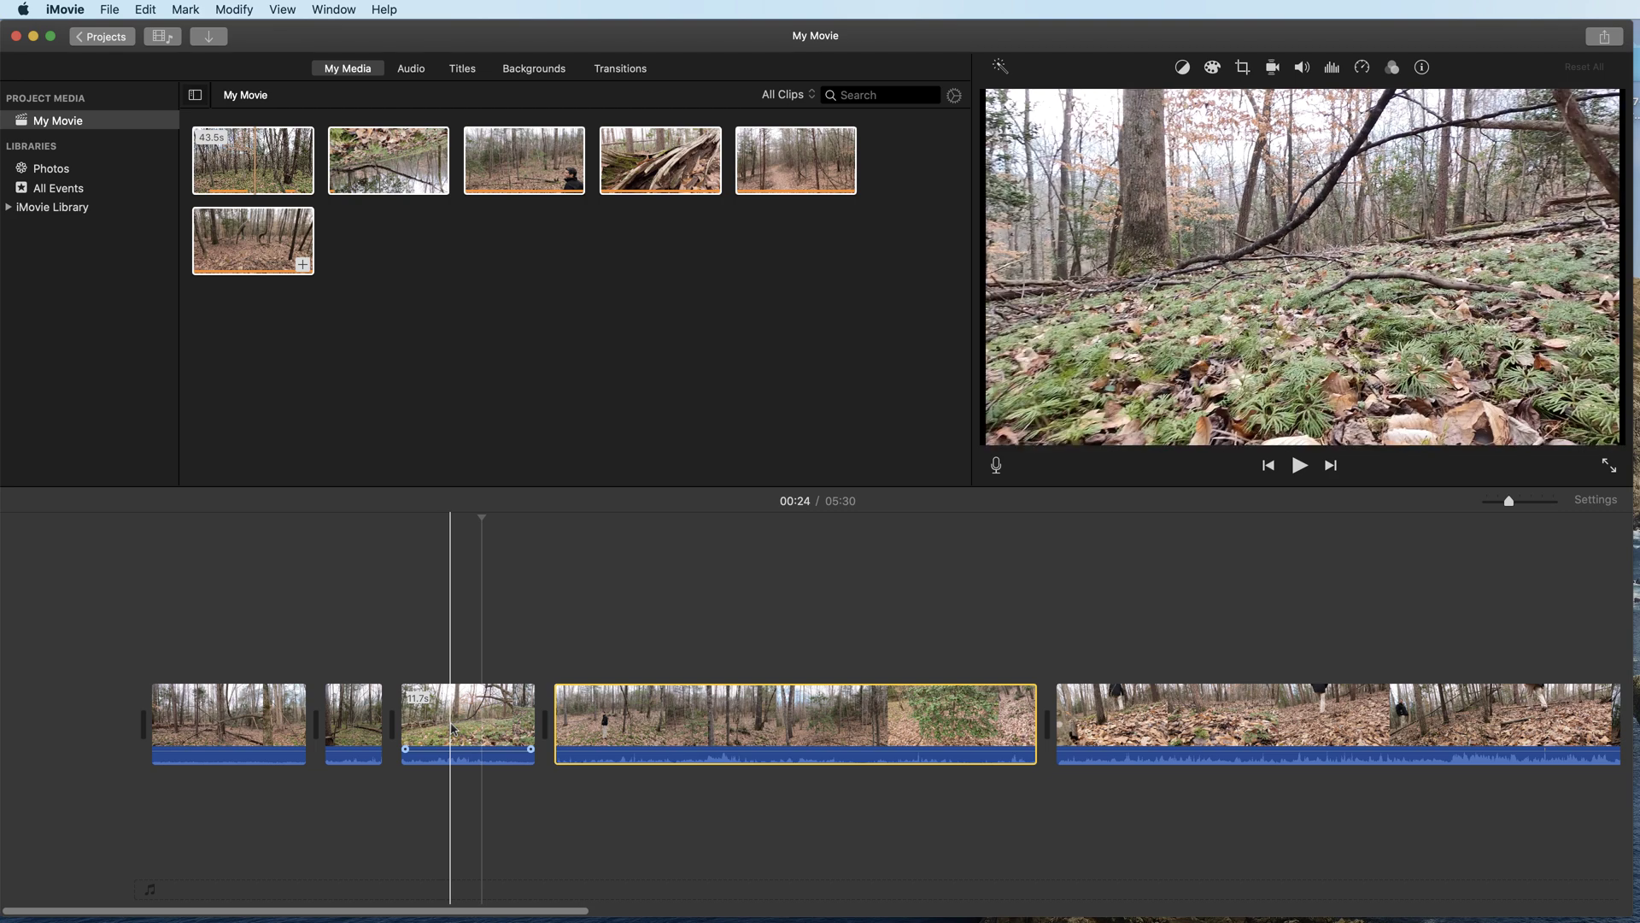
left_click(472, 726)
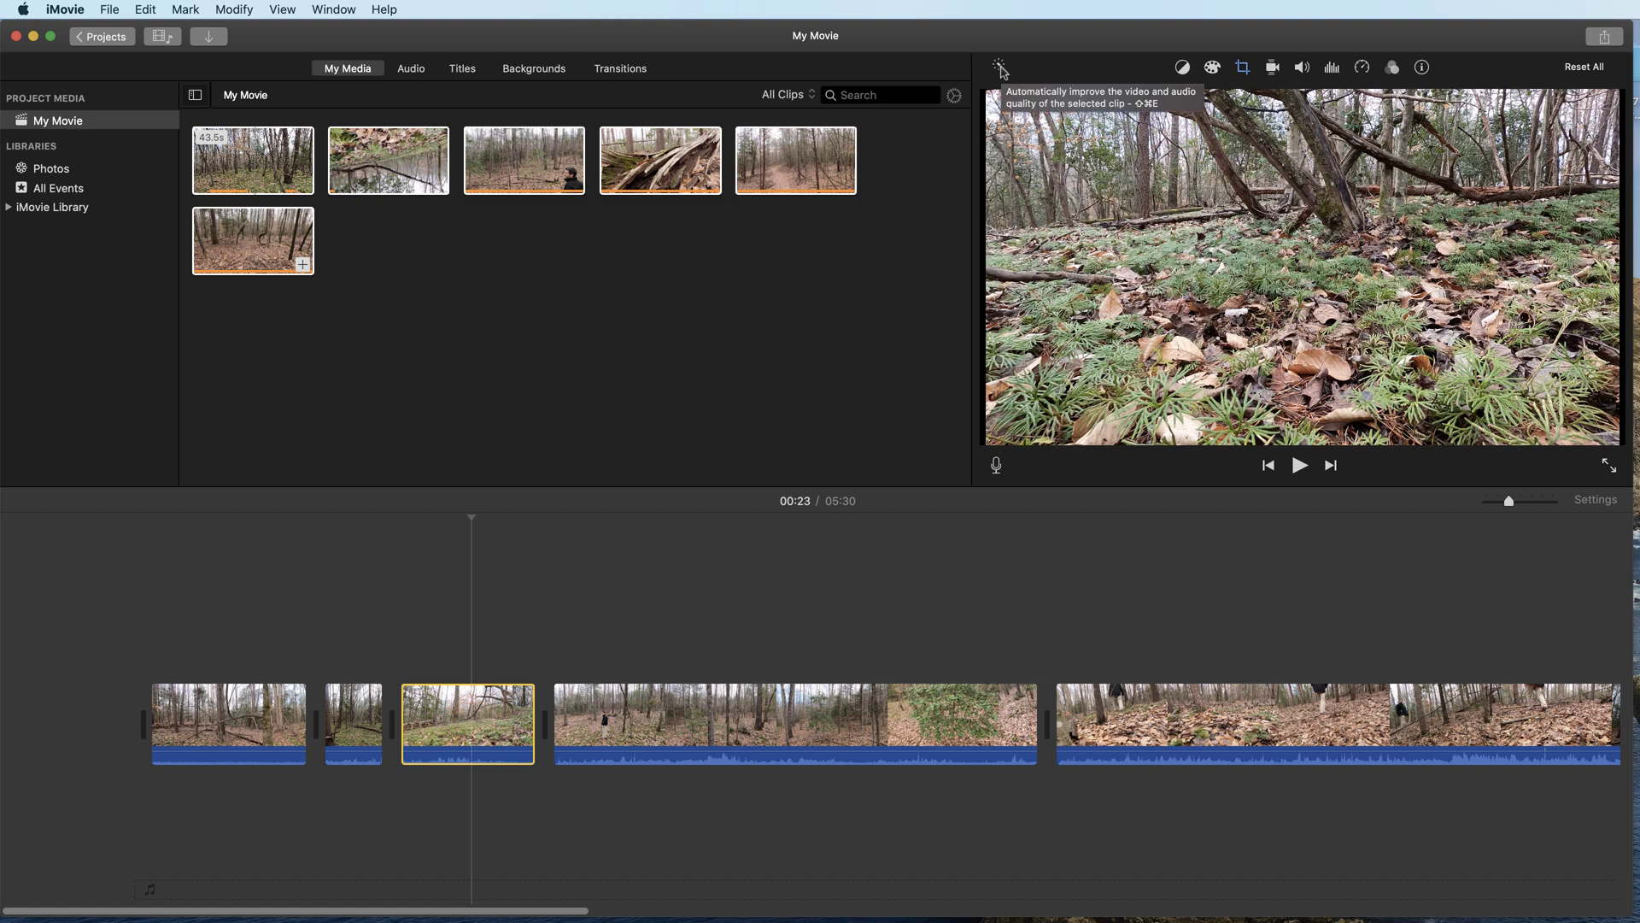
left_click(1001, 69)
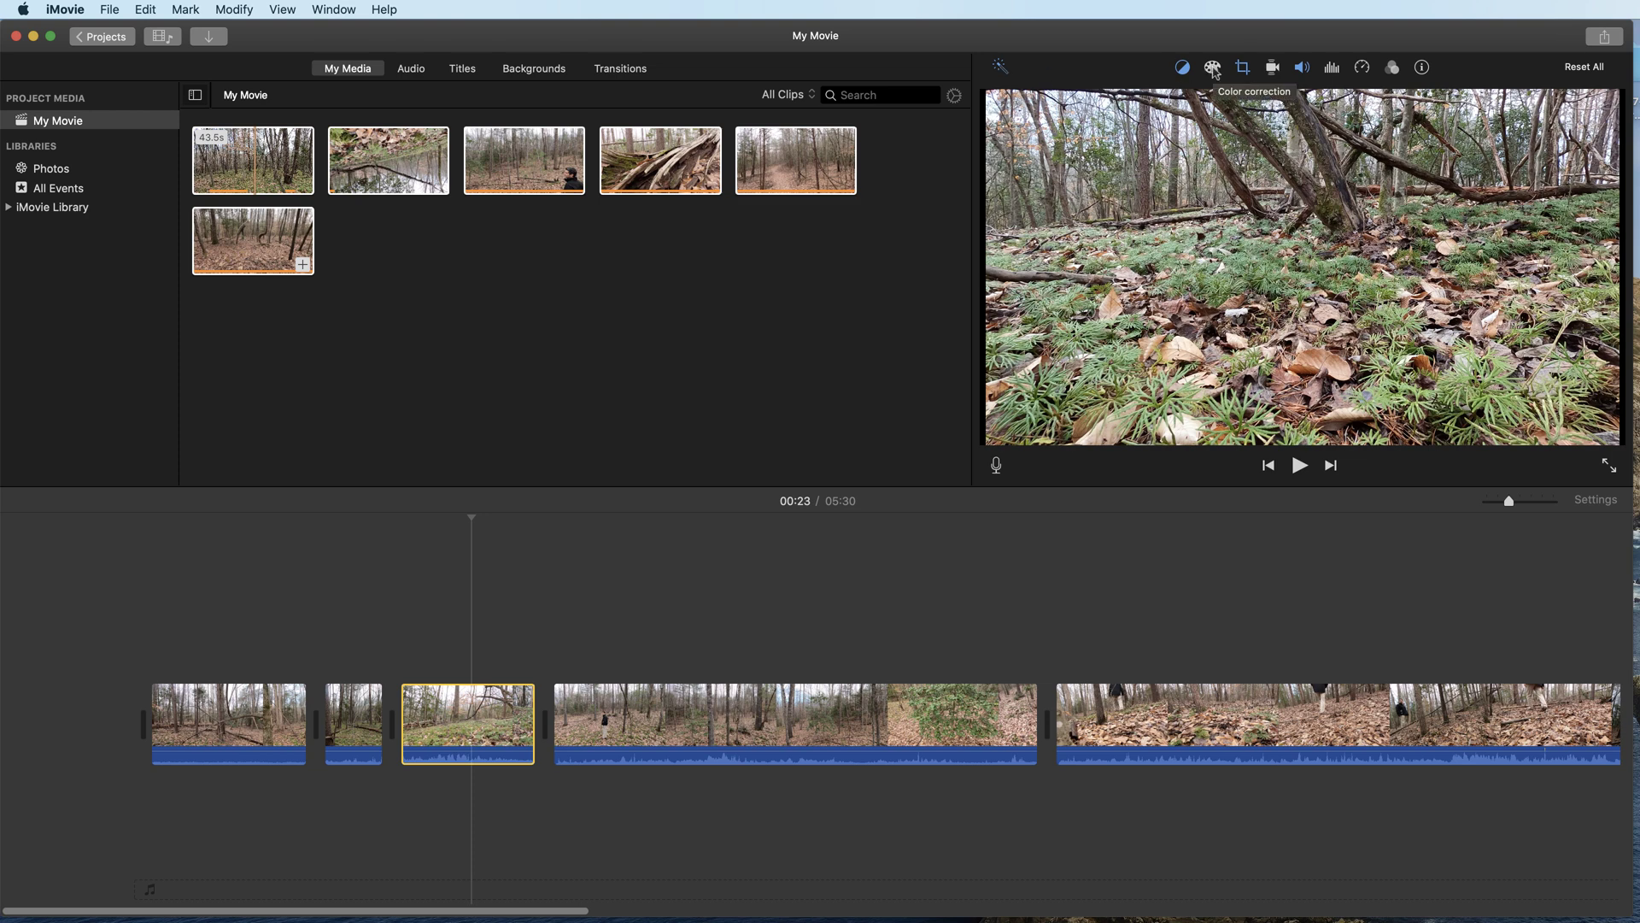
Increase the third clip's contrast and raise its saturation slightly with color correction.
left_click(1213, 68)
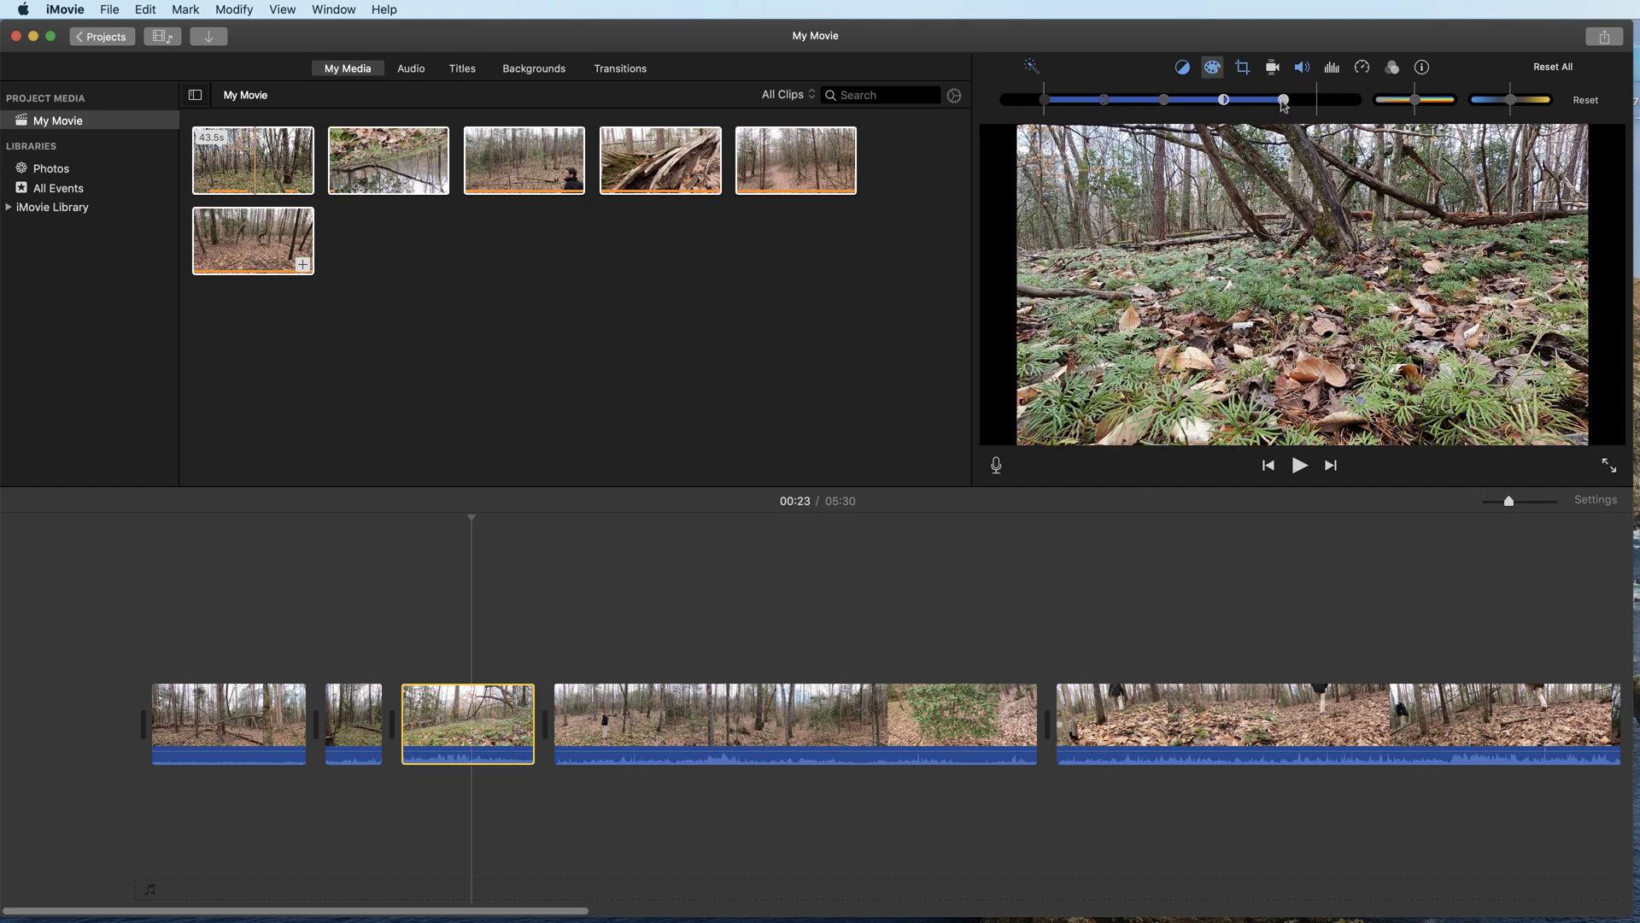
left_click_drag(1225, 104, 1242, 104)
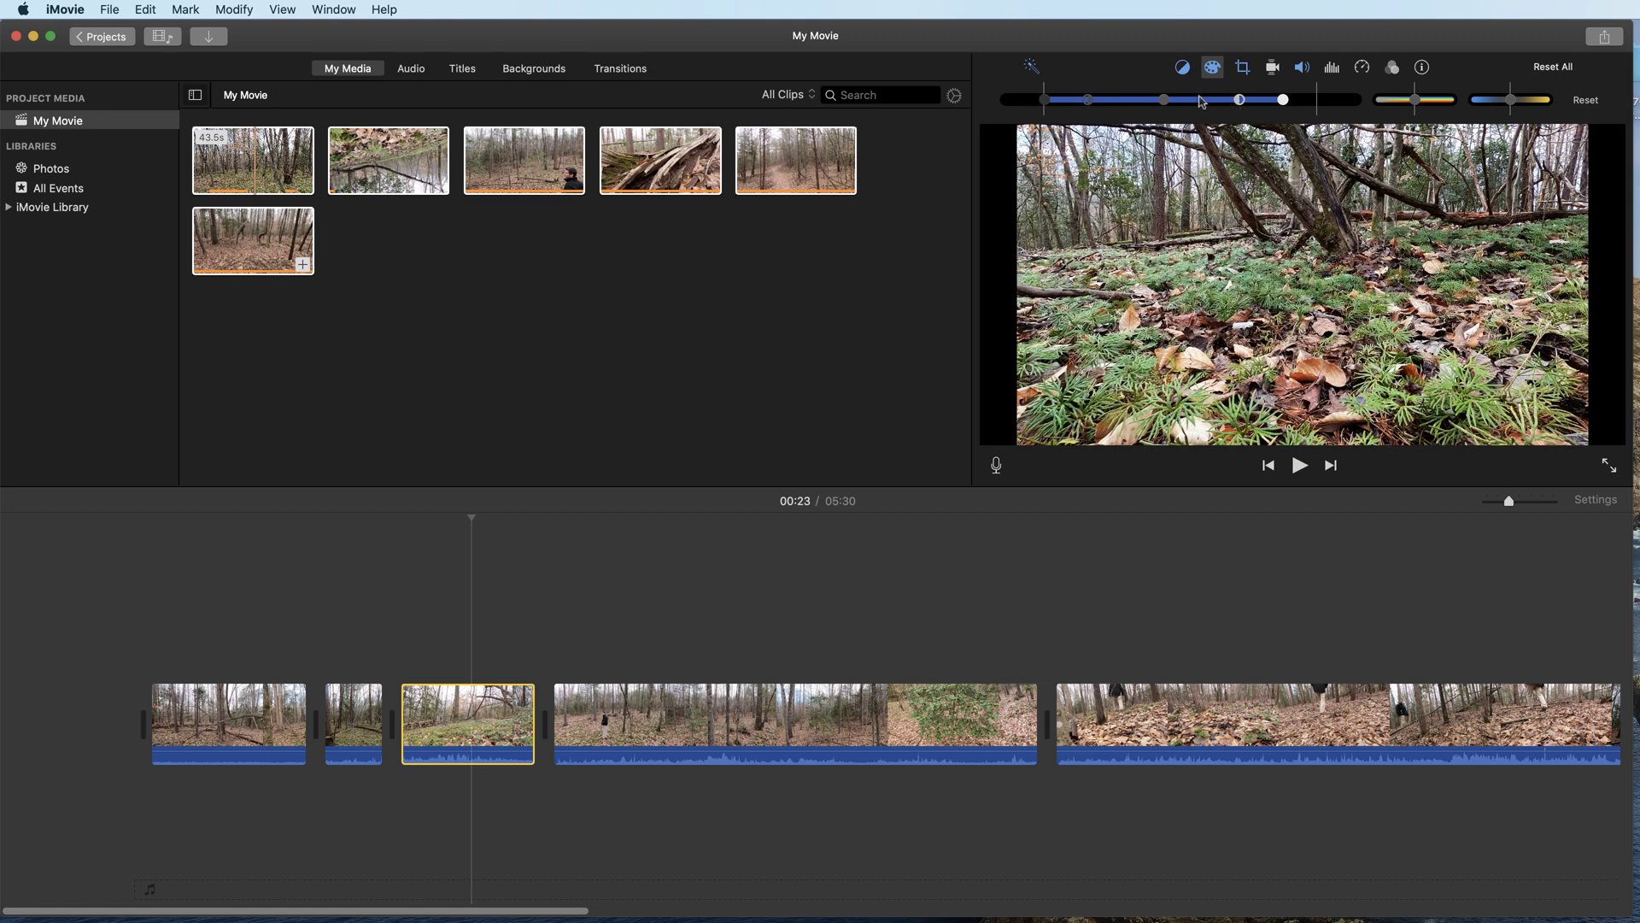
left_click_drag(1095, 104, 1092, 104)
left_click_drag(1415, 104, 1432, 106)
Trim about 2 seconds off the start of the fourth timeline clip and play its new opening.
left_click_drag(472, 518, 580, 531)
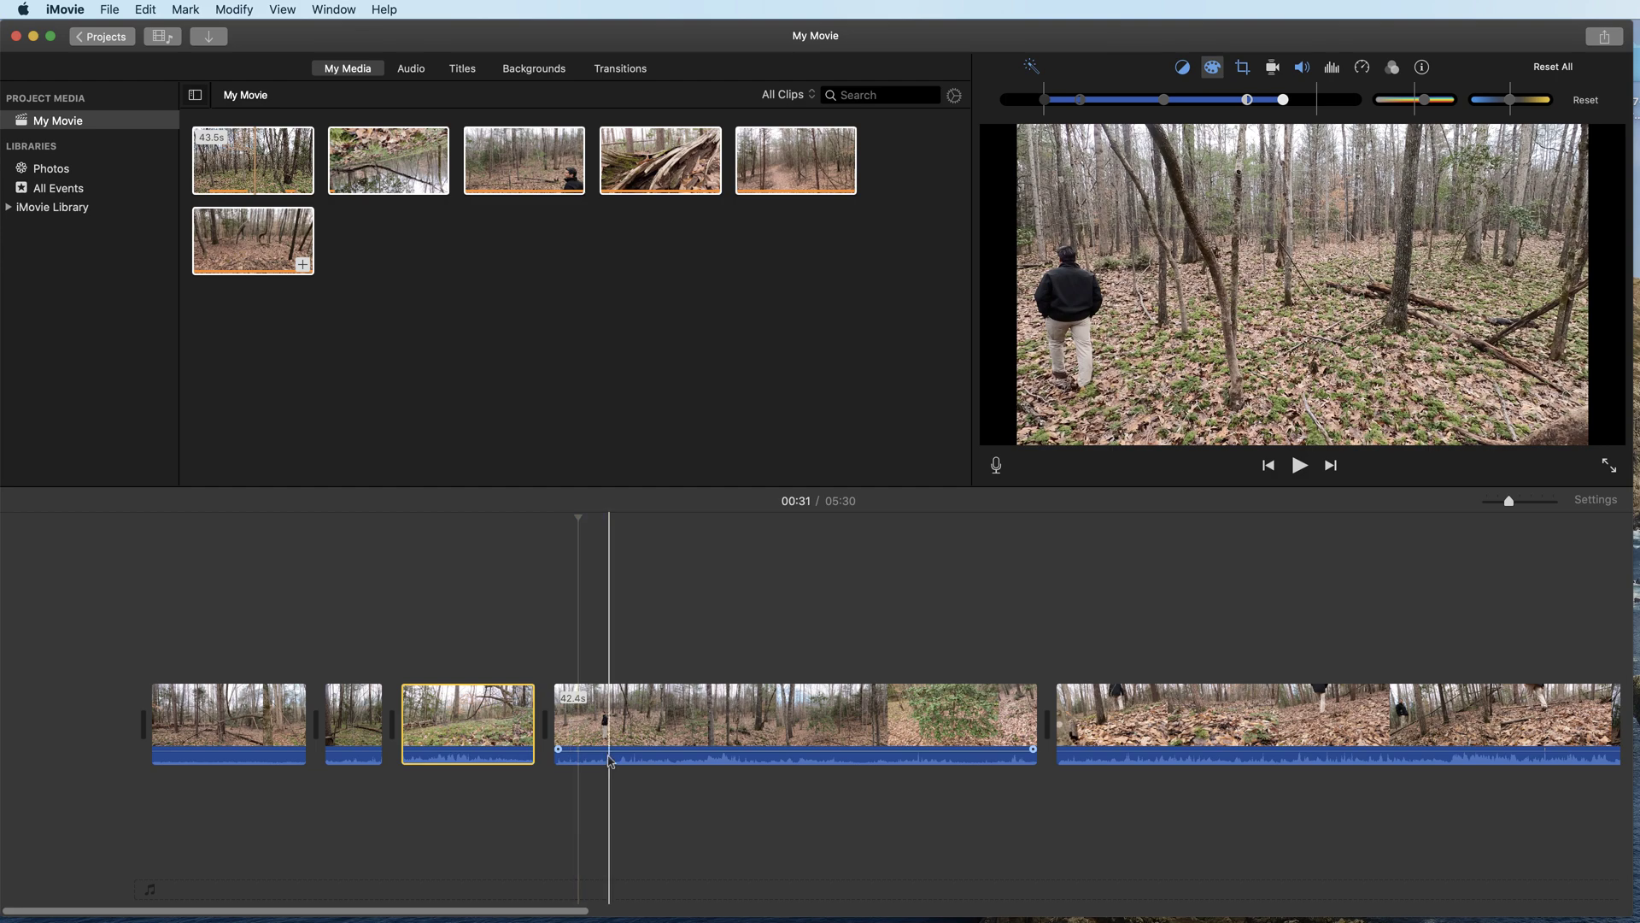
left_click_drag(554, 728, 581, 729)
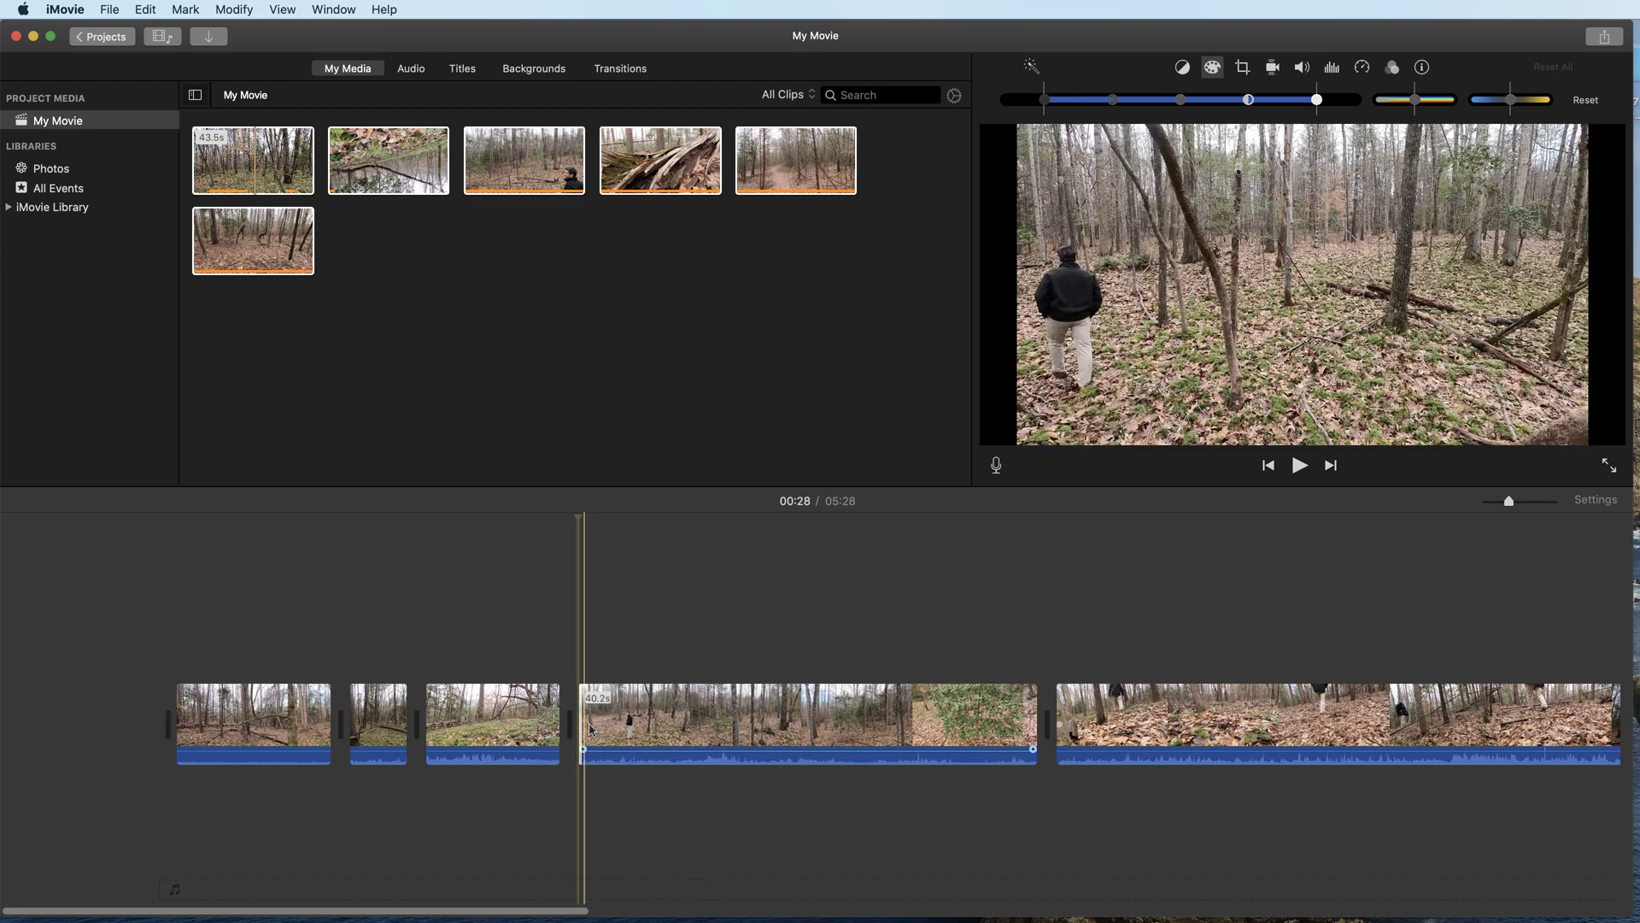
key("space")
key("space")
Play the fourth clip up to 00:36 and trim its end back to the playhead.
left_click(615, 567)
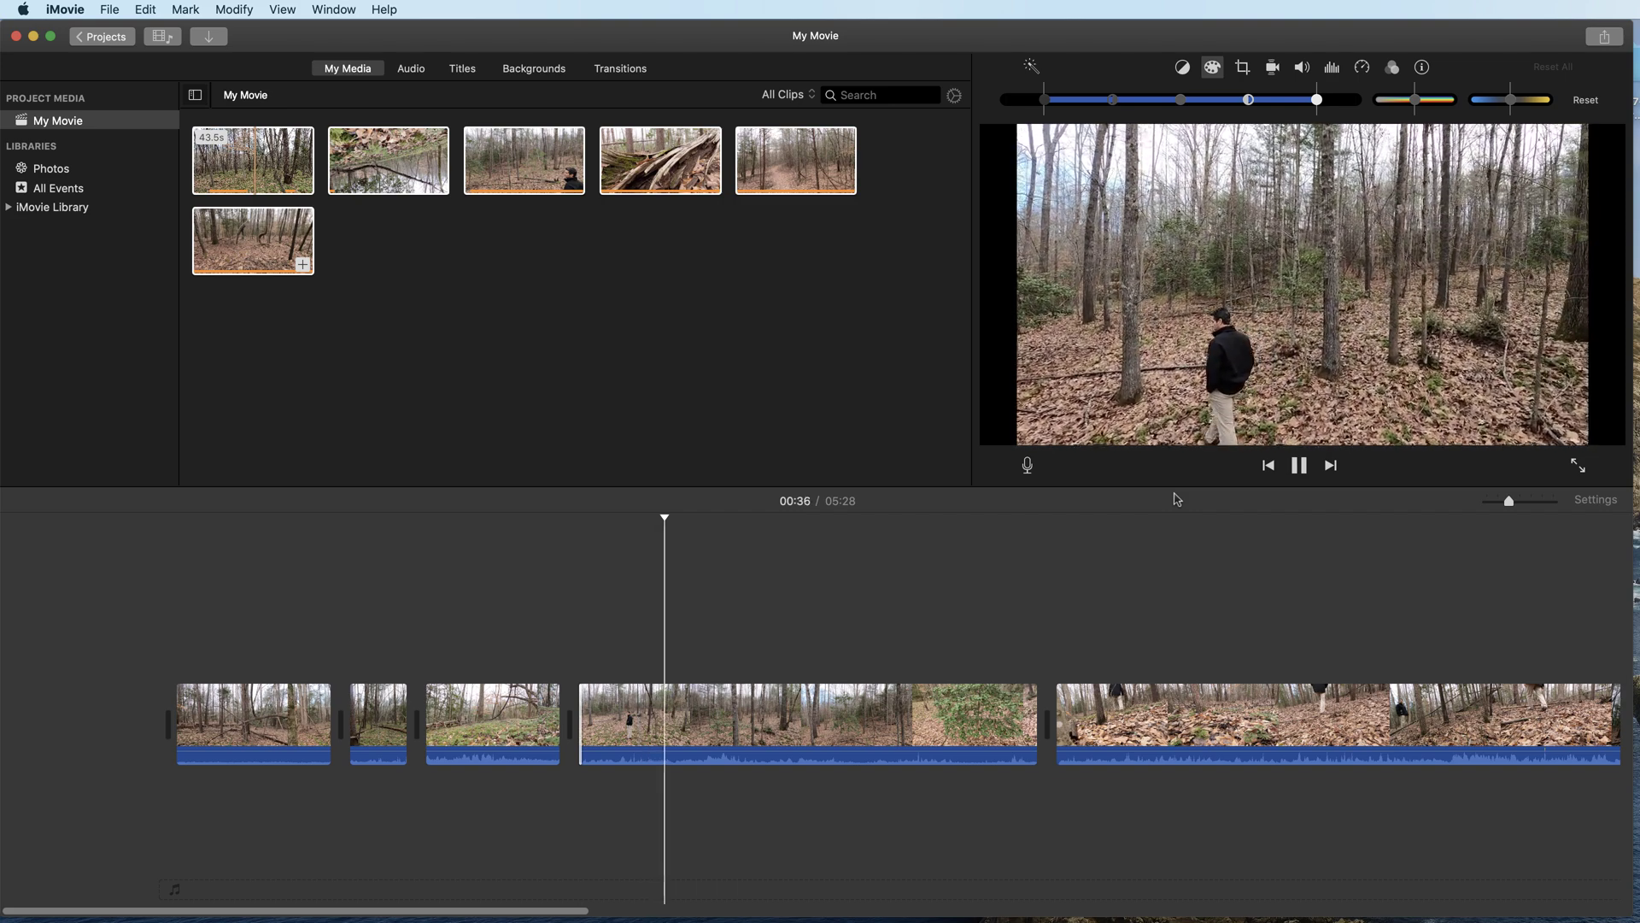
key("space")
left_click_drag(1036, 713, 667, 701)
right_click(645, 725)
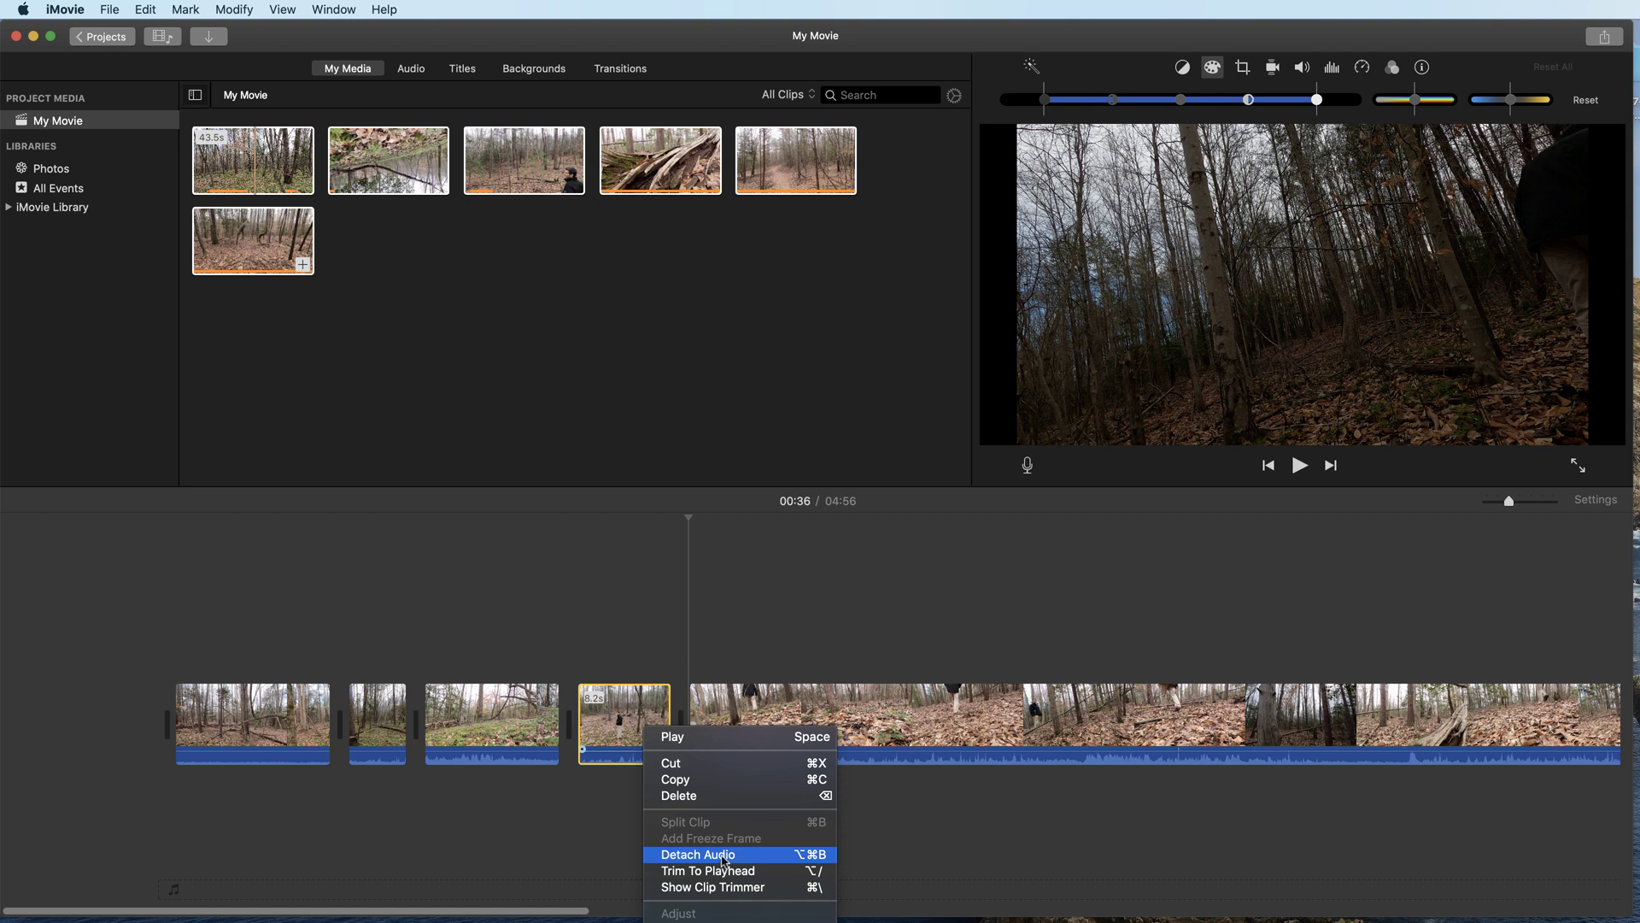
left_click(733, 540)
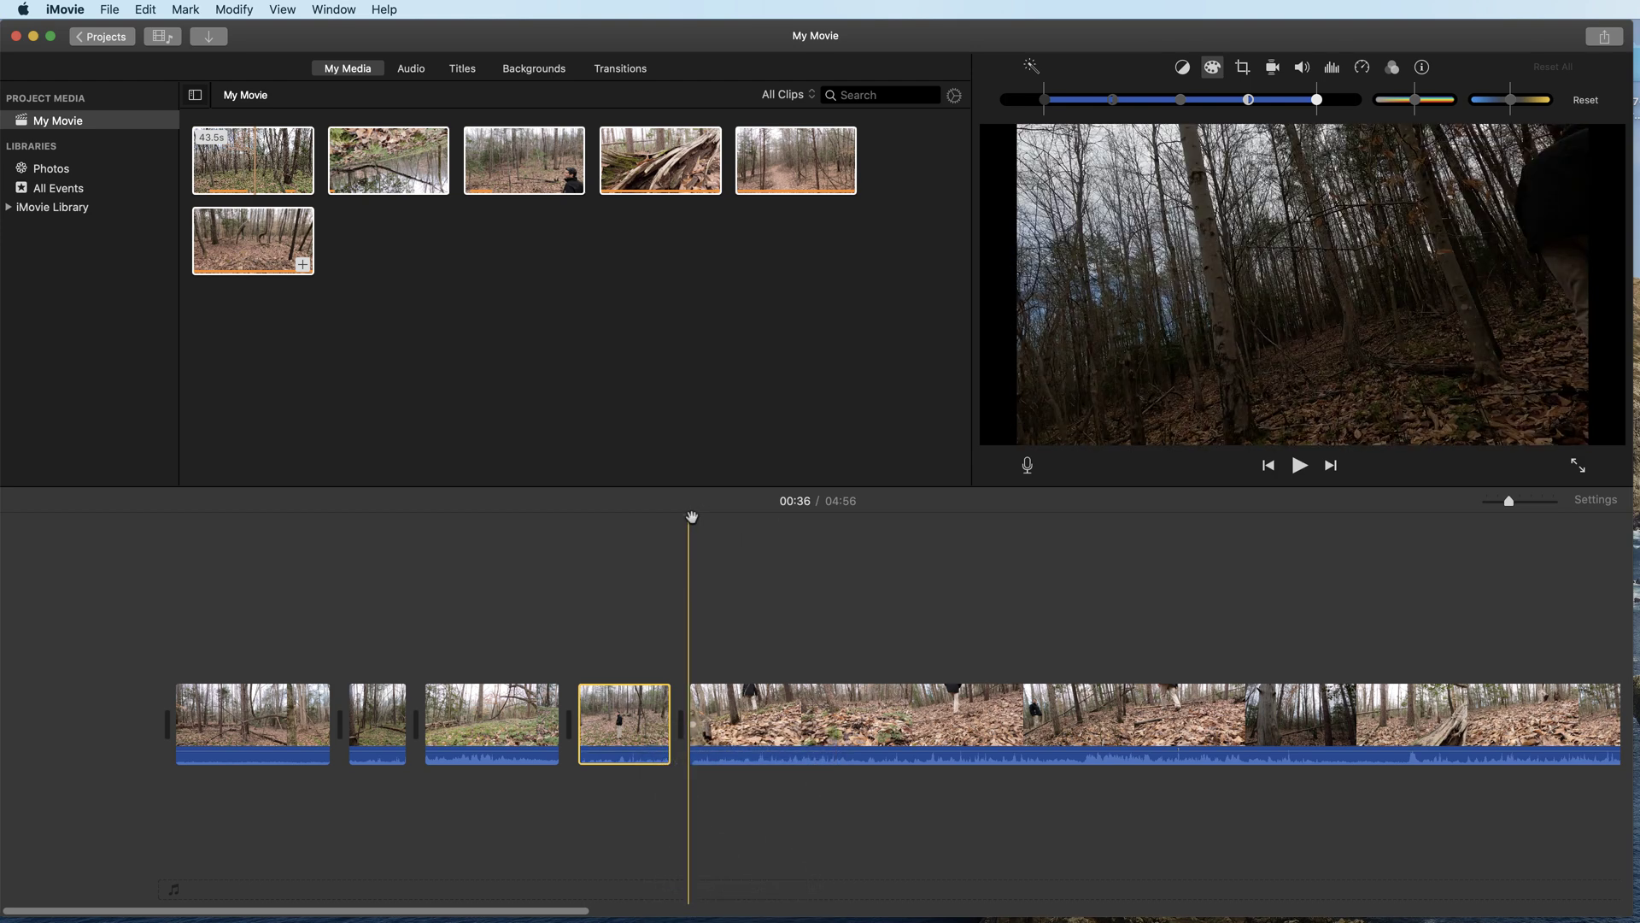
Trim about 6 seconds off the start of the fifth clip and delete everything in it after a split at about 00:47.
left_click_drag(690, 518, 754, 520)
left_click_drag(690, 692, 755, 690)
left_click_drag(787, 521, 823, 535)
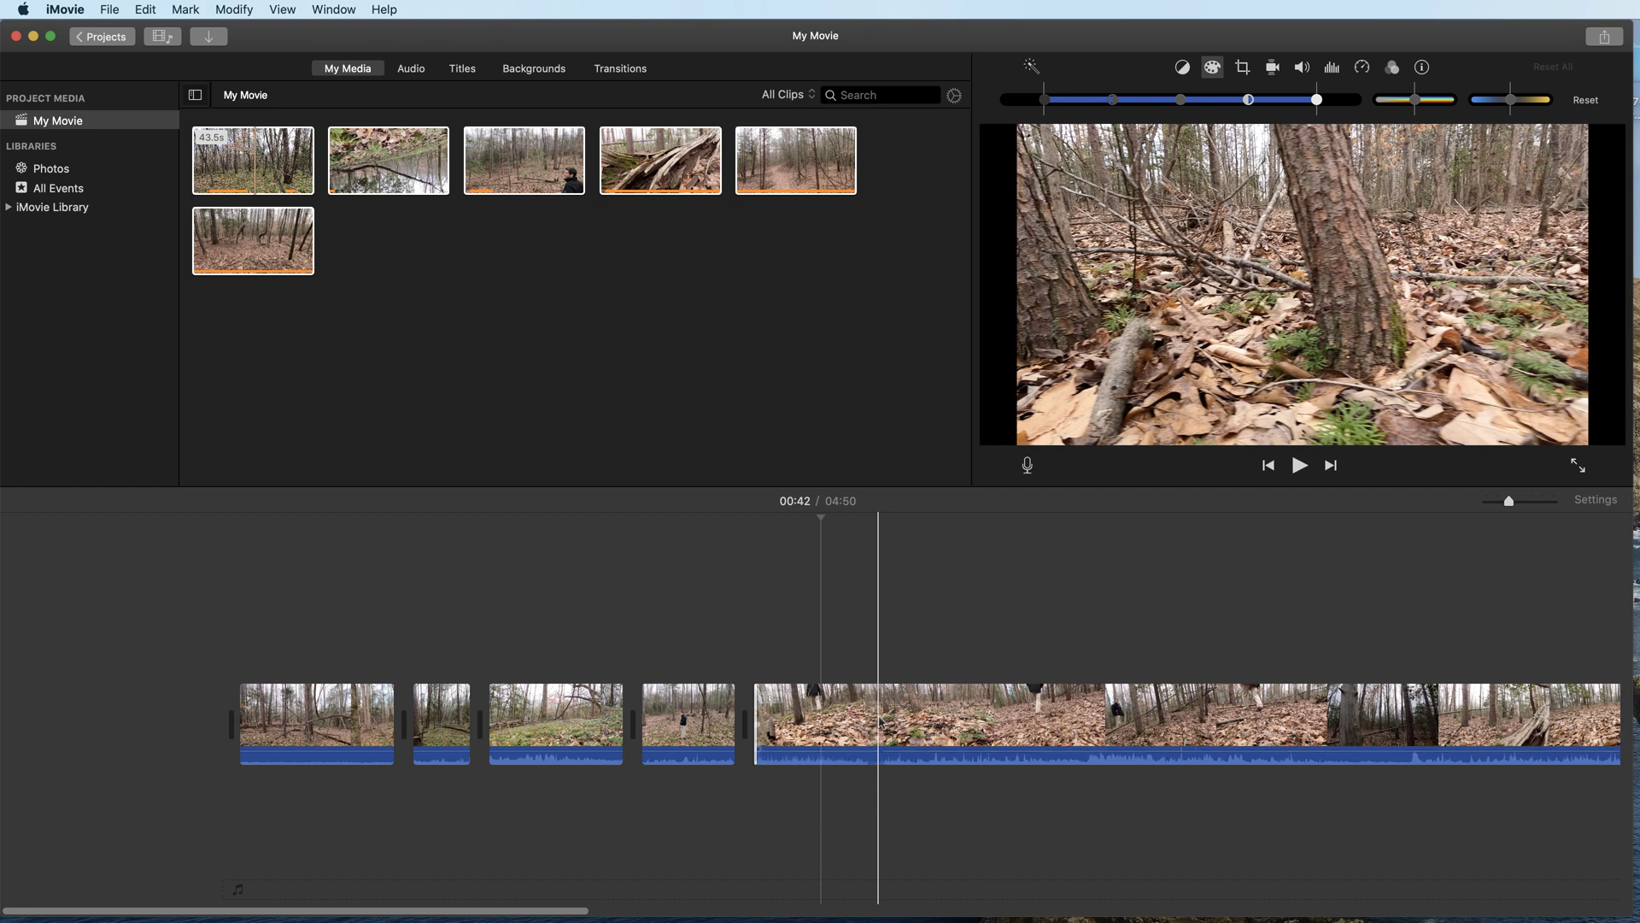
left_click(1017, 735)
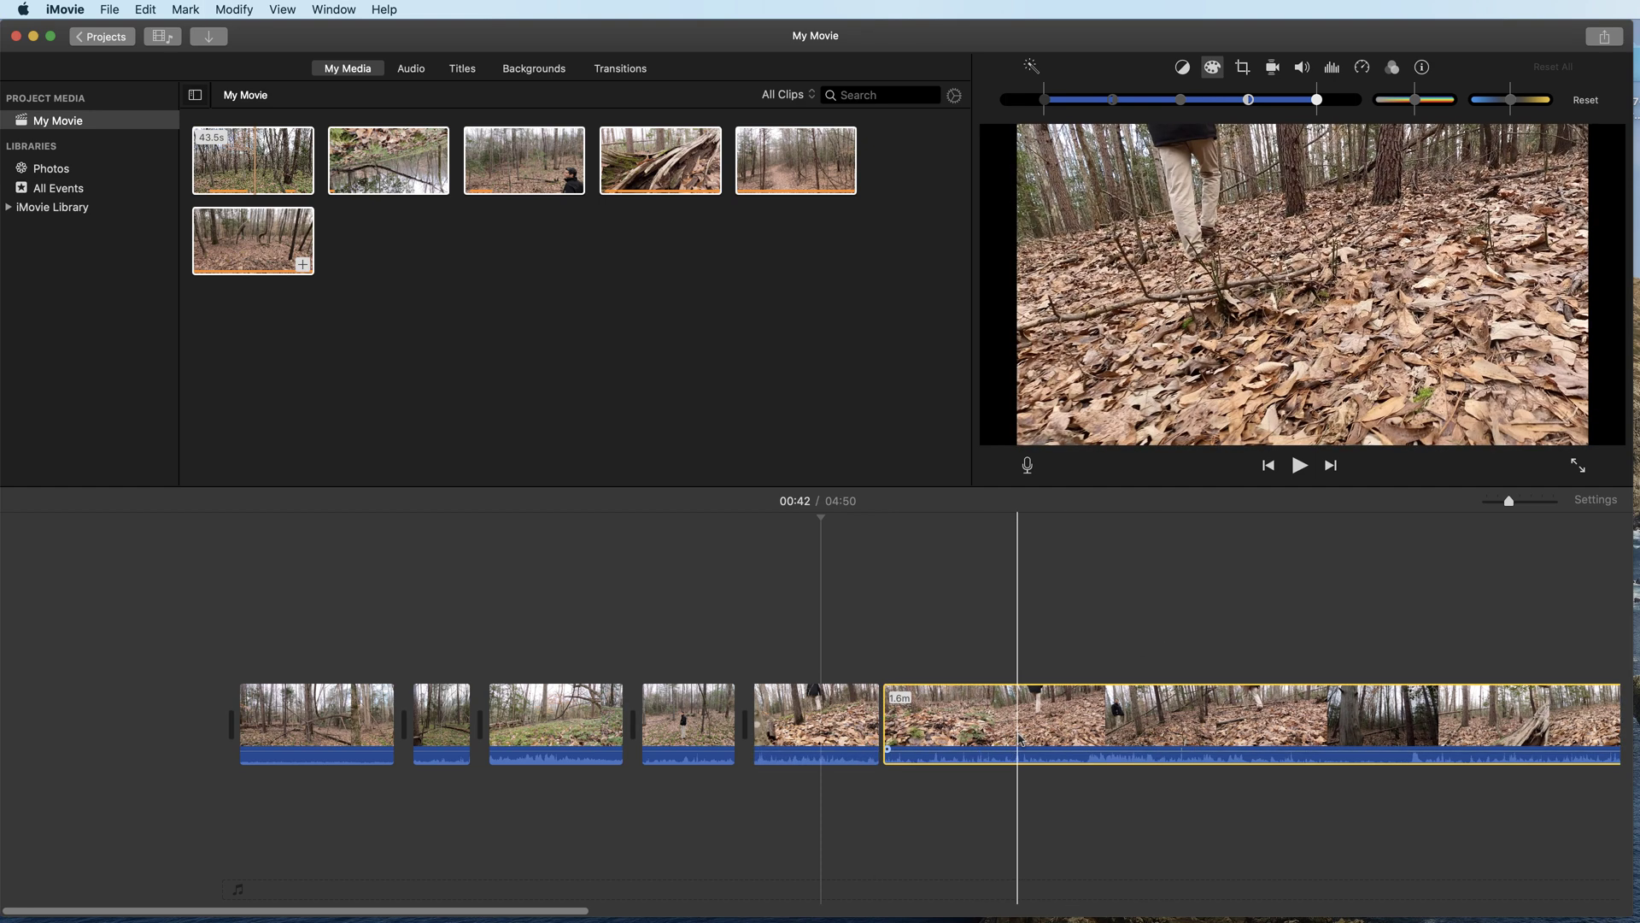
key("Delete")
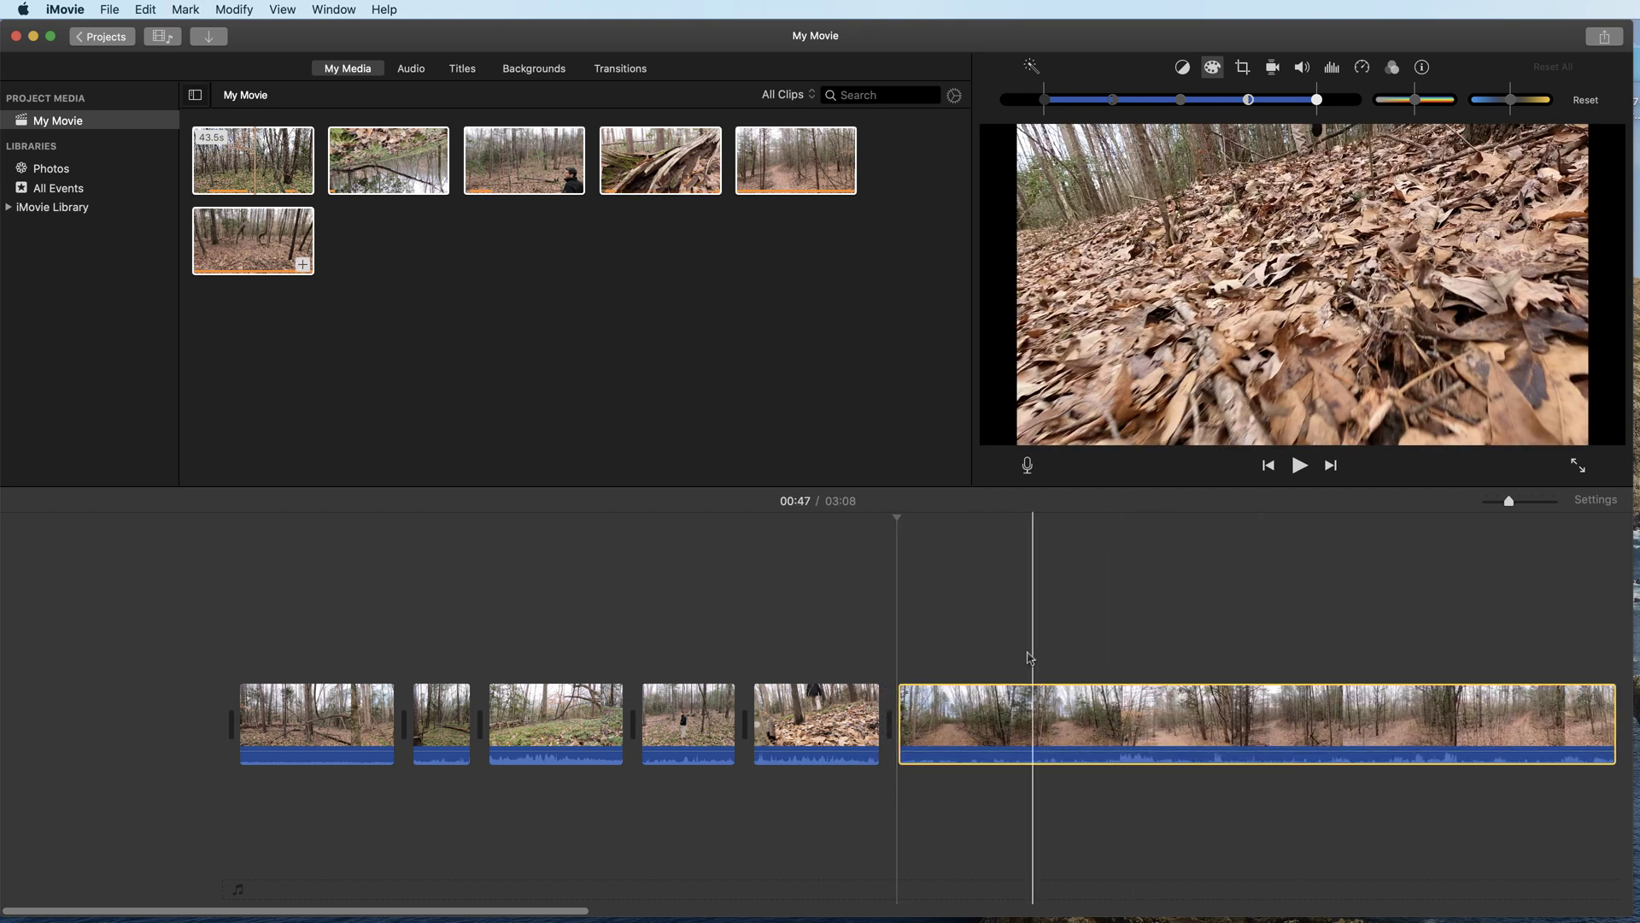
Play the opening of the sixth clip, the forest trail, and trim about 1 second off its start.
left_click_drag(895, 516, 908, 518)
key("space")
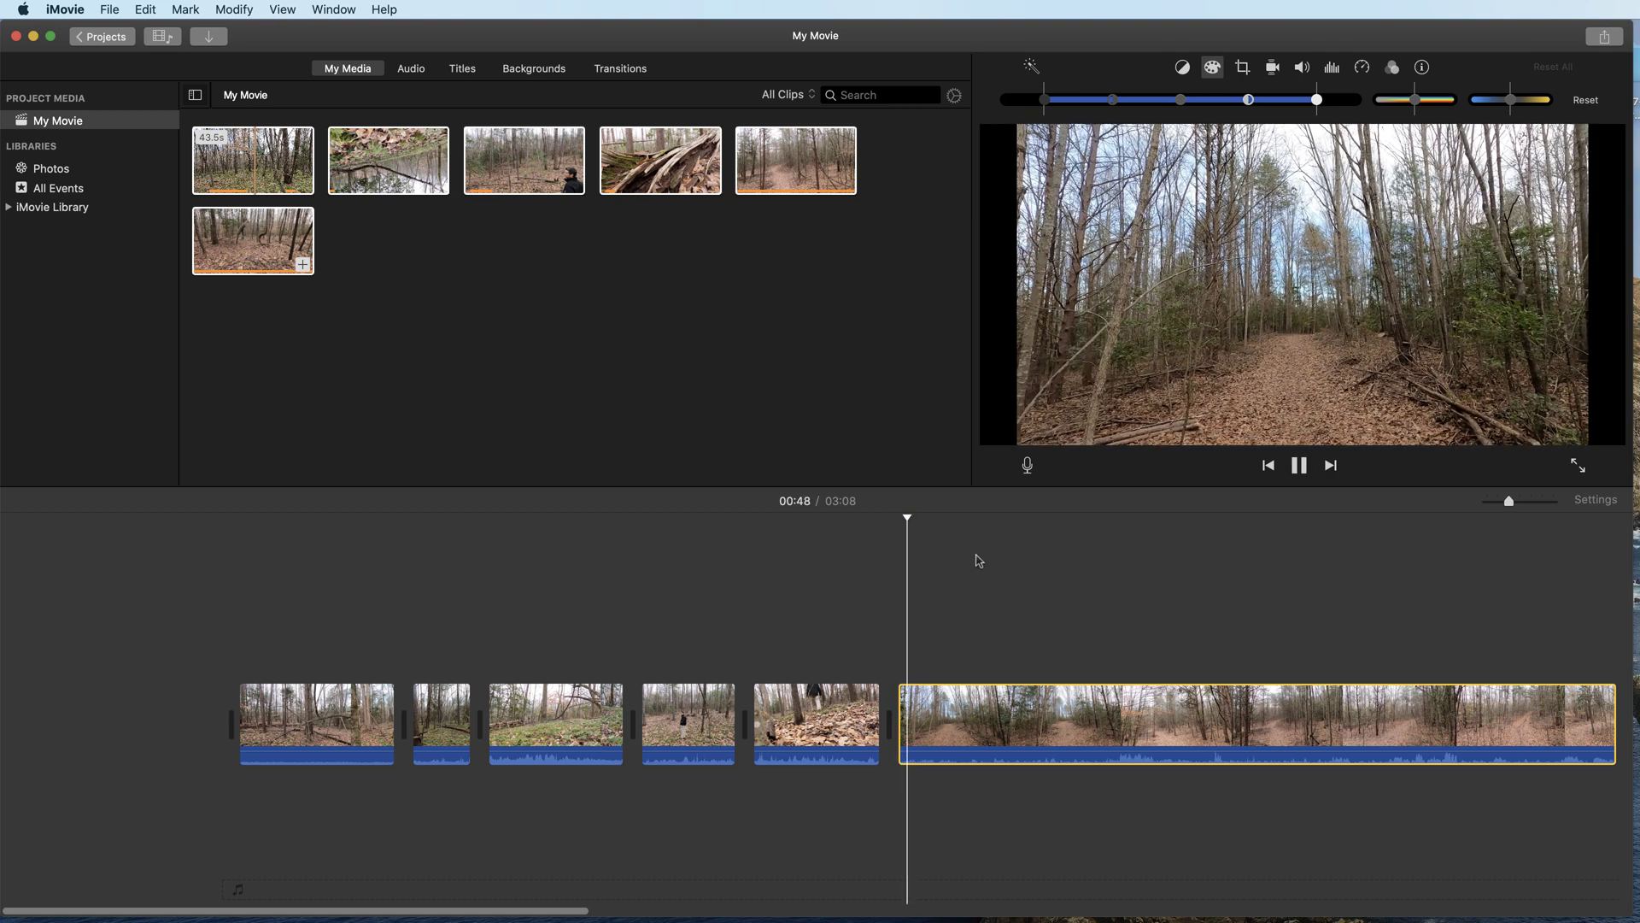
left_click(913, 688)
left_click_drag(899, 688, 915, 686)
Play the forest trail clip up to 00:52 and split it there.
key("space")
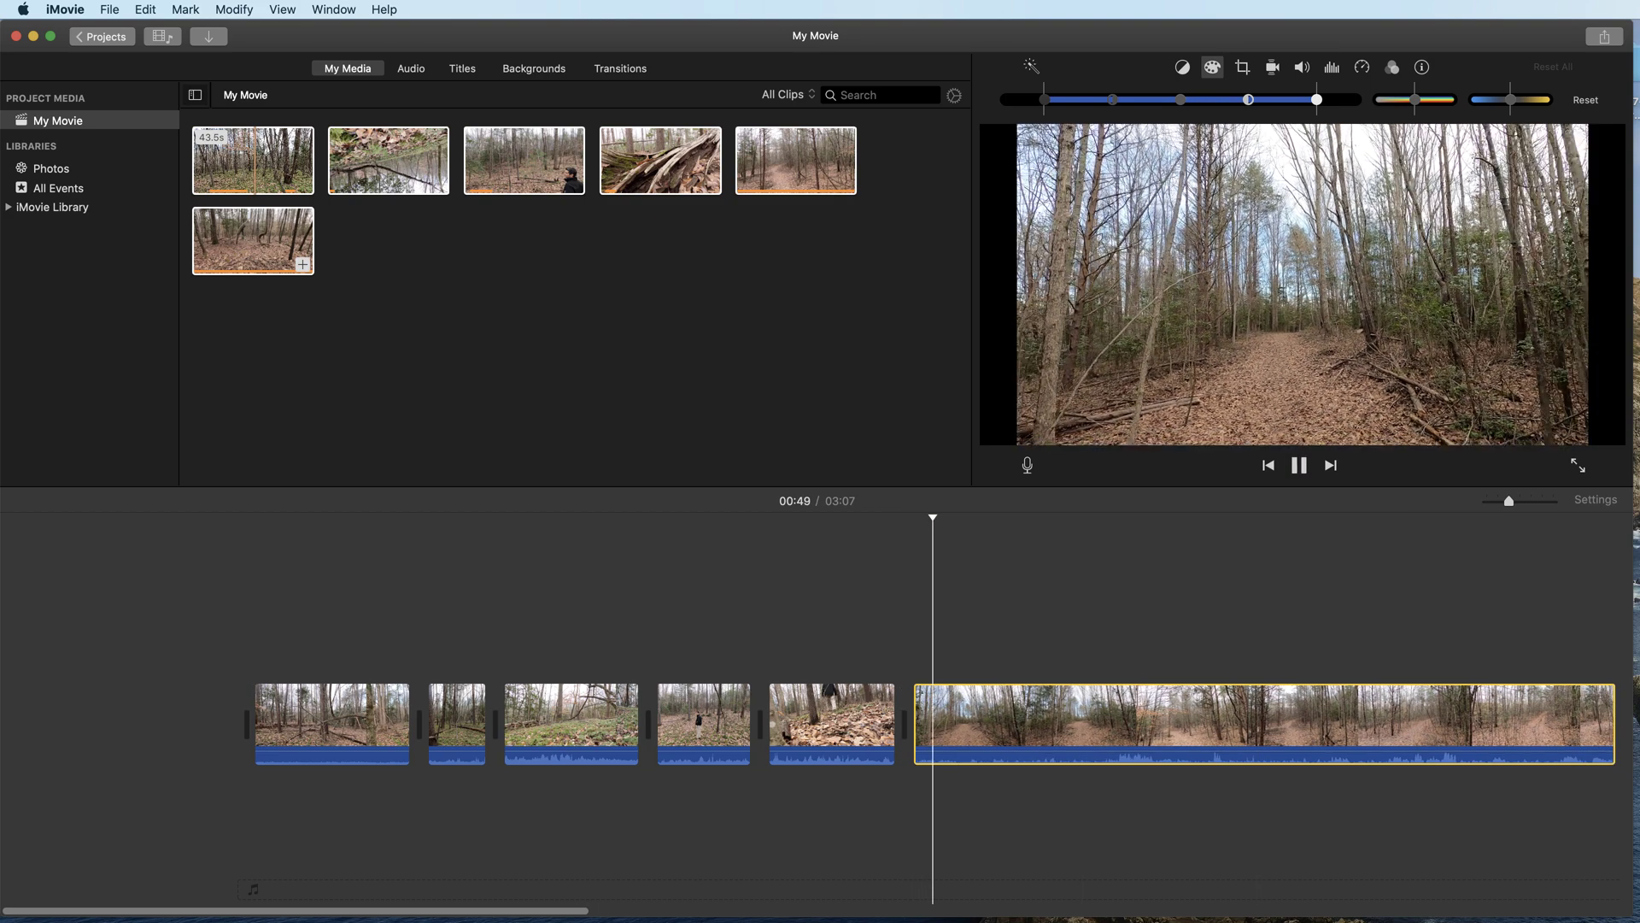
key("space")
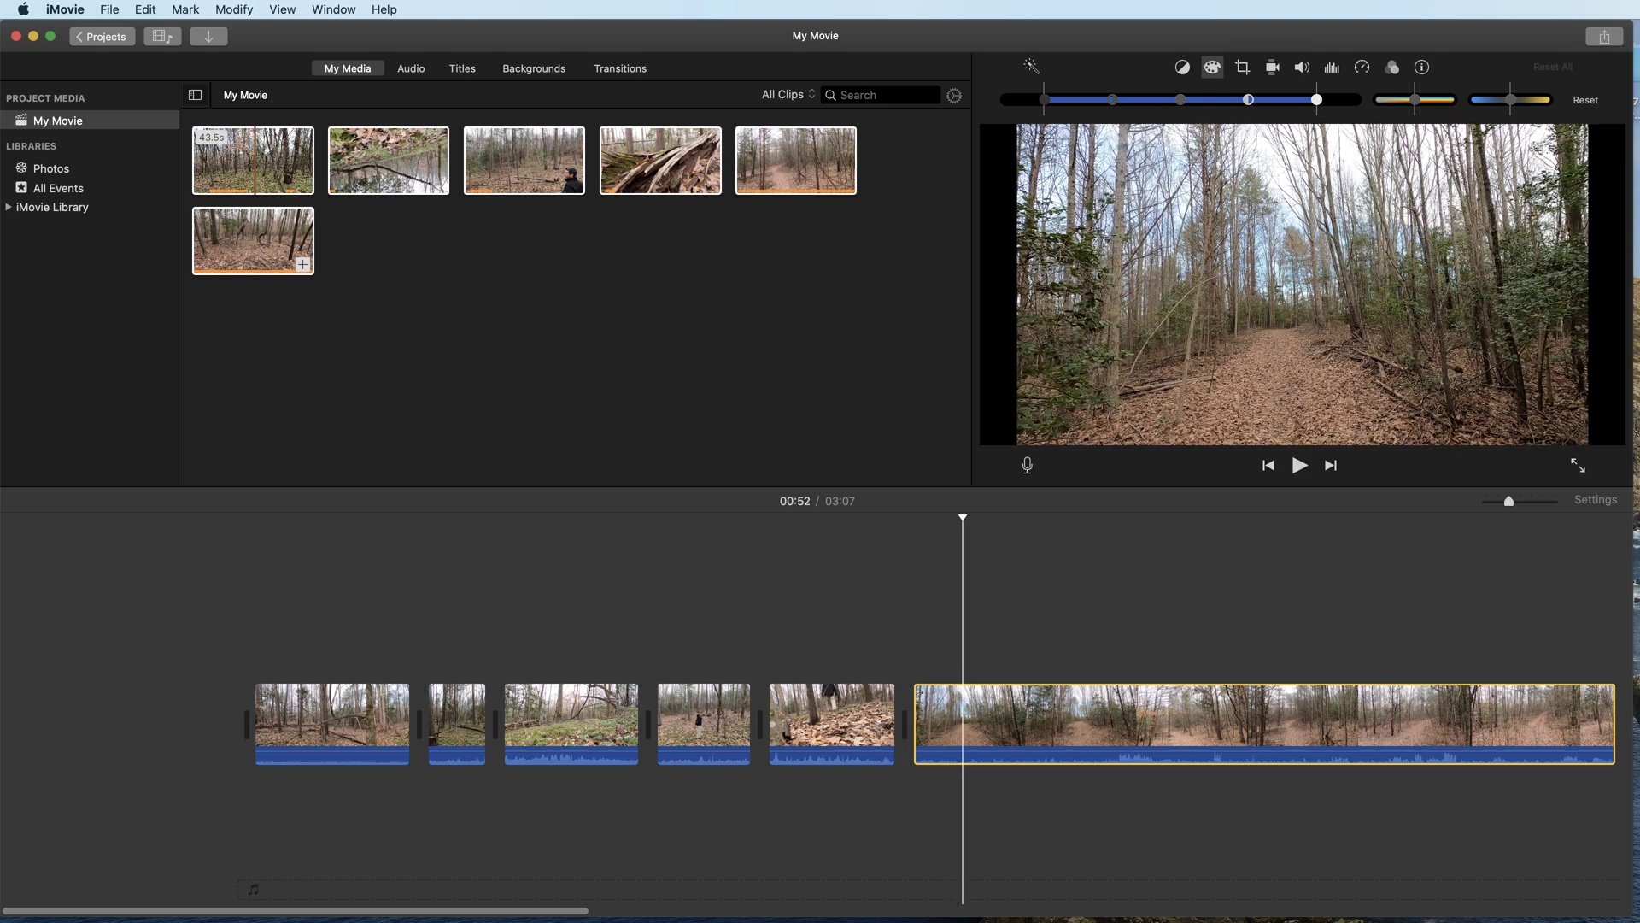
key("super+b")
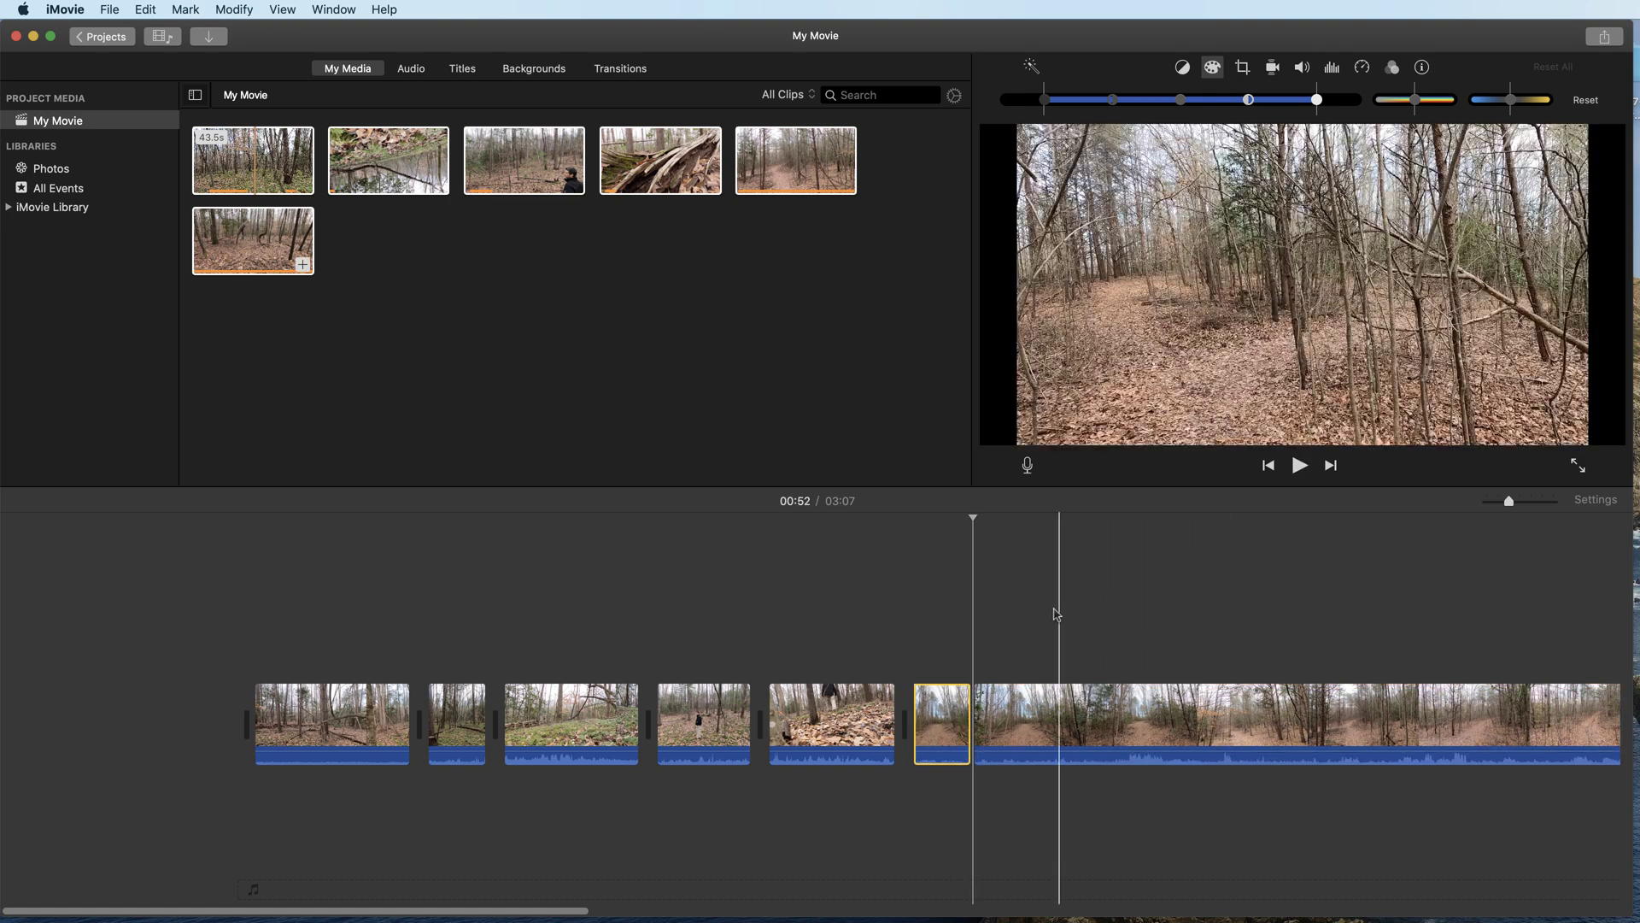
Trim about 23 seconds off the start of the trail segment after the split, playing it to find the cut.
left_click_drag(979, 686, 1211, 692)
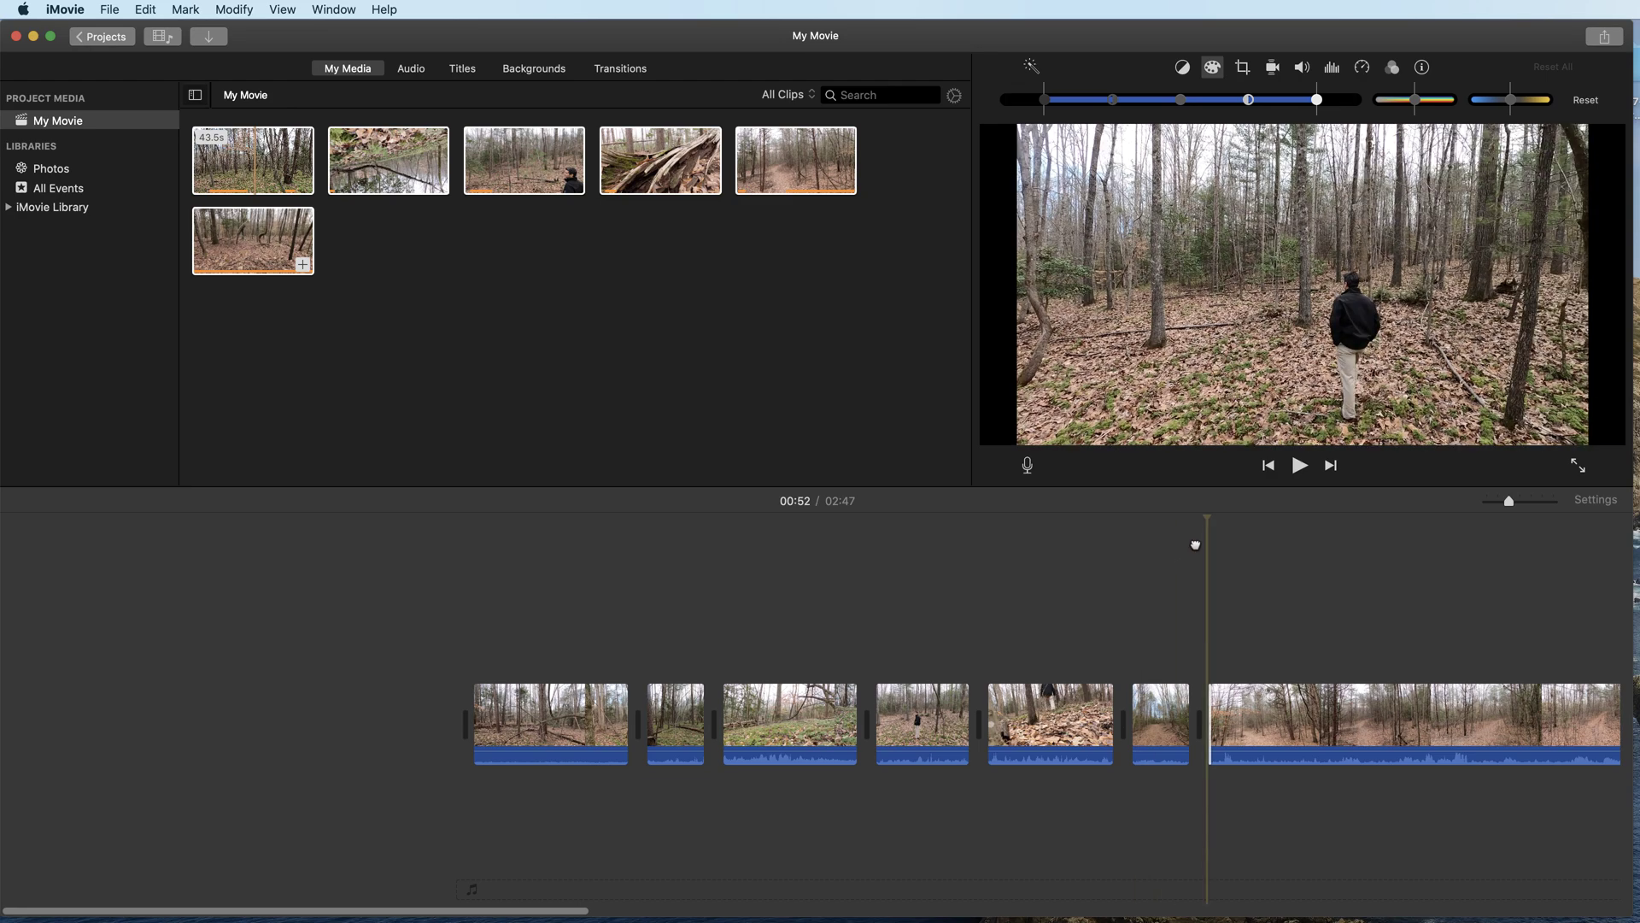
key("space")
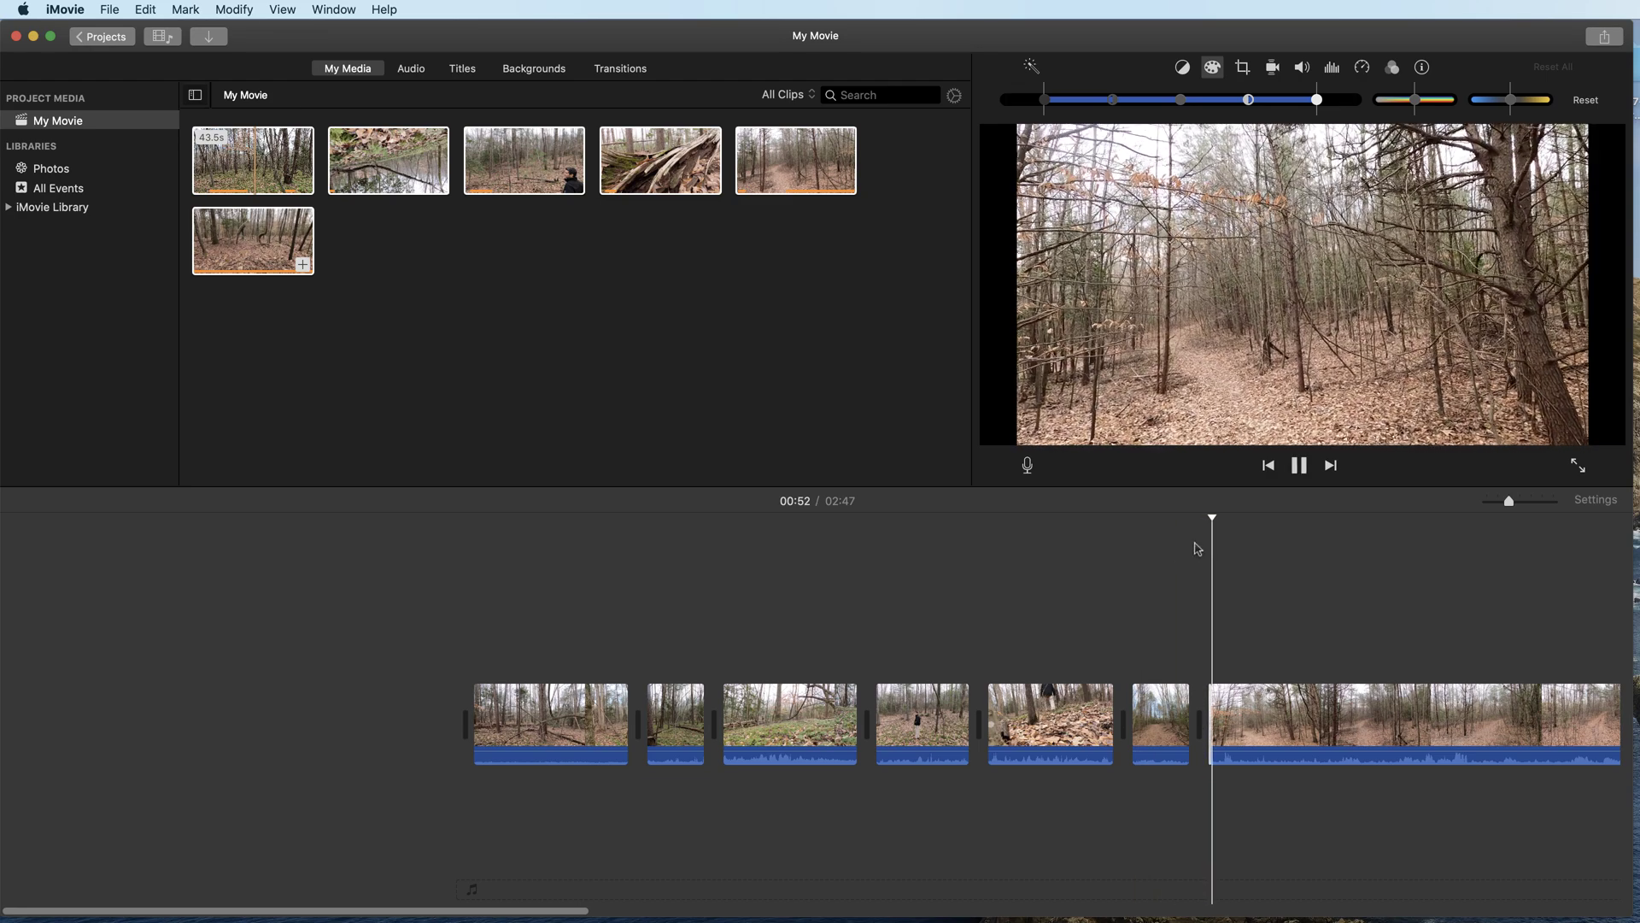
key("space")
left_click_drag(1206, 705, 1240, 698)
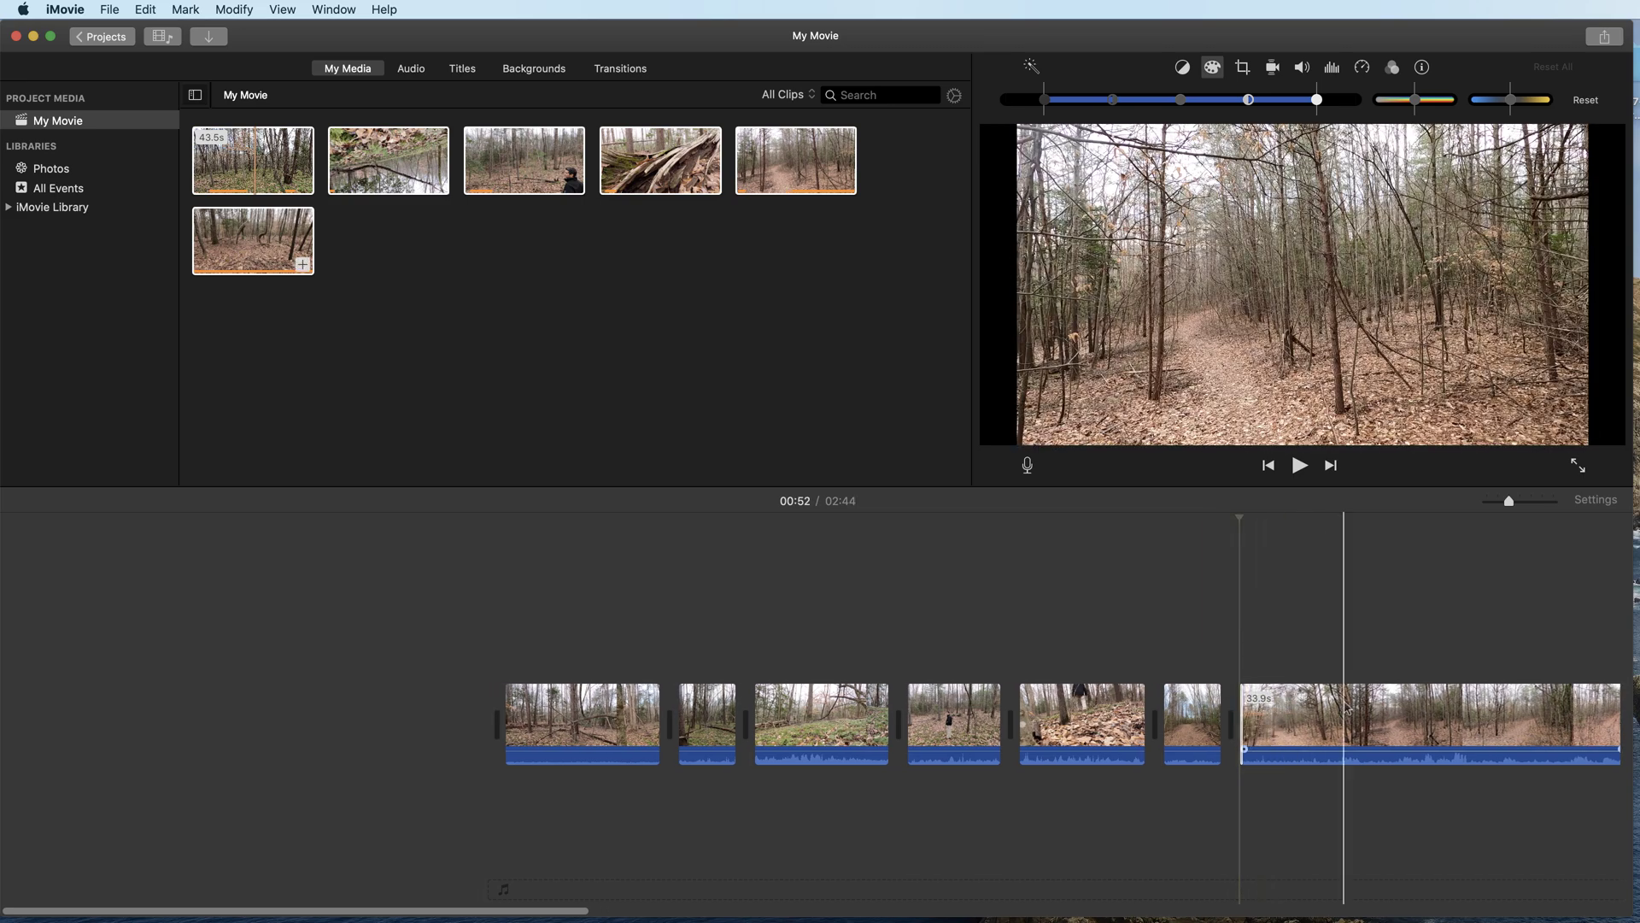
Play through the trail segment to about 01:07, move back to 01:04 and split it there.
key("space")
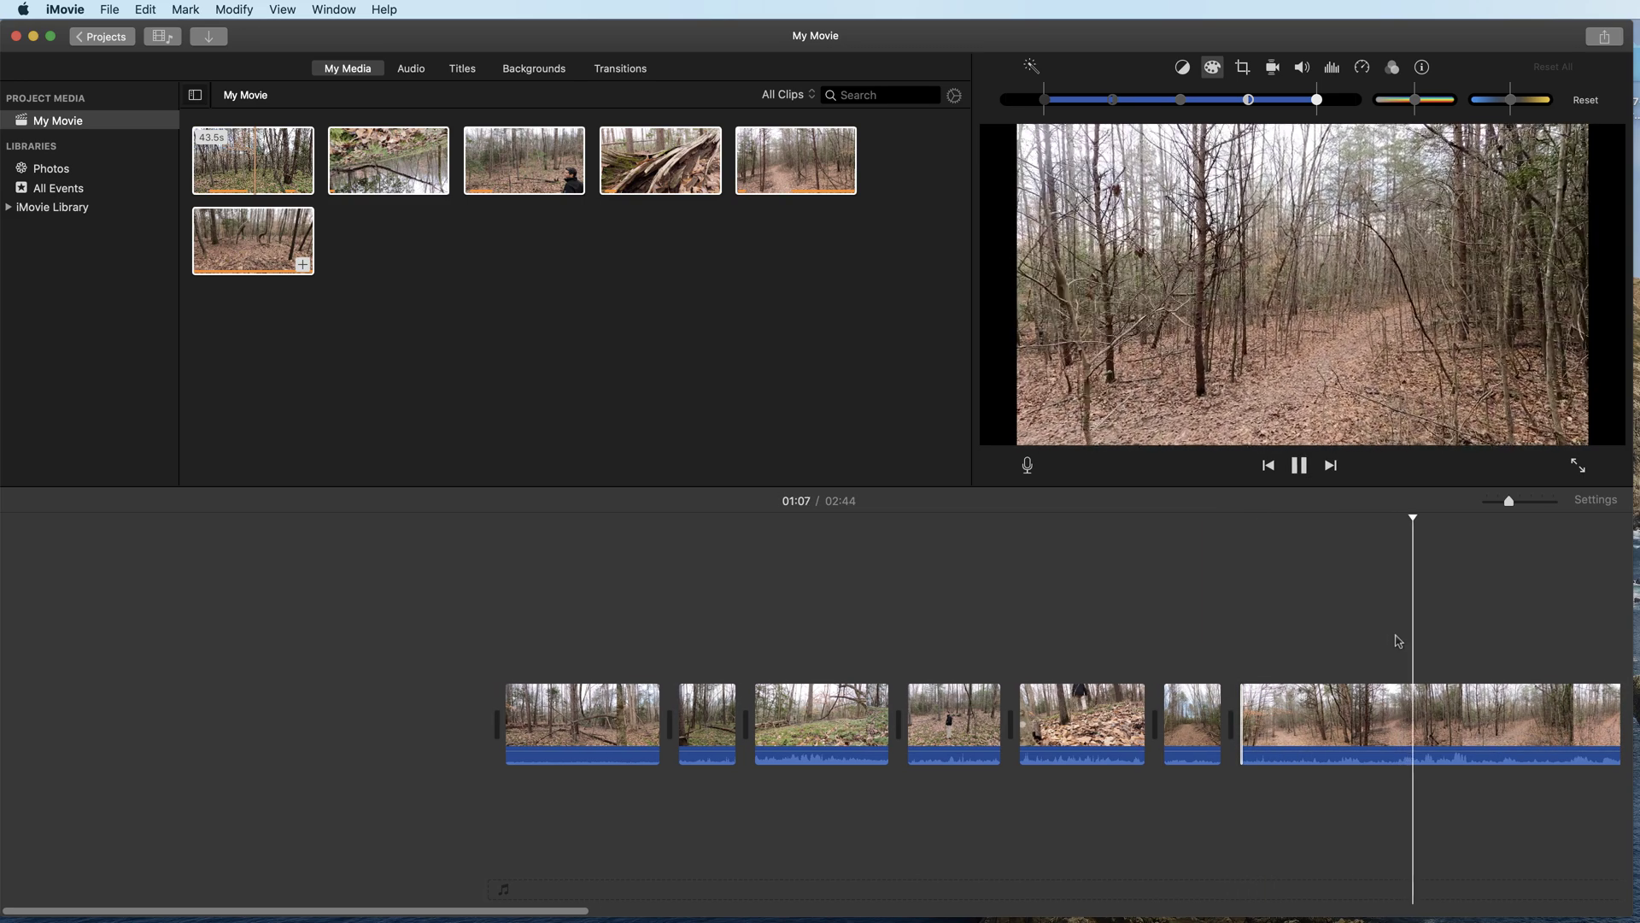
key("space")
left_click_drag(1420, 520, 1379, 517)
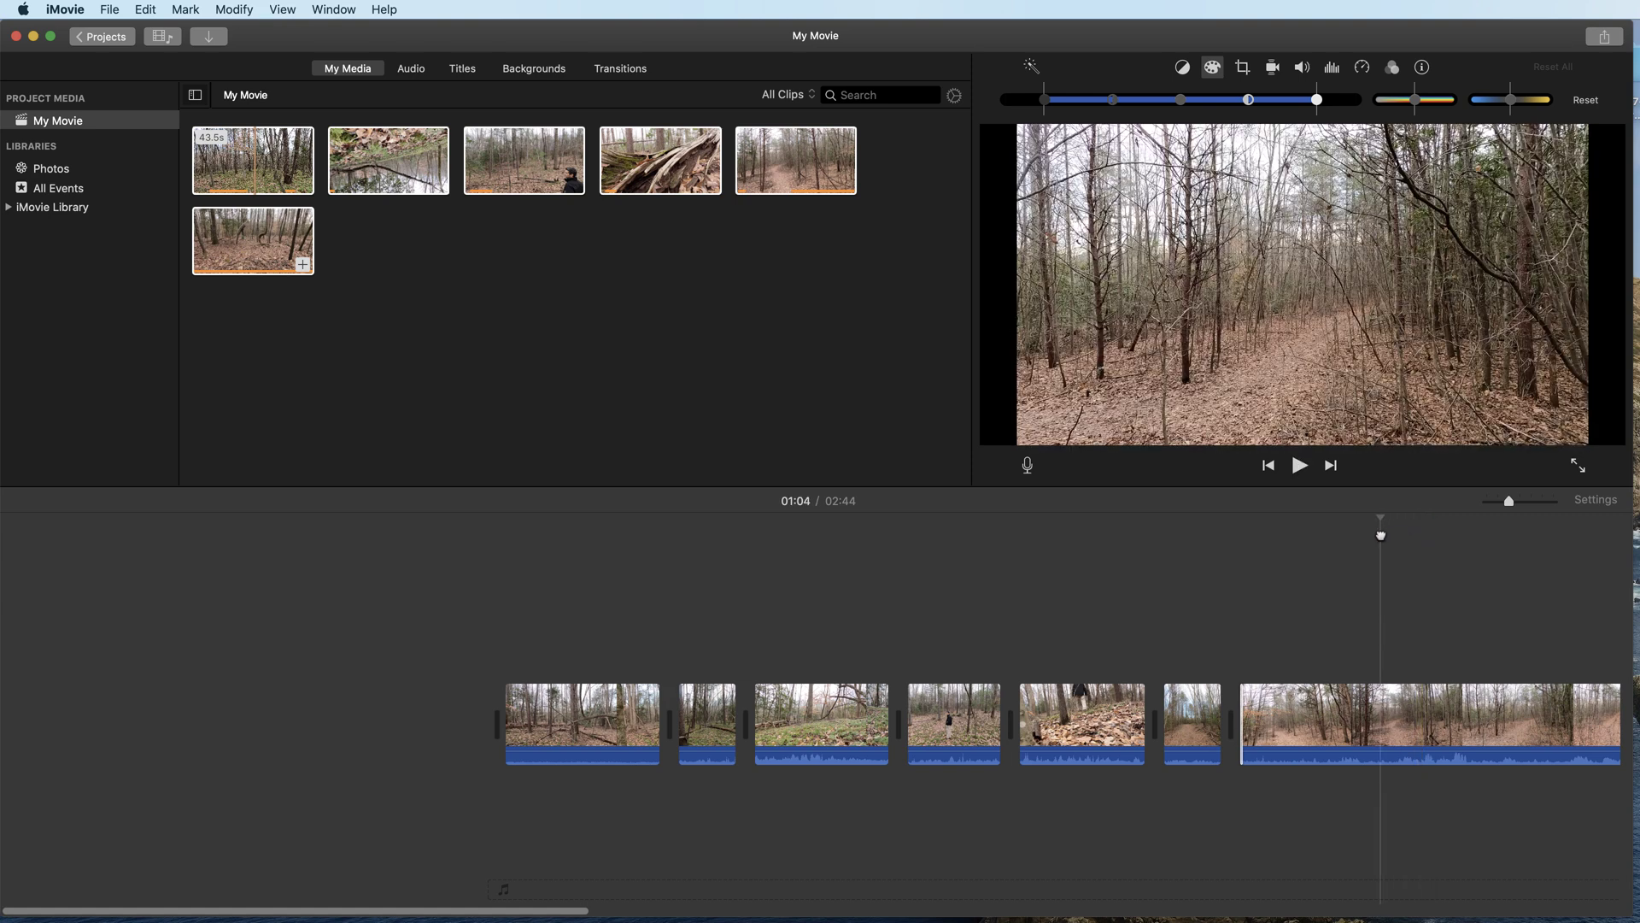
right_click(1381, 703)
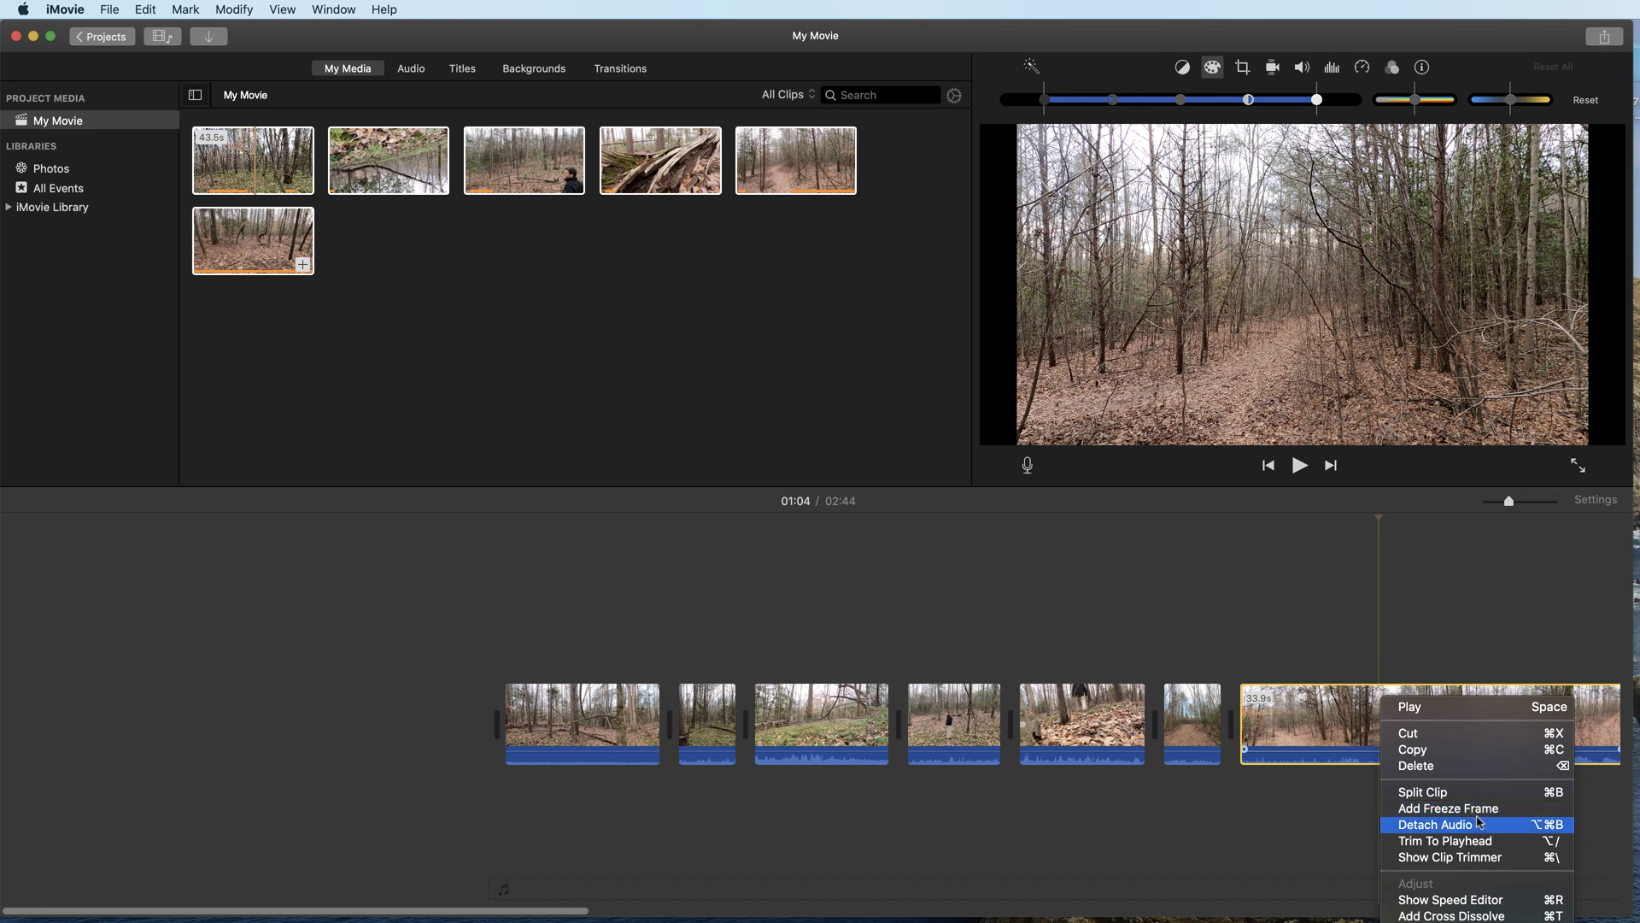
left_click(1443, 792)
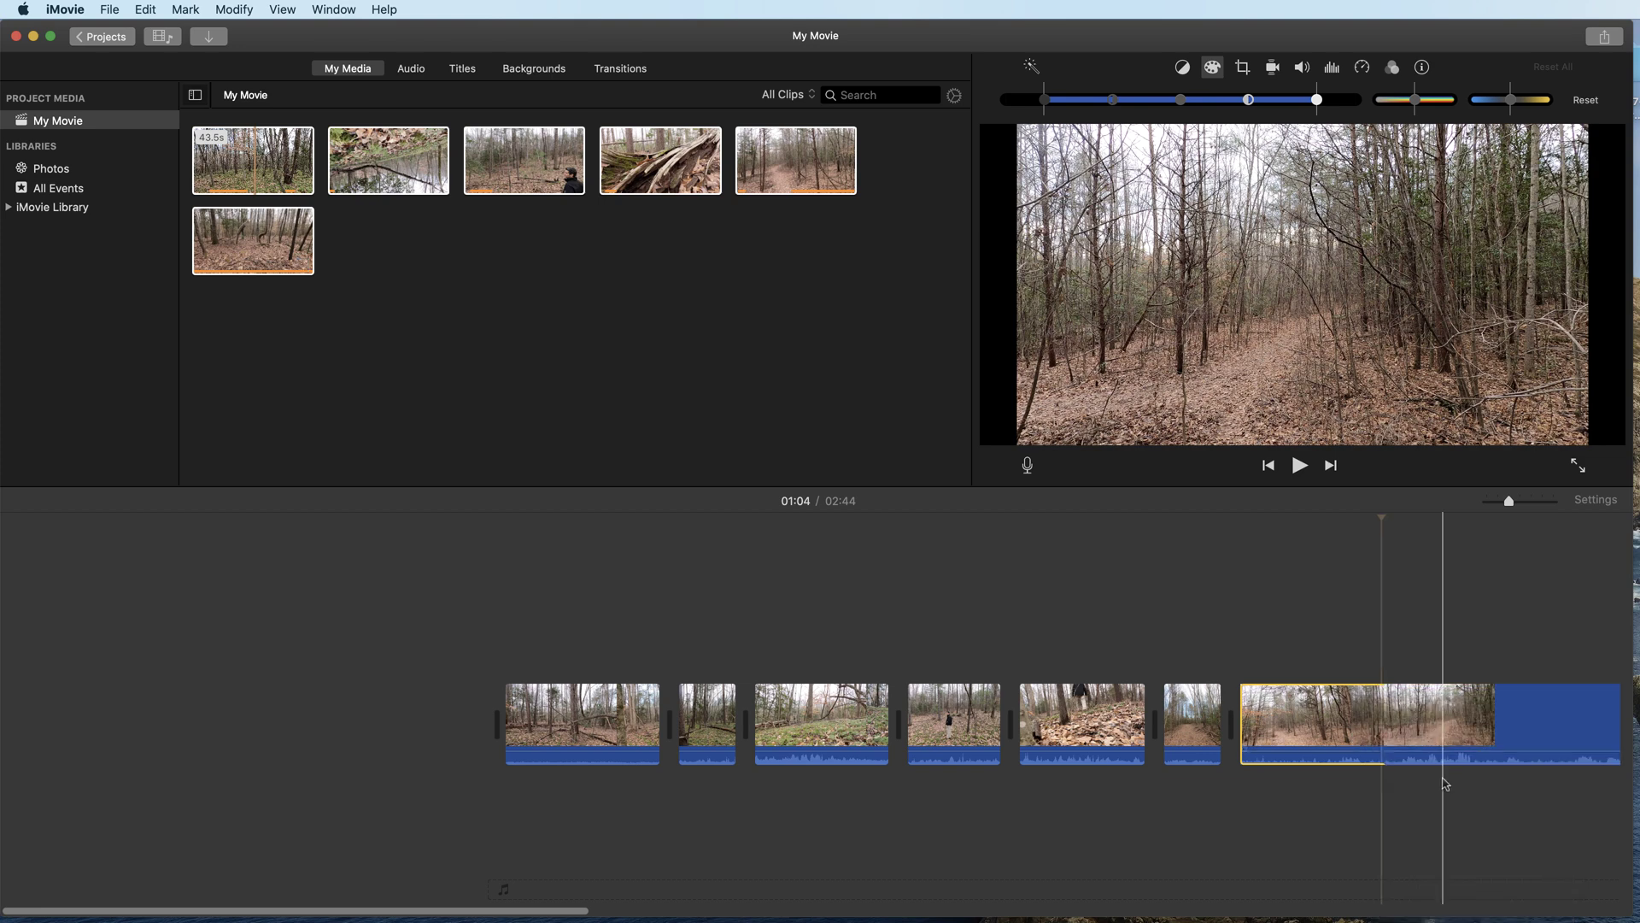
Delete the rest of the trail clip after the 01:04 split and the unused clip following it.
left_click(1446, 740)
key("Delete")
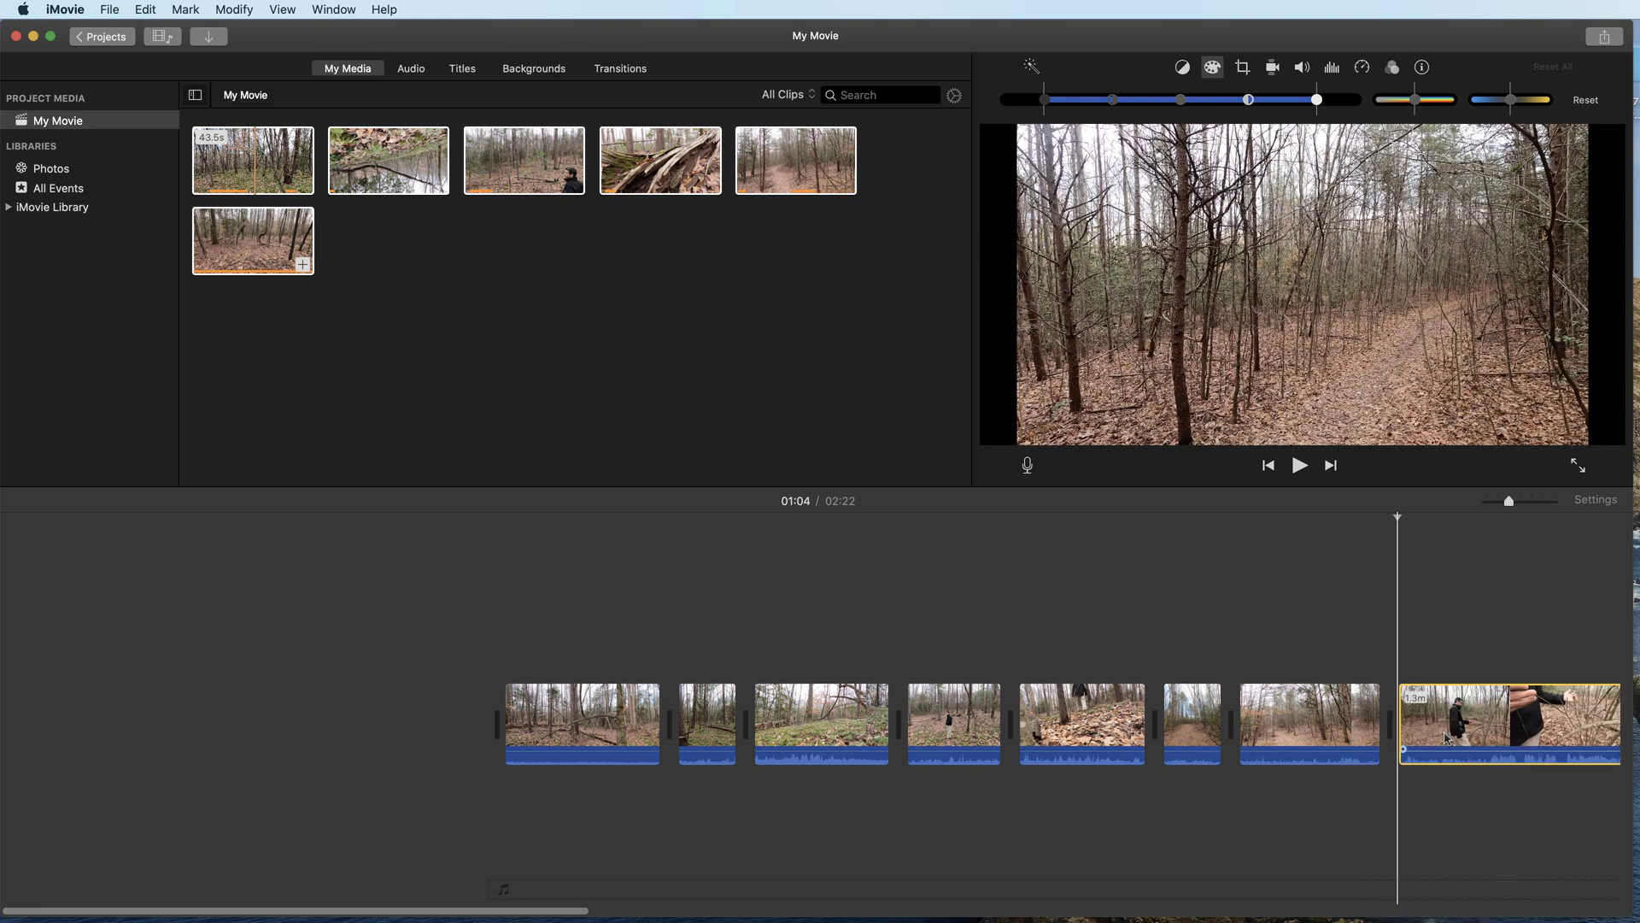
left_click(1535, 724)
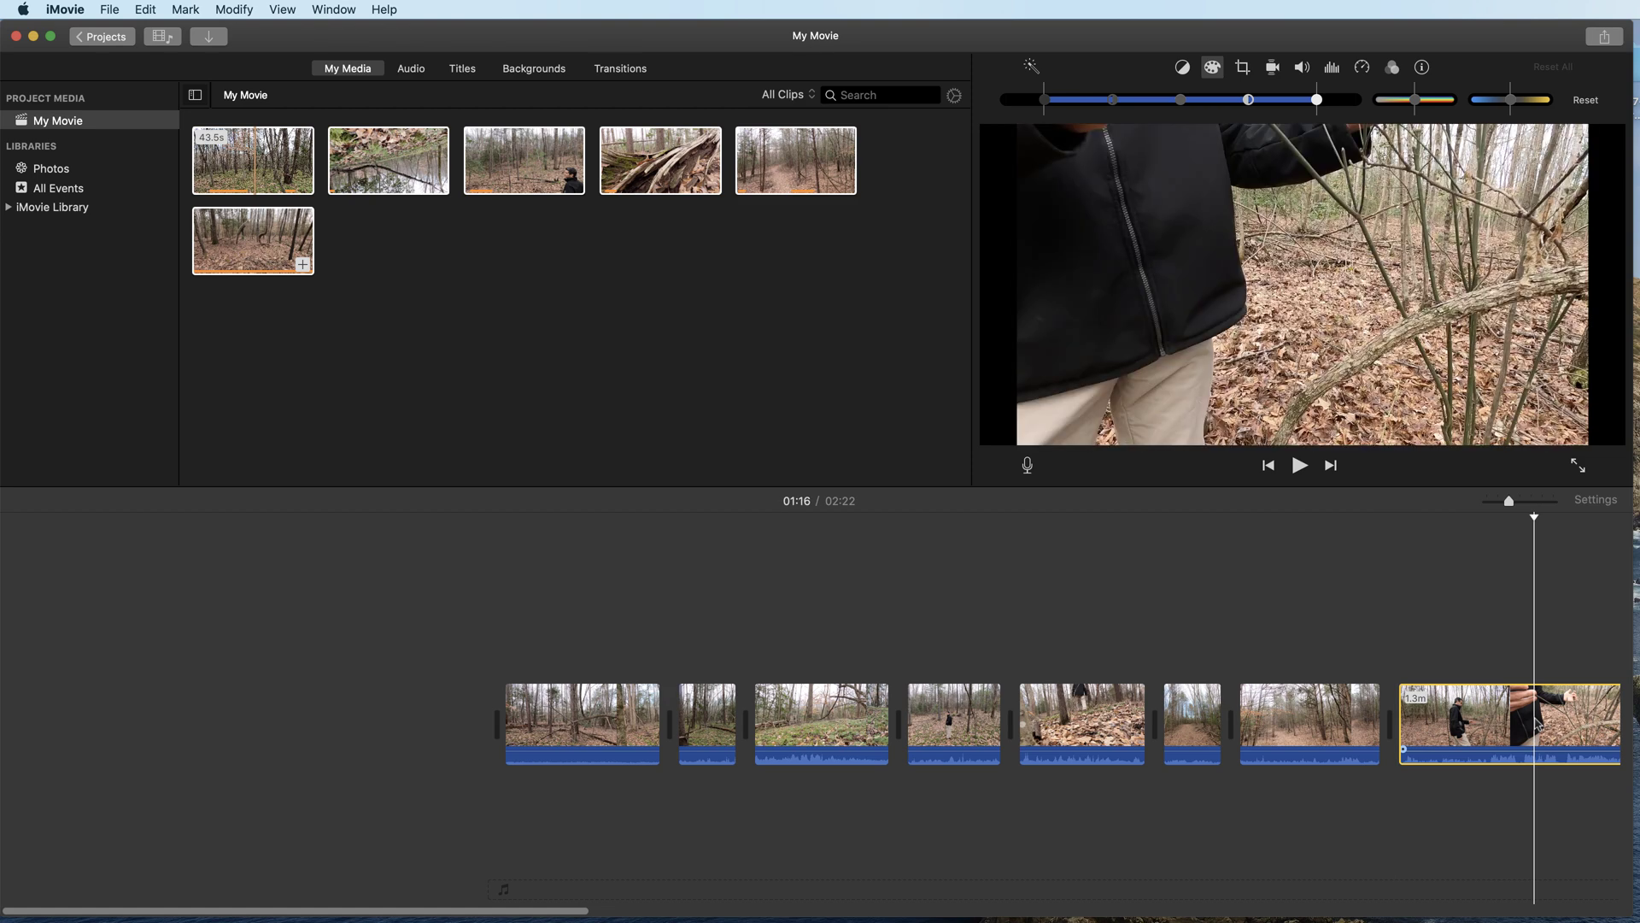
key("Delete")
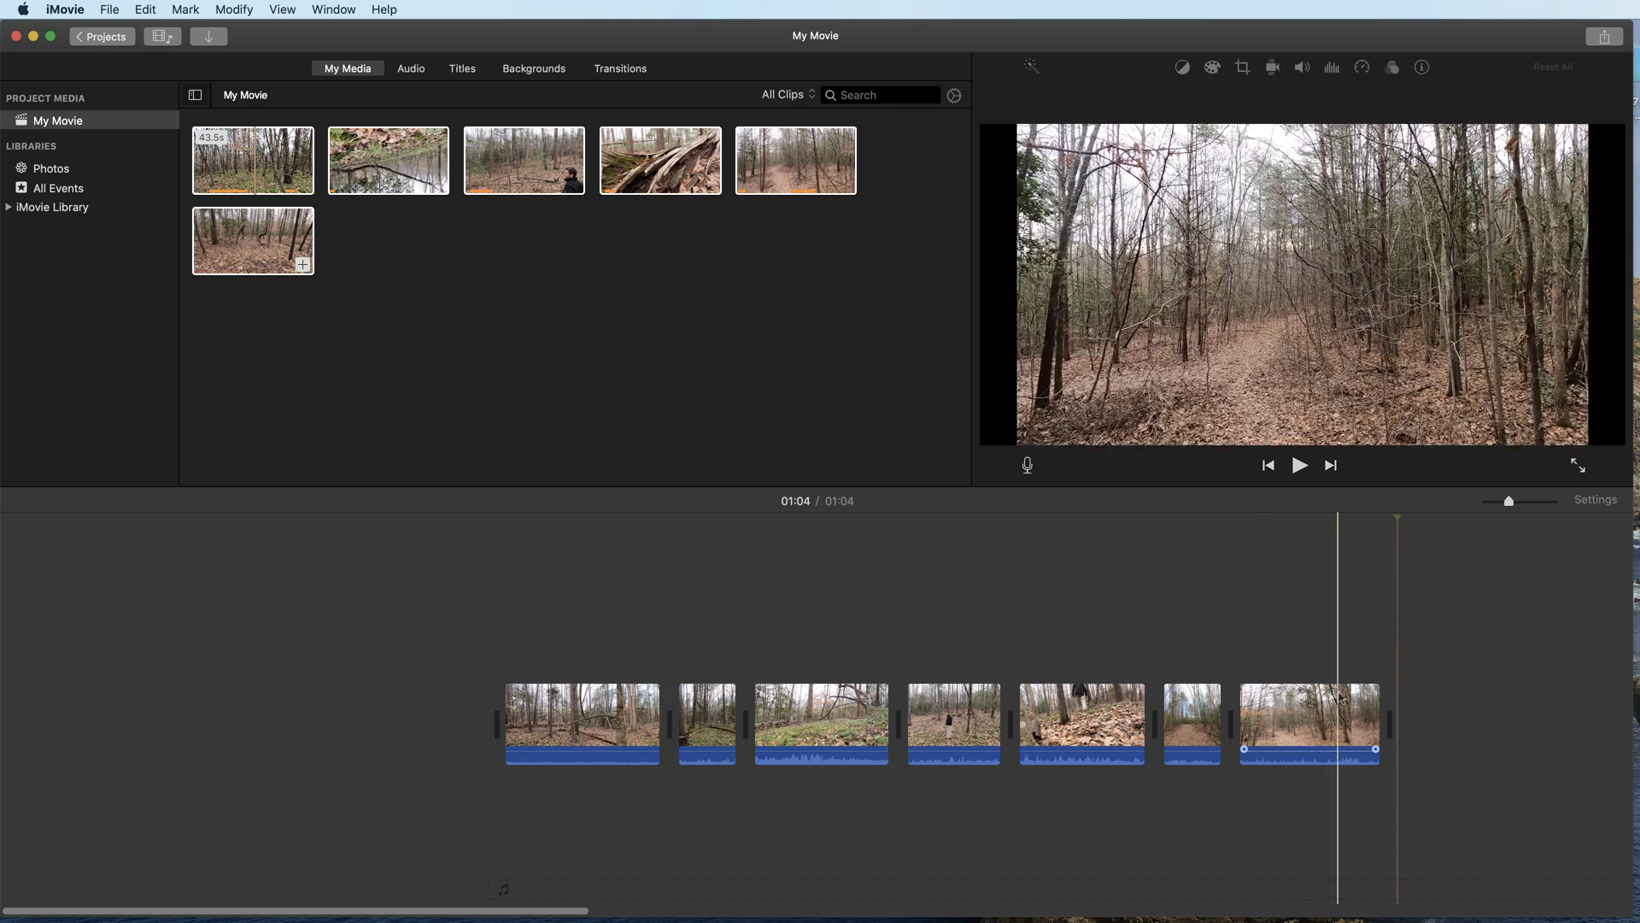
Color correct the last trail clip by raising its saturation and adjusting its shadows, contrast and highlights.
left_click(1284, 721)
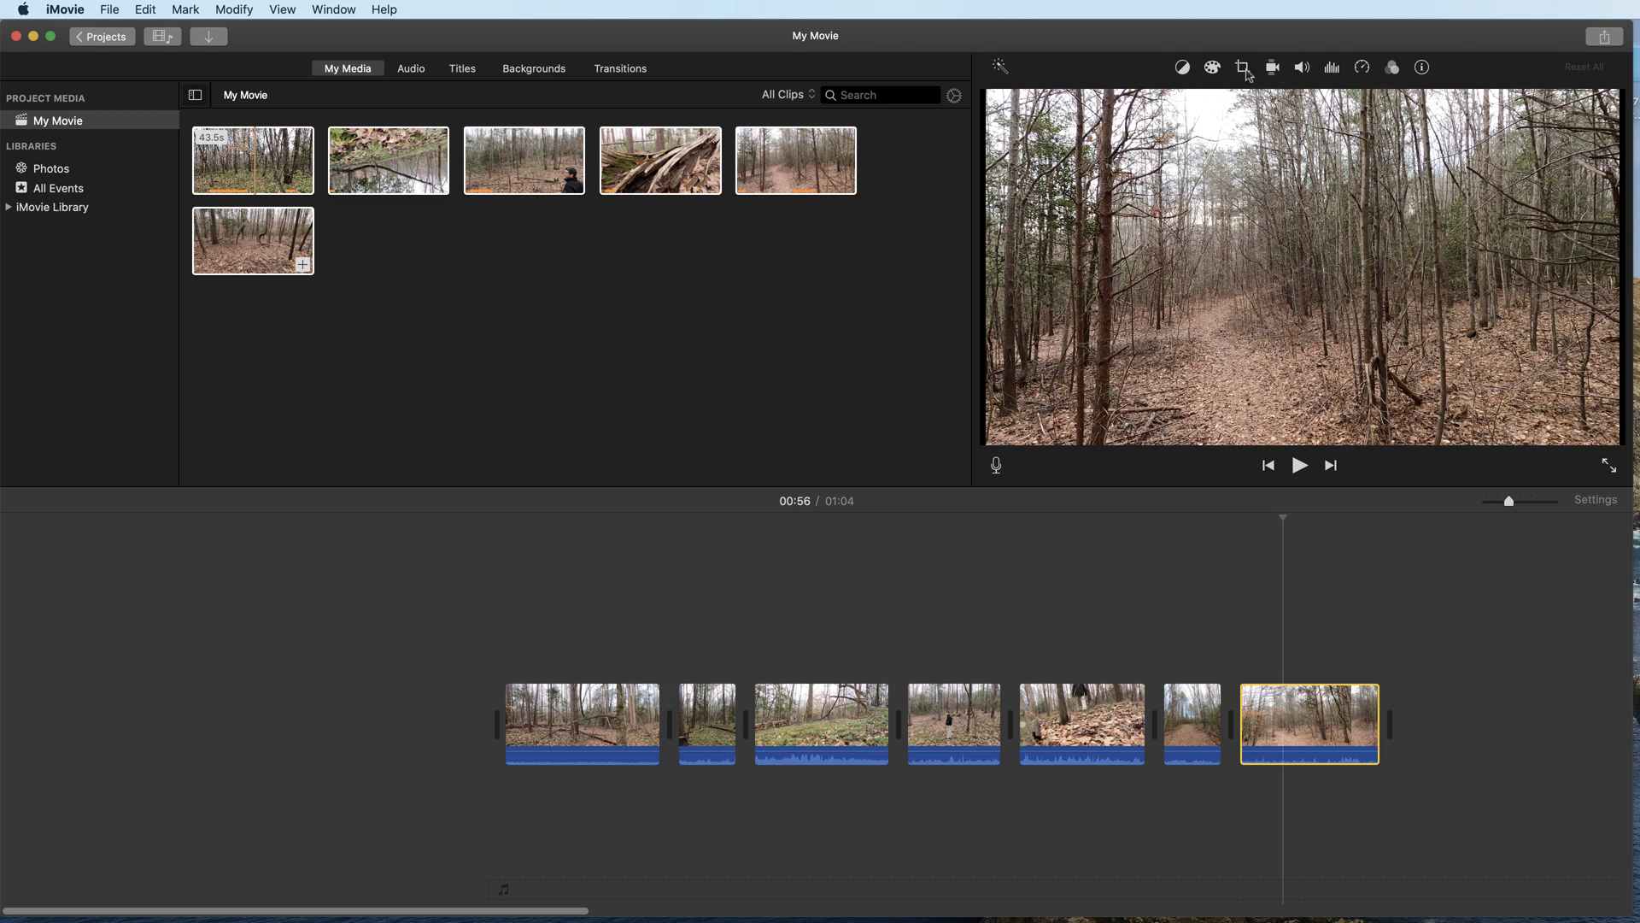
left_click(1213, 69)
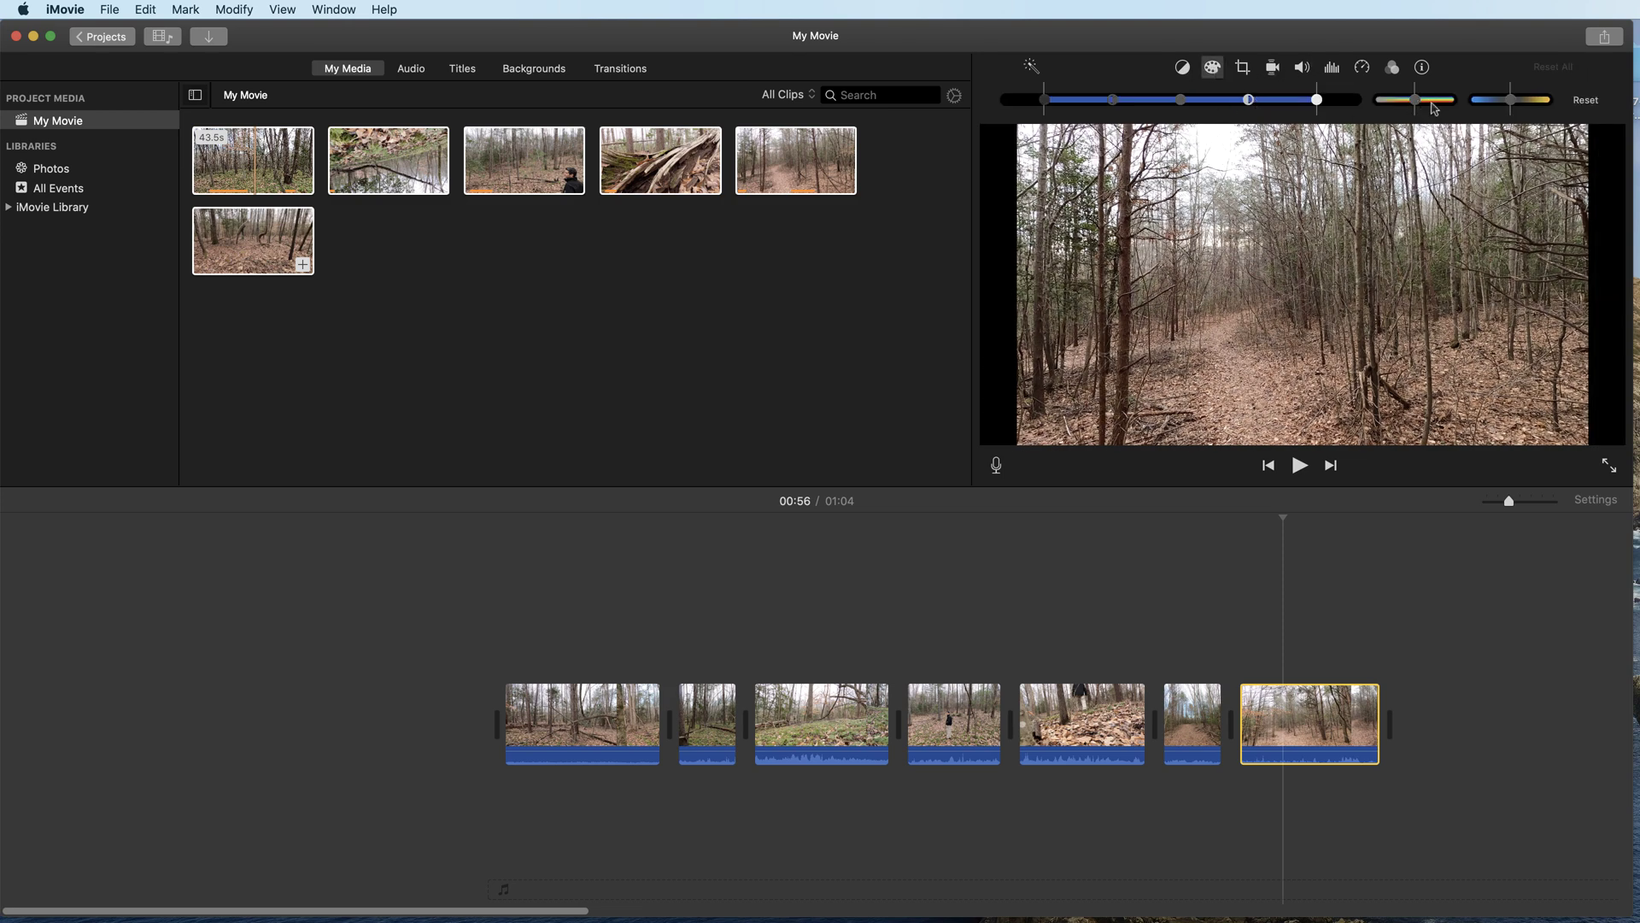
left_click_drag(1416, 104, 1434, 107)
mouse_move(1254, 102)
left_mouse_down()
mouse_move(1306, 104)
mouse_move(1282, 104)
left_mouse_up()
left_click_drag(1098, 103, 1292, 104)
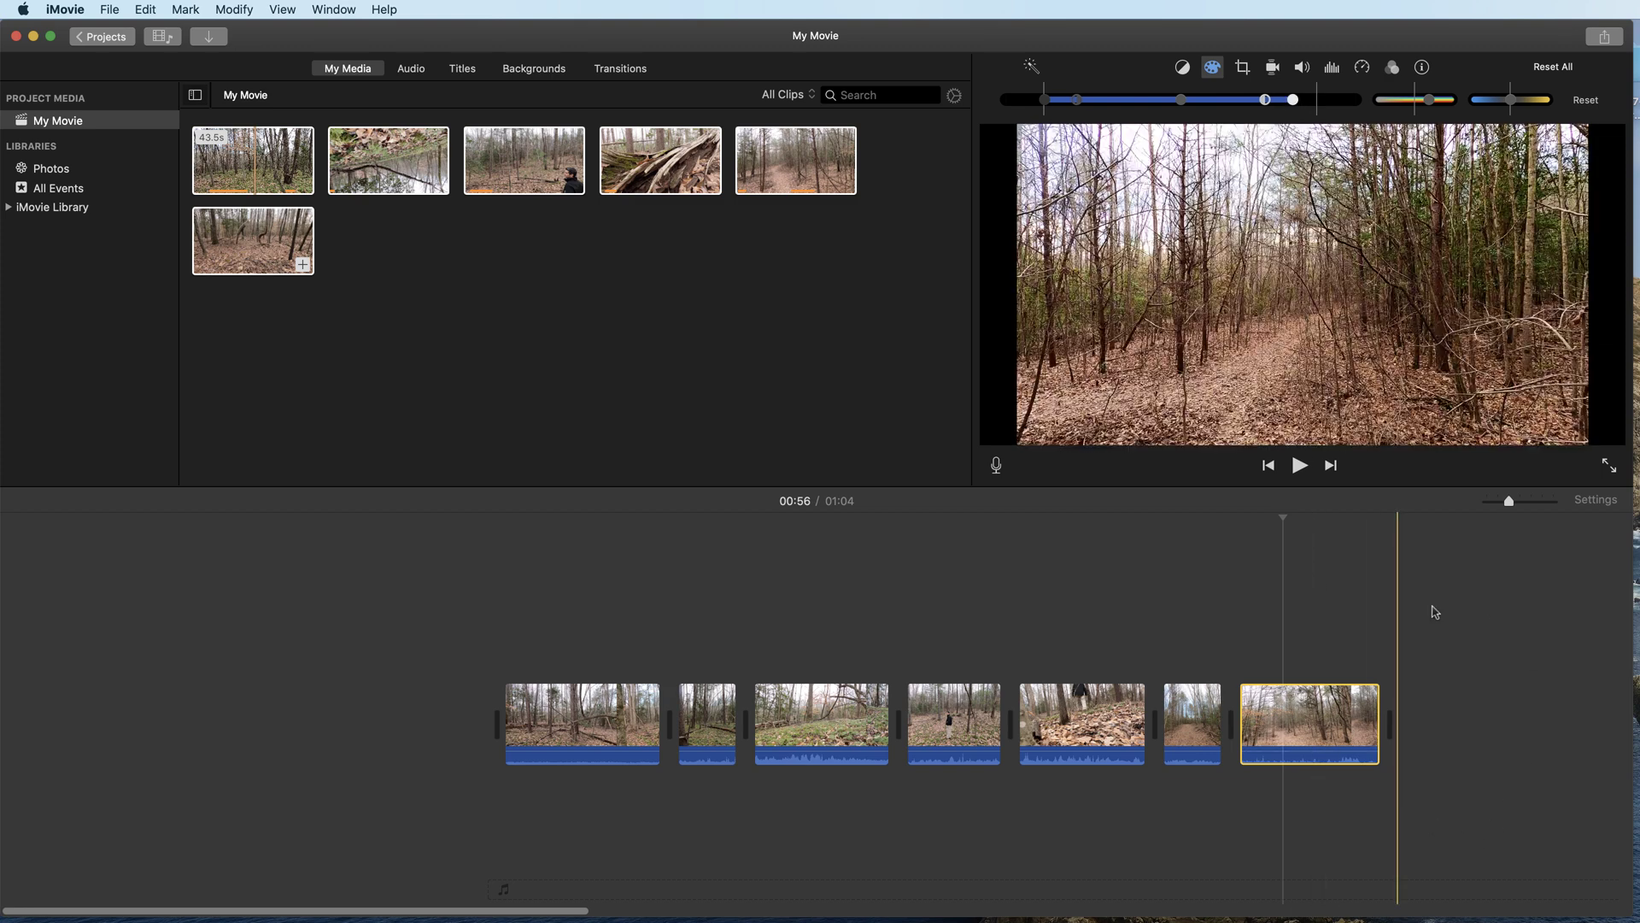
left_click(1440, 608)
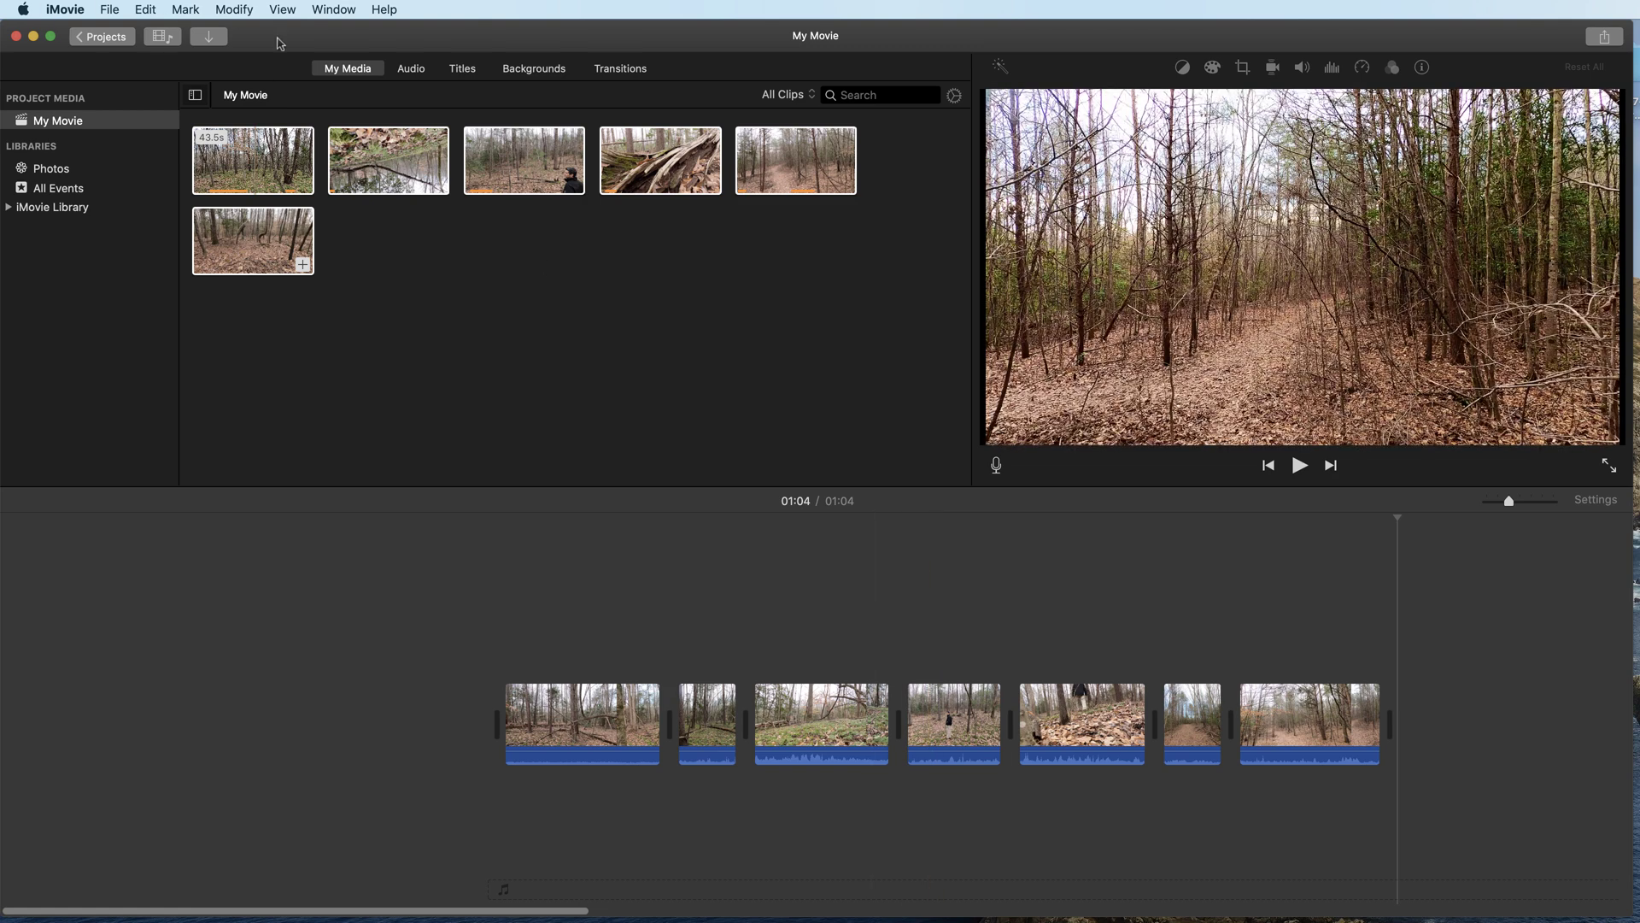
Start sharing the movie as a file, keeping the resolution at 4K and the quality at High.
left_click(109, 11)
mouse_move(181, 279)
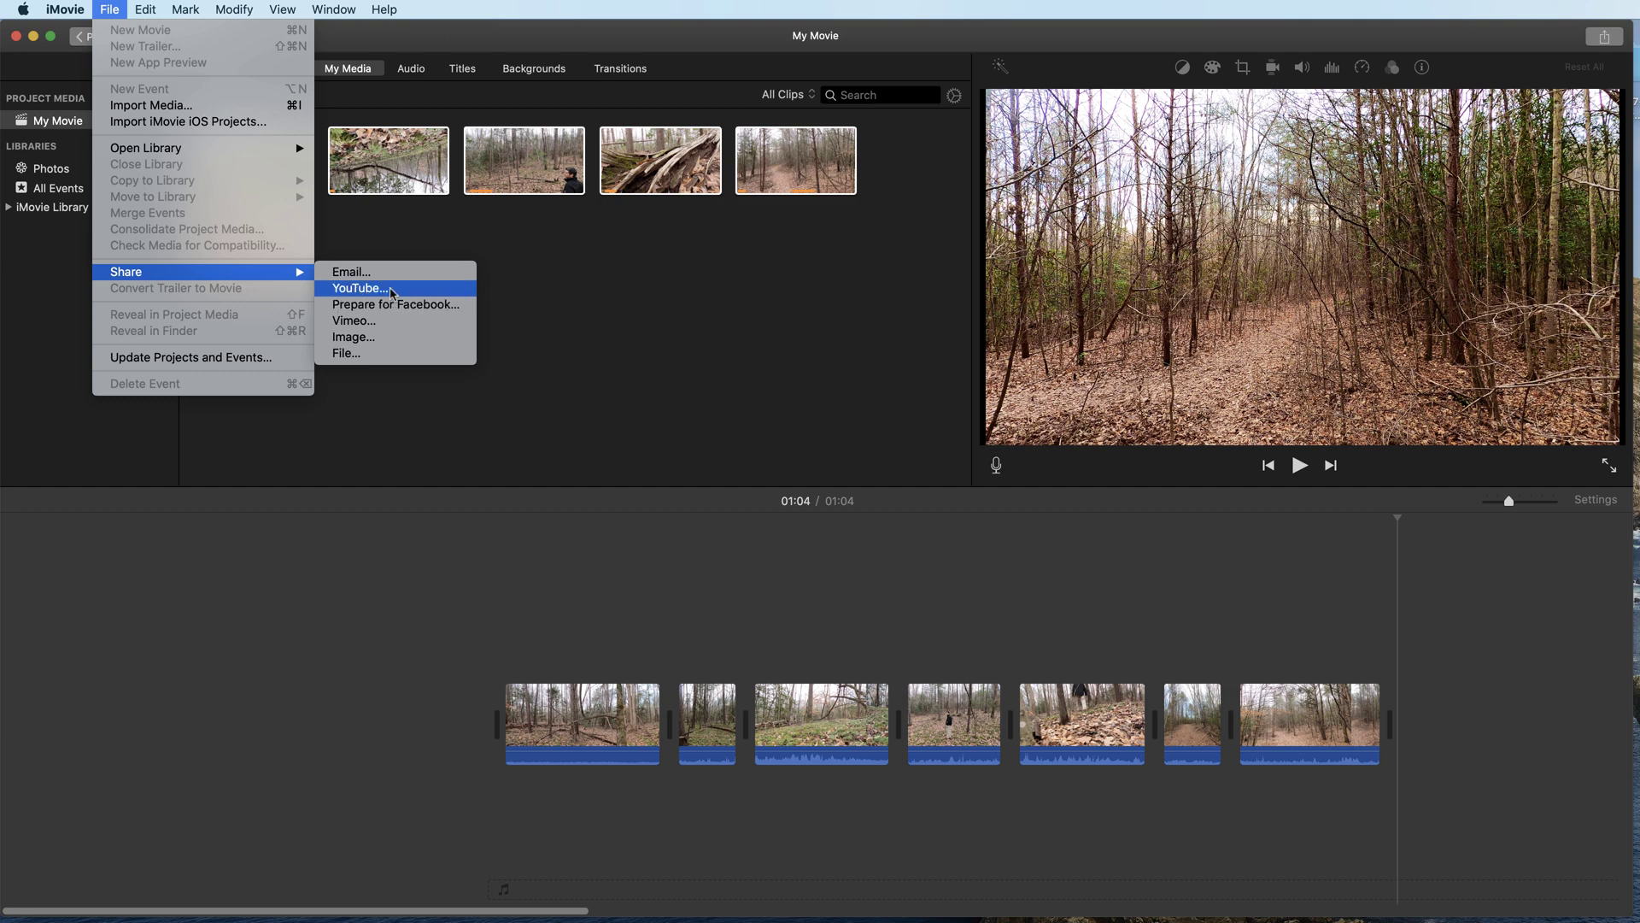
left_click(350, 352)
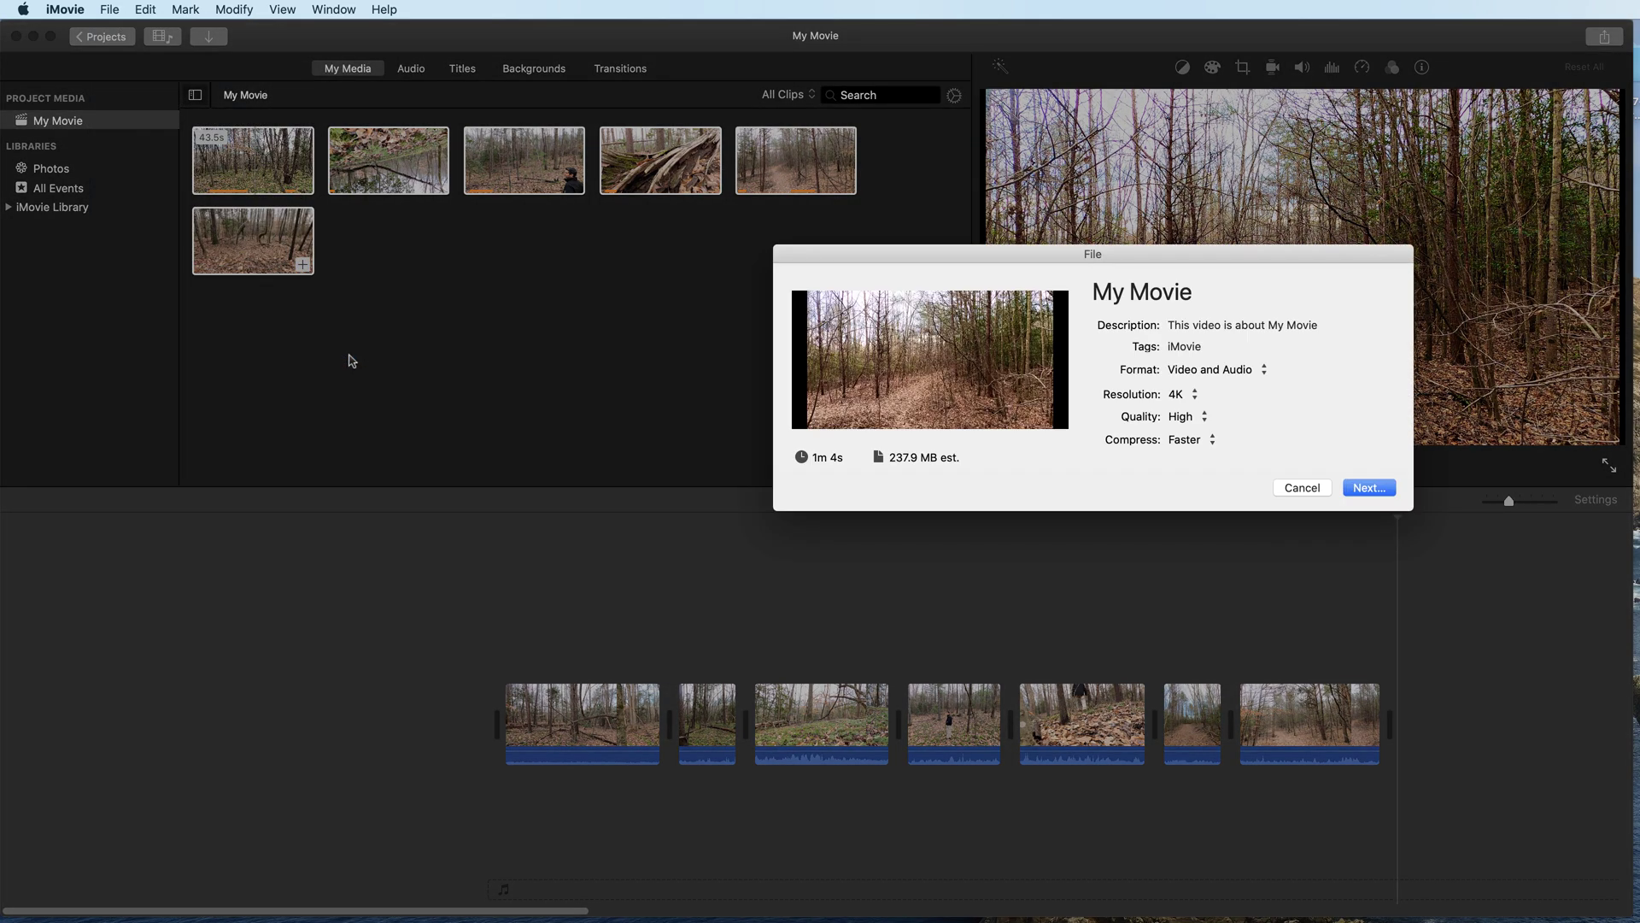
left_click(1196, 395)
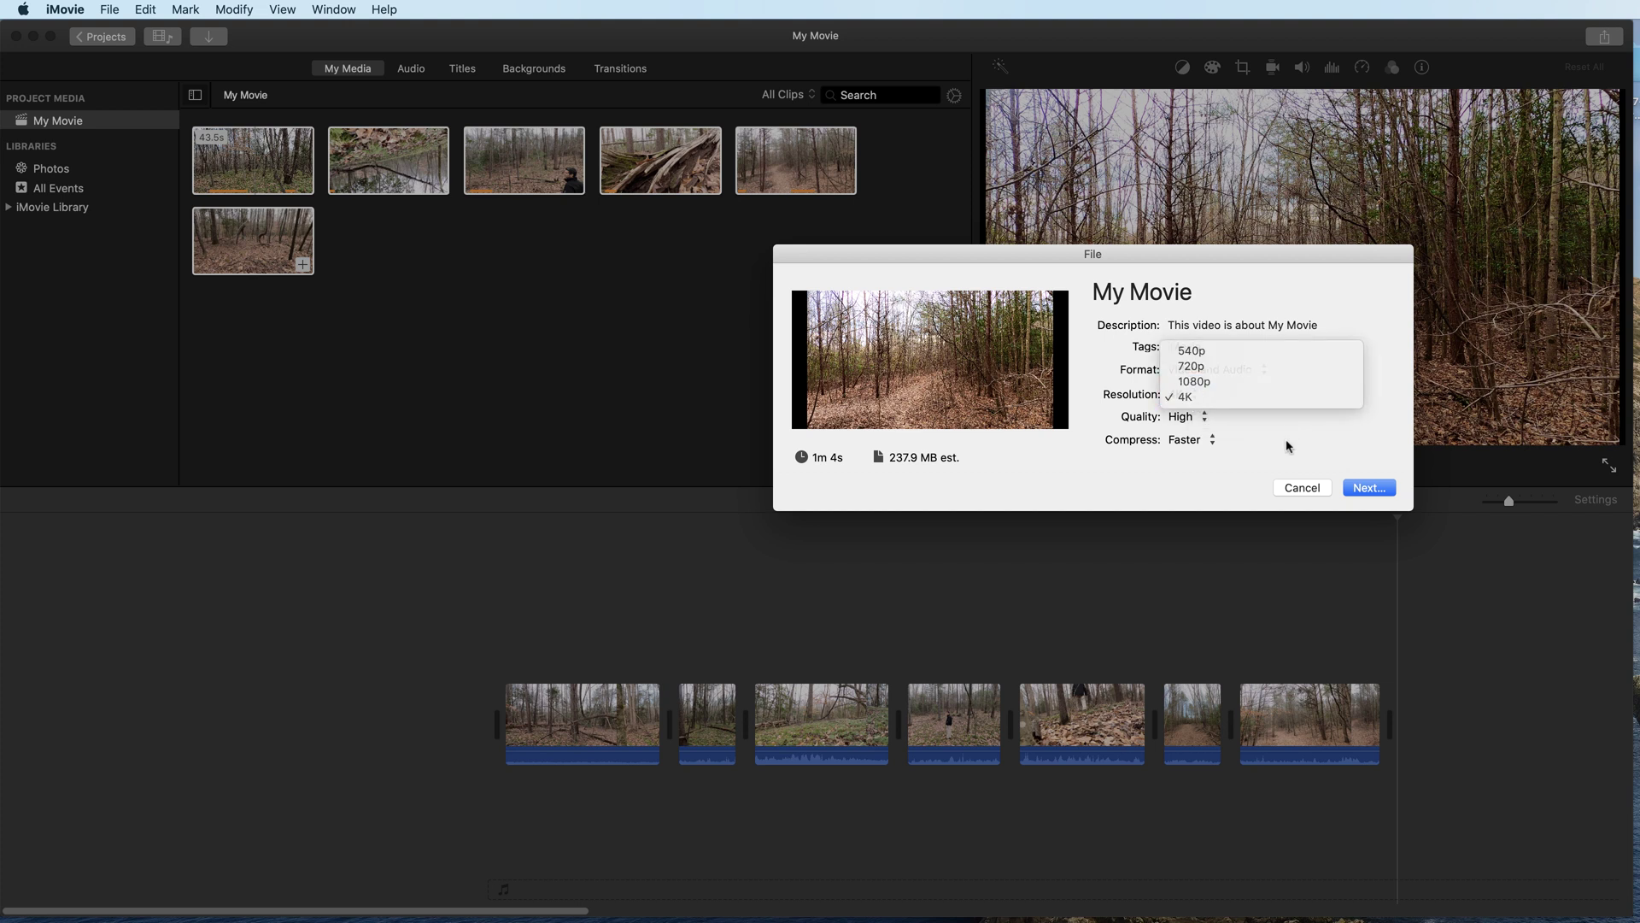
left_click(1289, 445)
left_click(1207, 418)
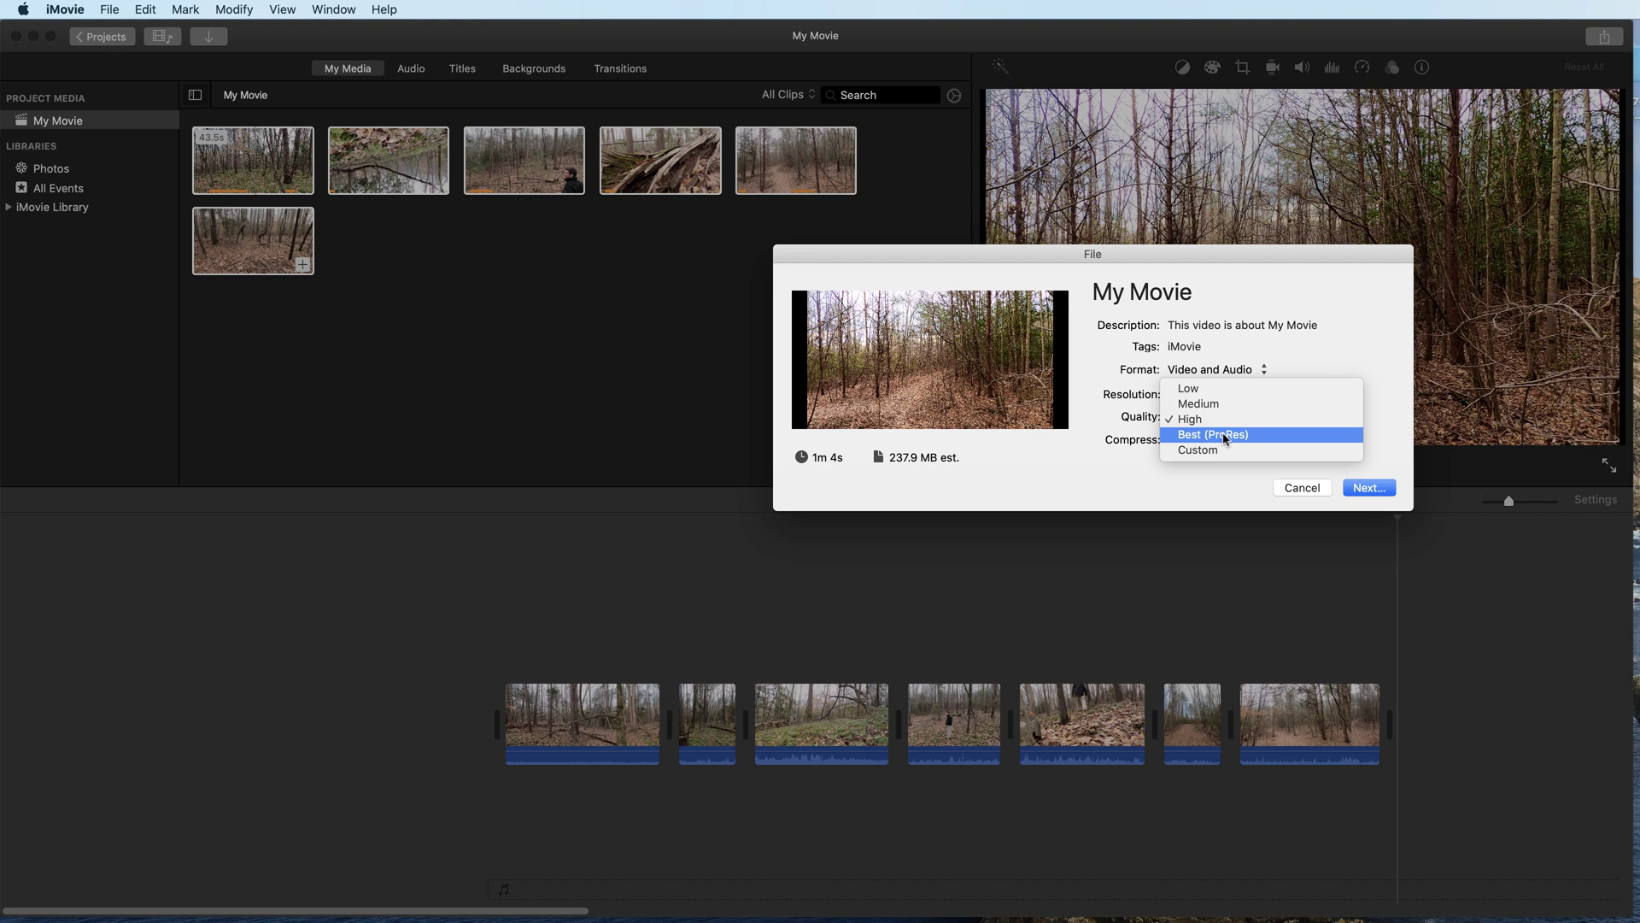
left_click(1188, 420)
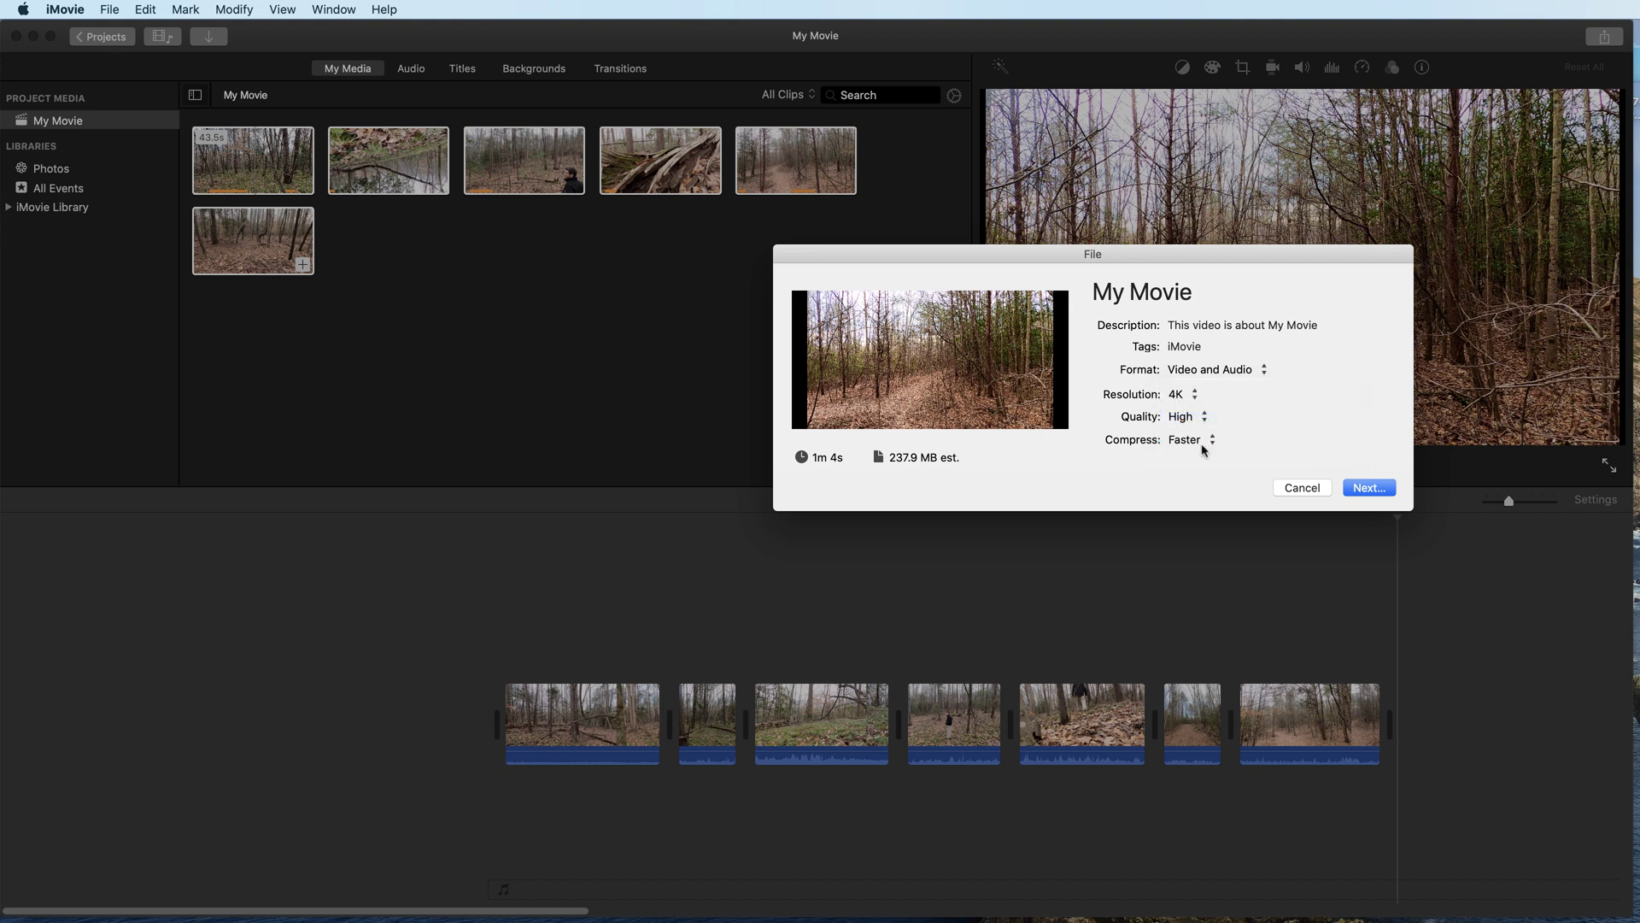
Set the export compression to Better Quality and continue to the save settings.
left_click(1213, 439)
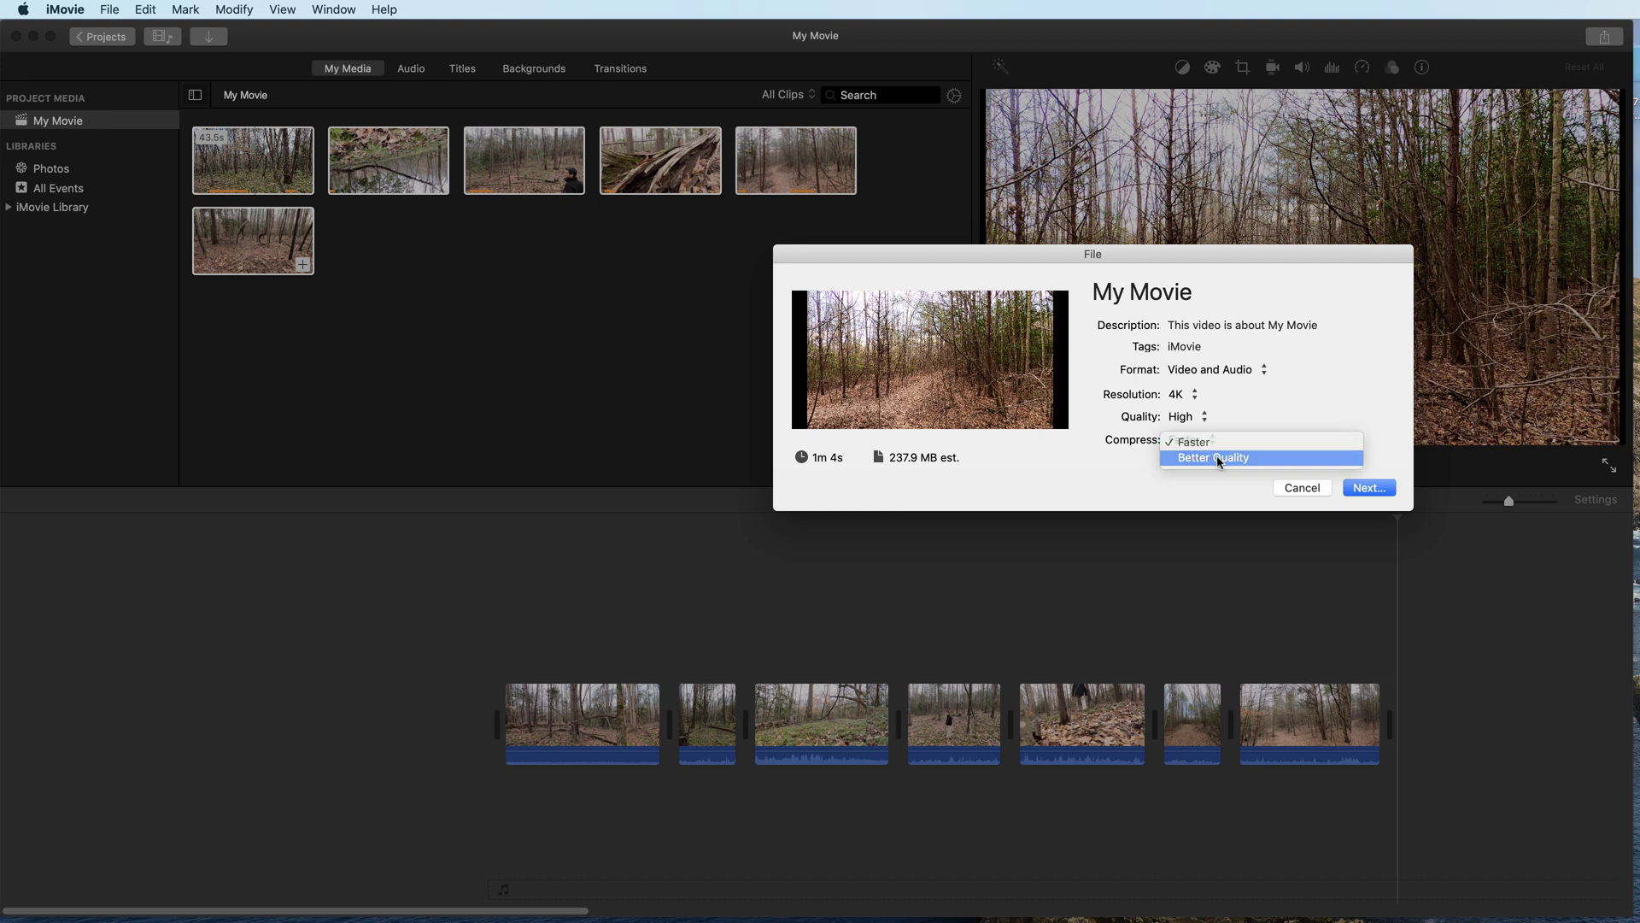
left_click(1219, 456)
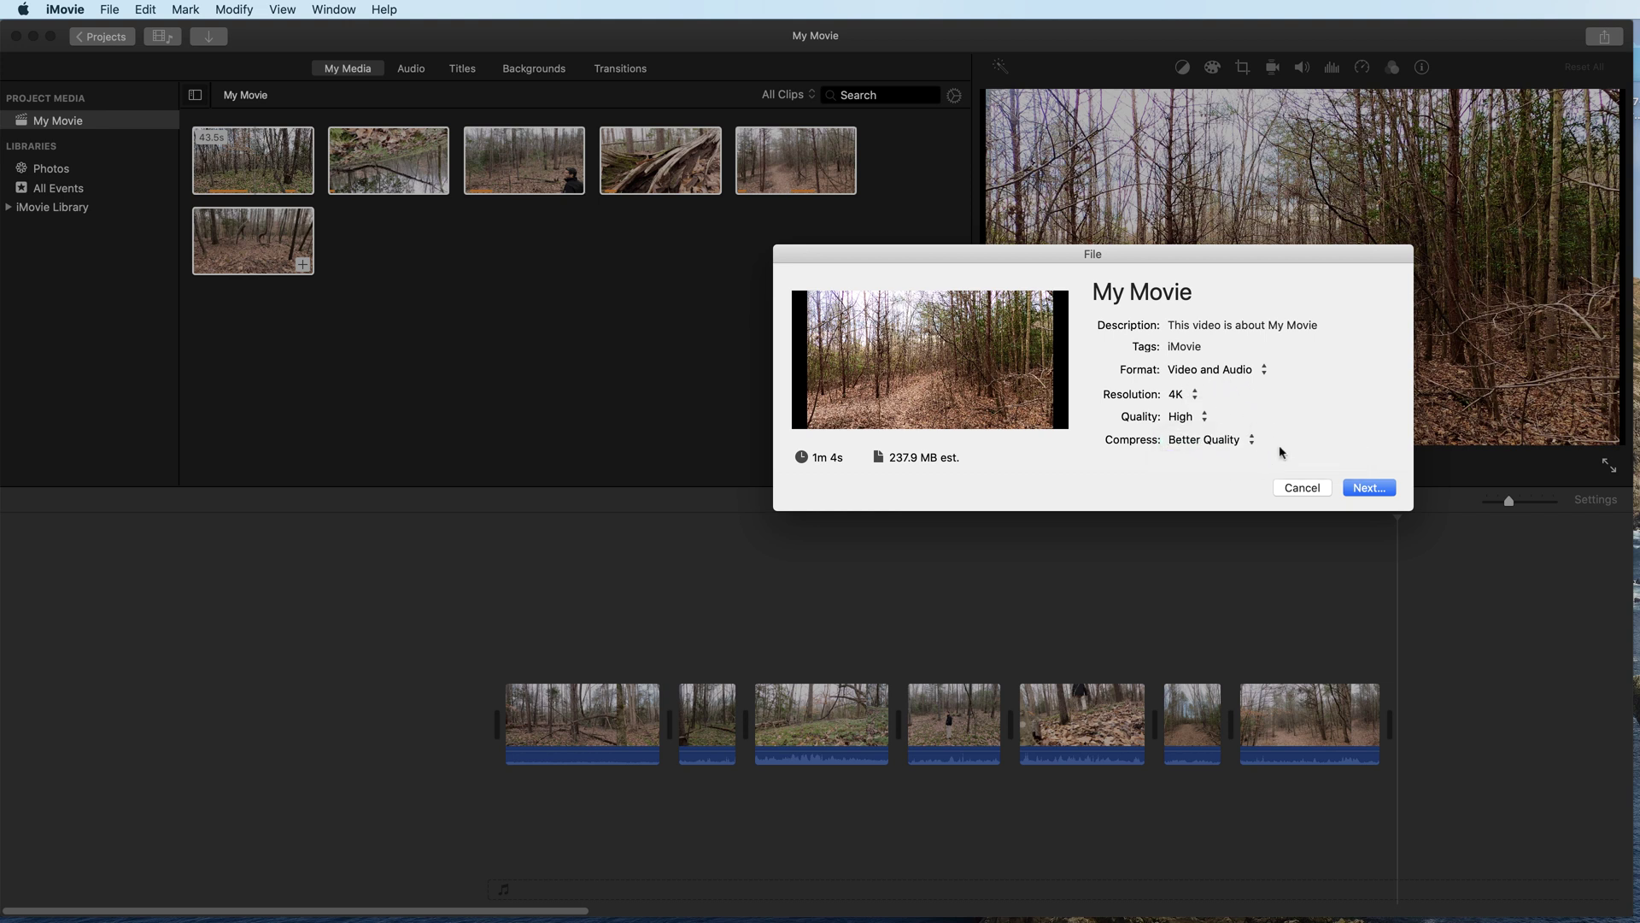
left_click(1367, 488)
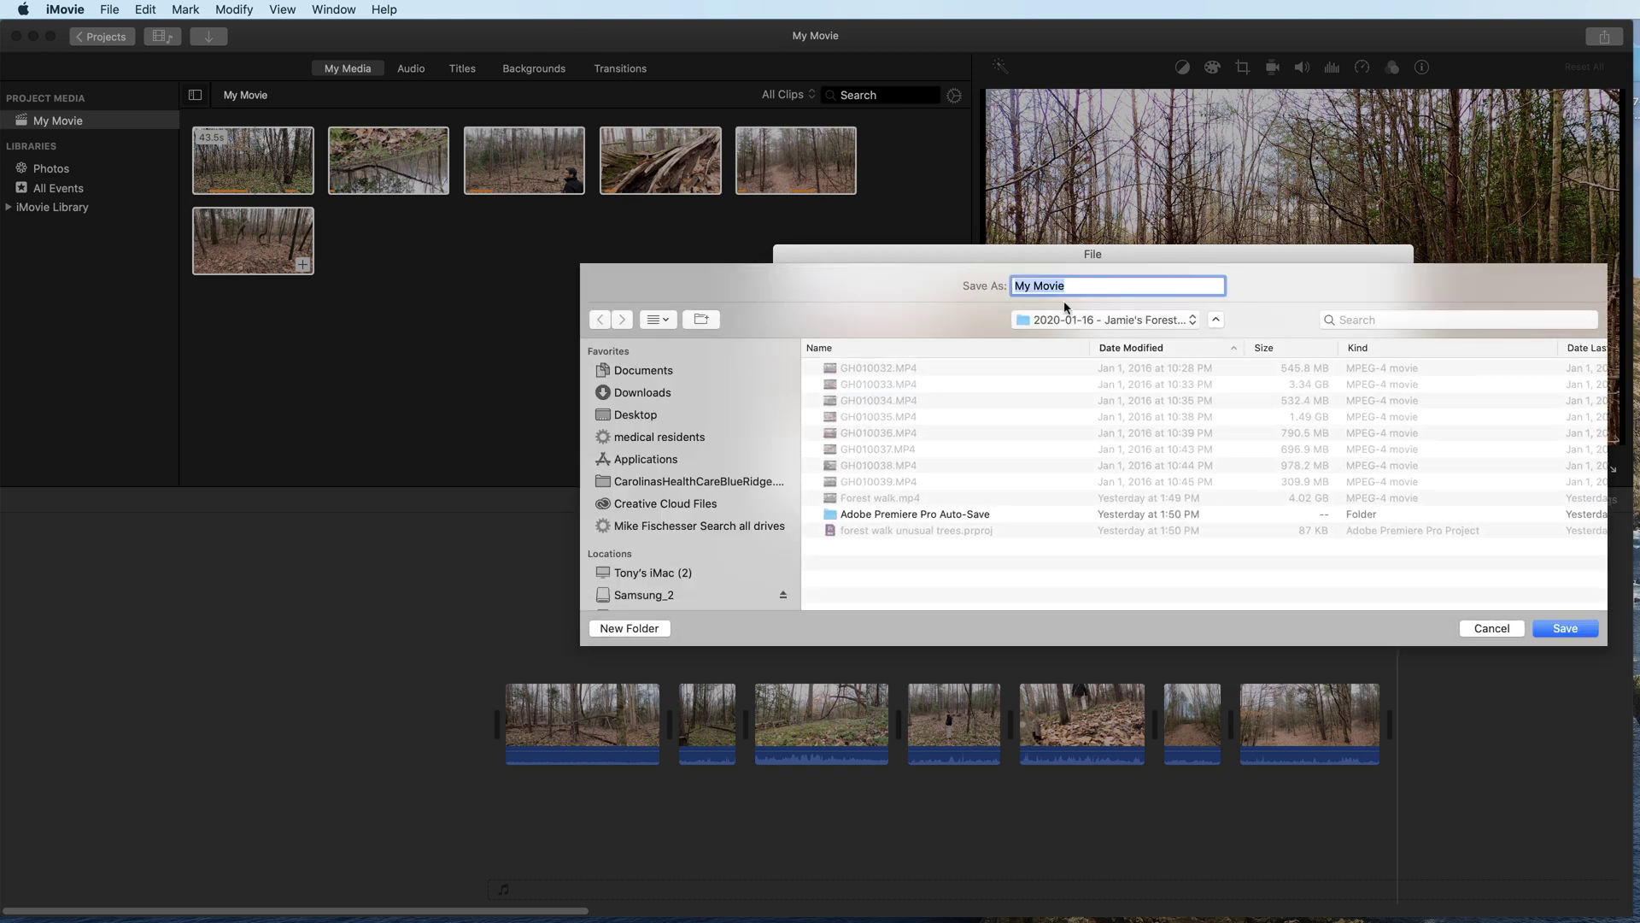
Browse the save locations, choose the 2020-01-16 forest walk folder and export the movie as My Movie Test.
left_click(1194, 319)
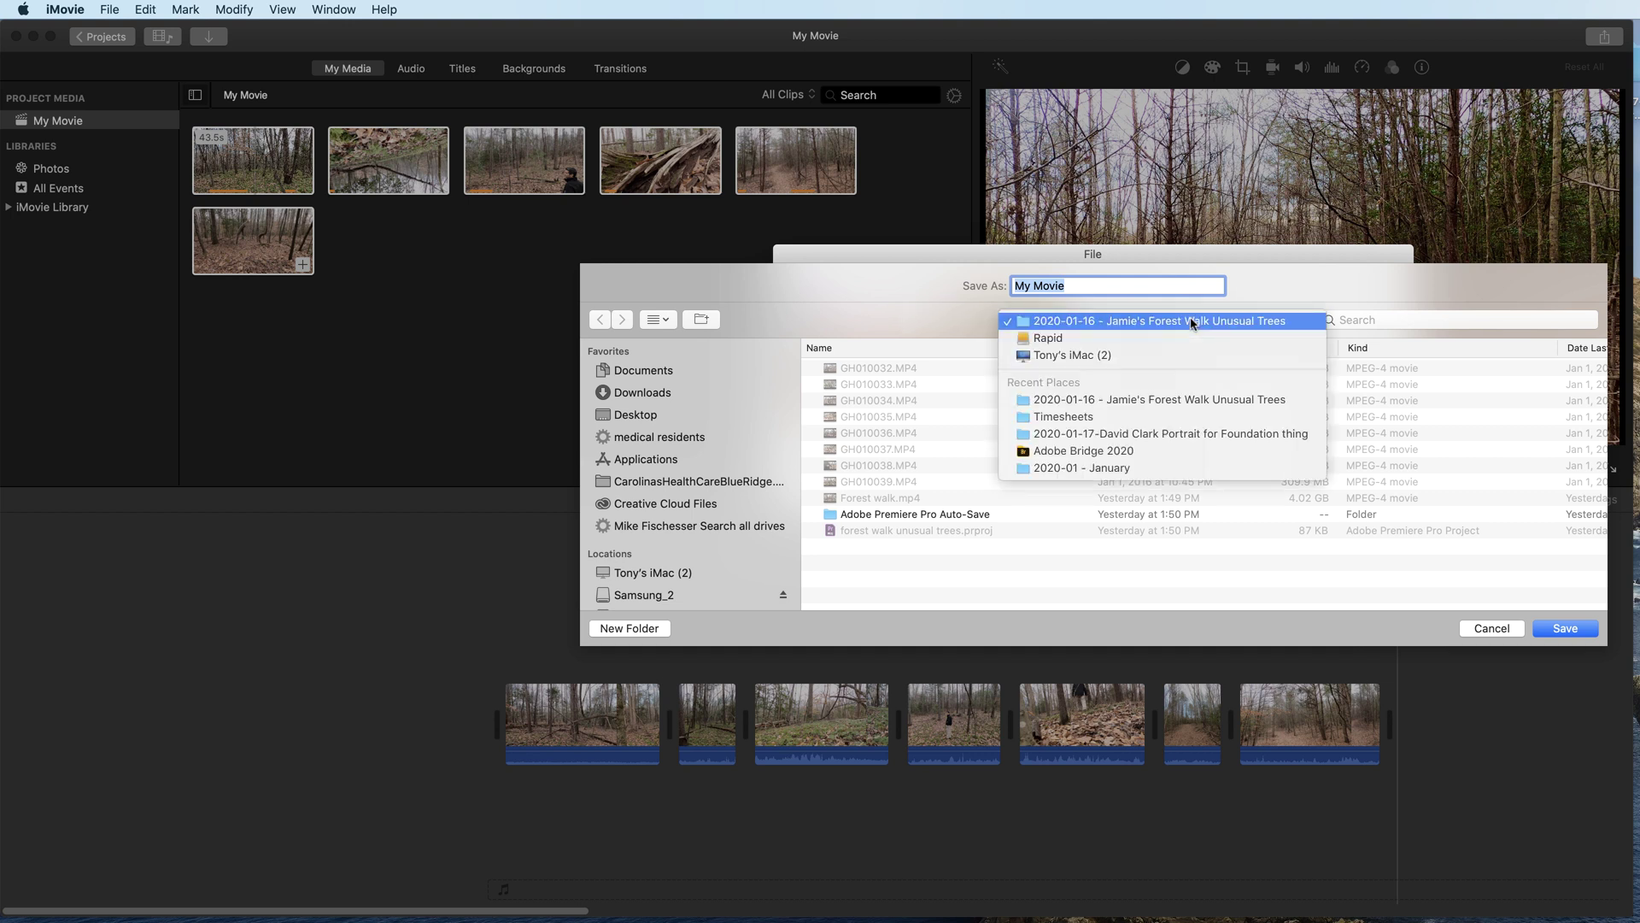
left_click(1081, 337)
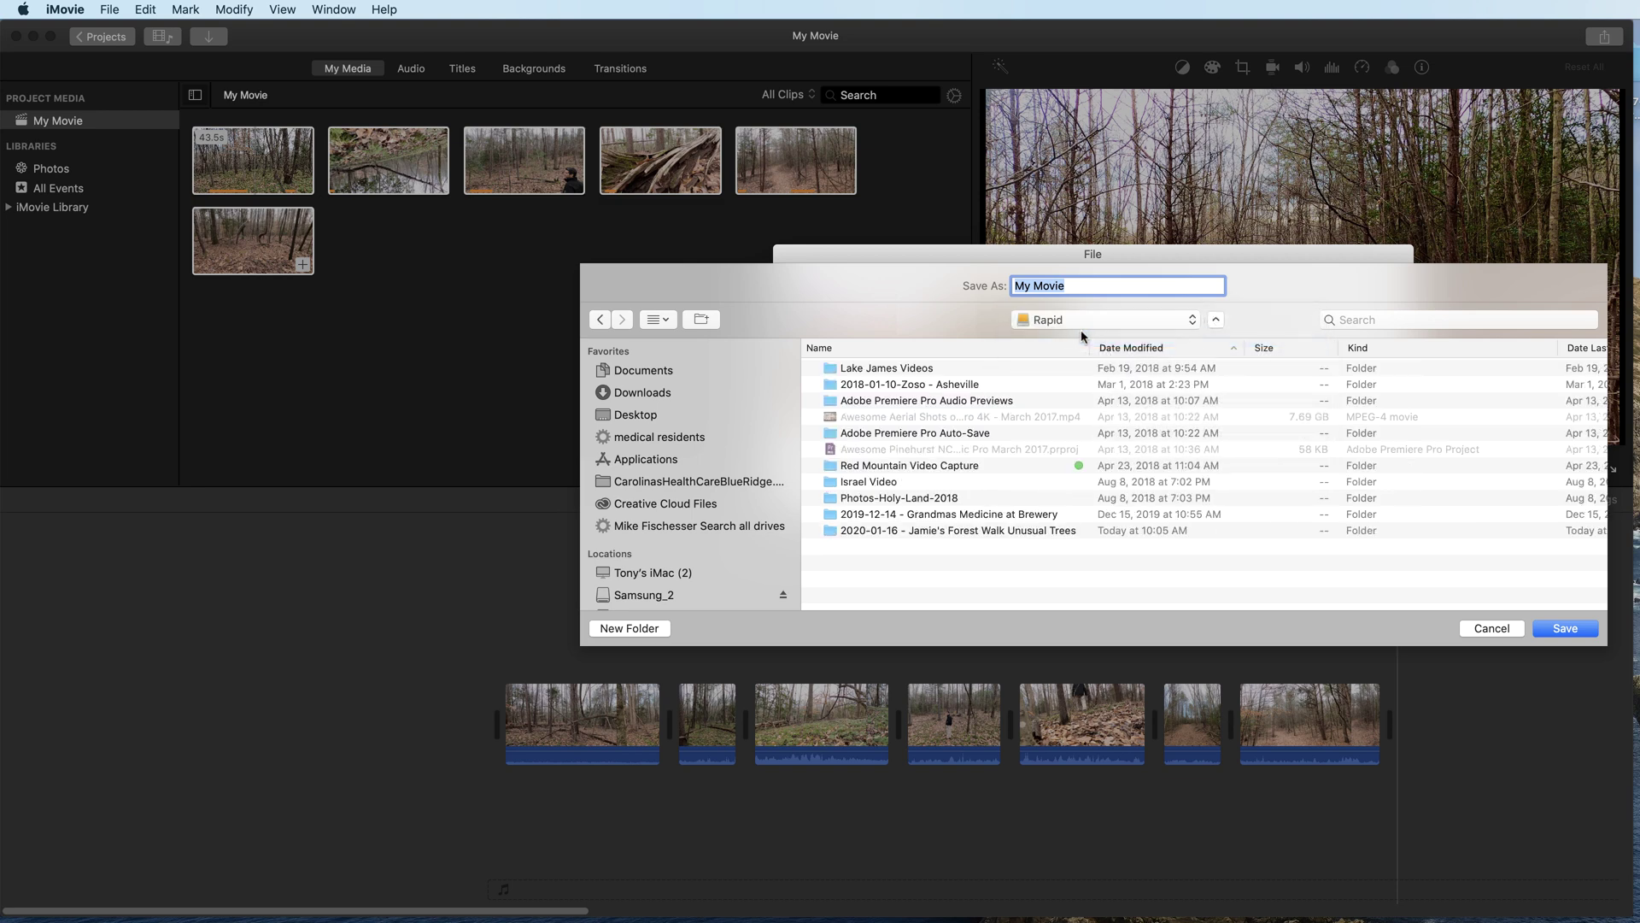
left_click(642, 372)
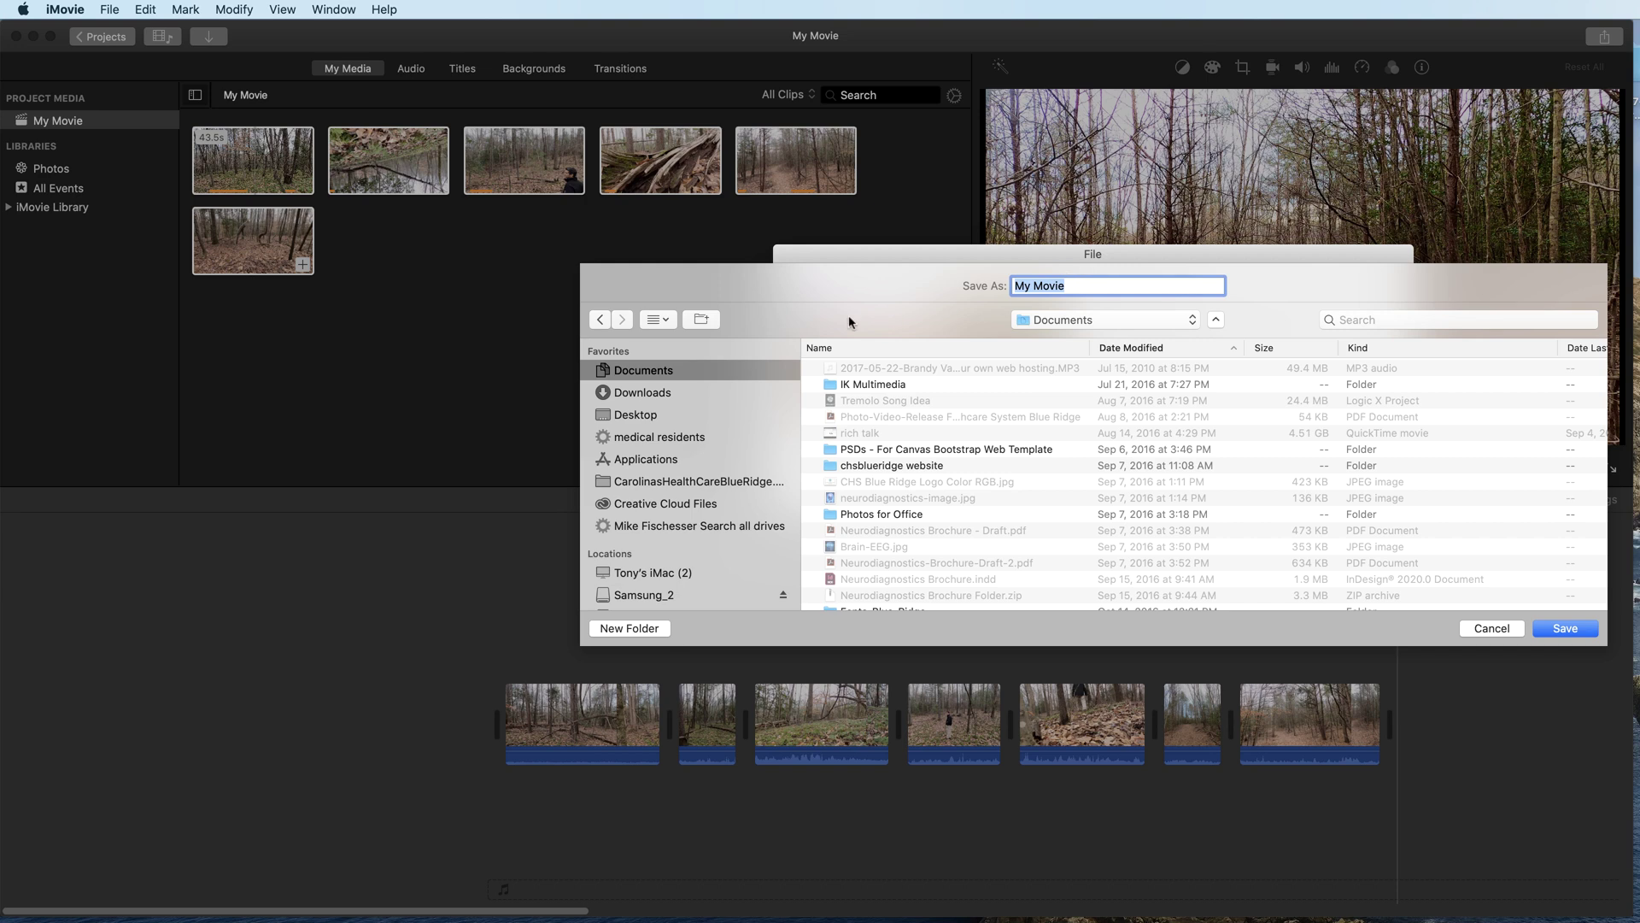
left_click(1173, 326)
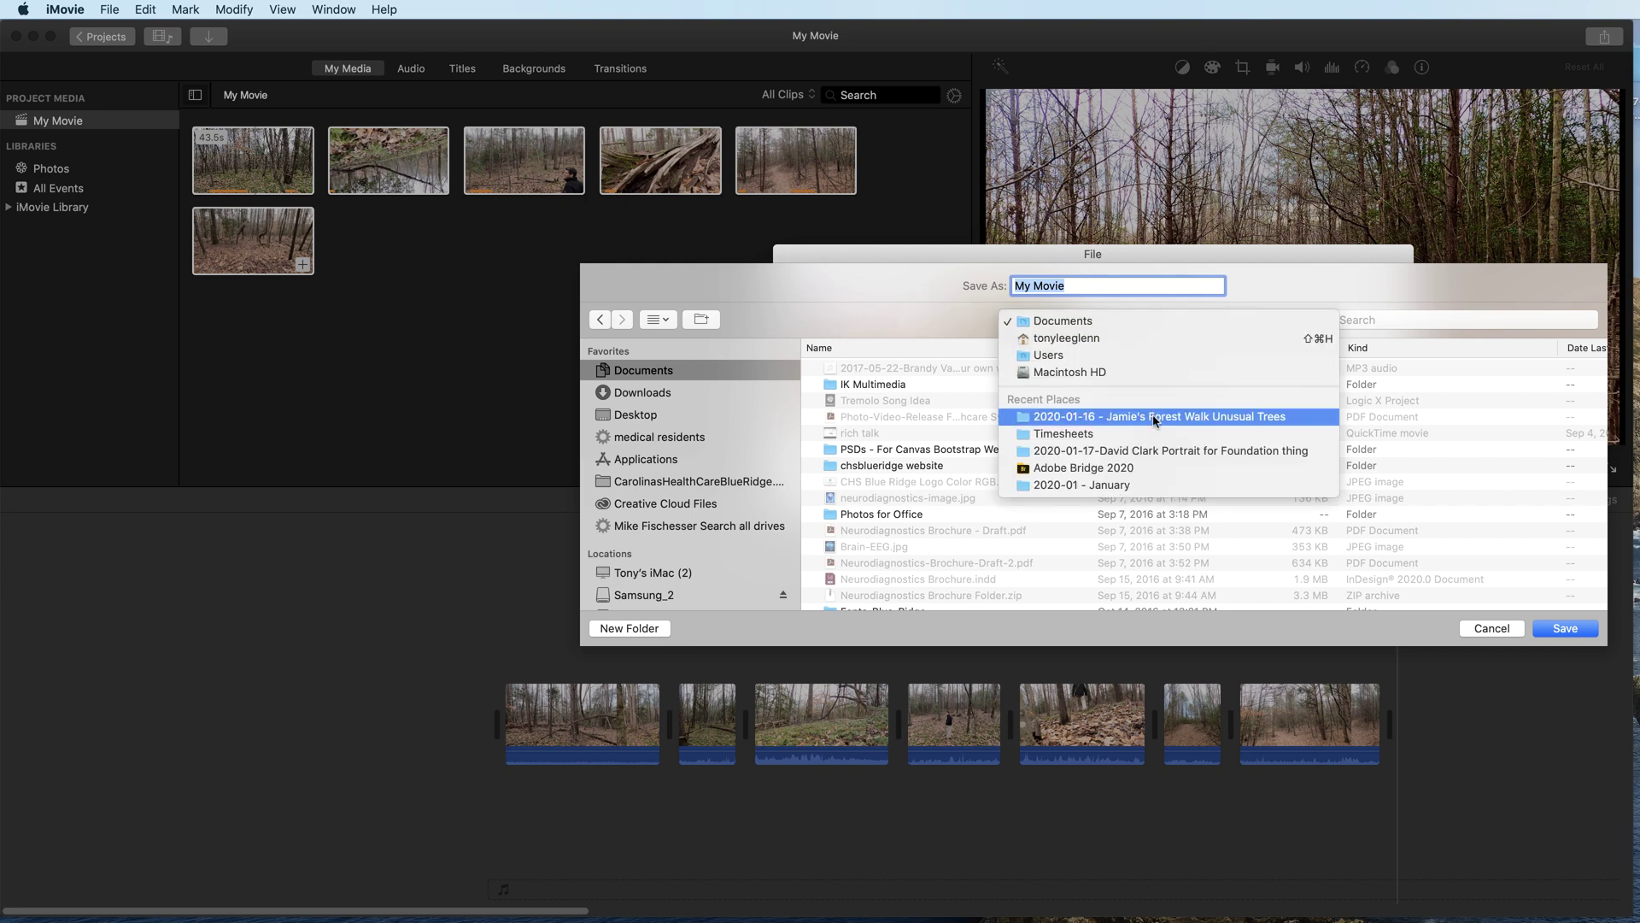
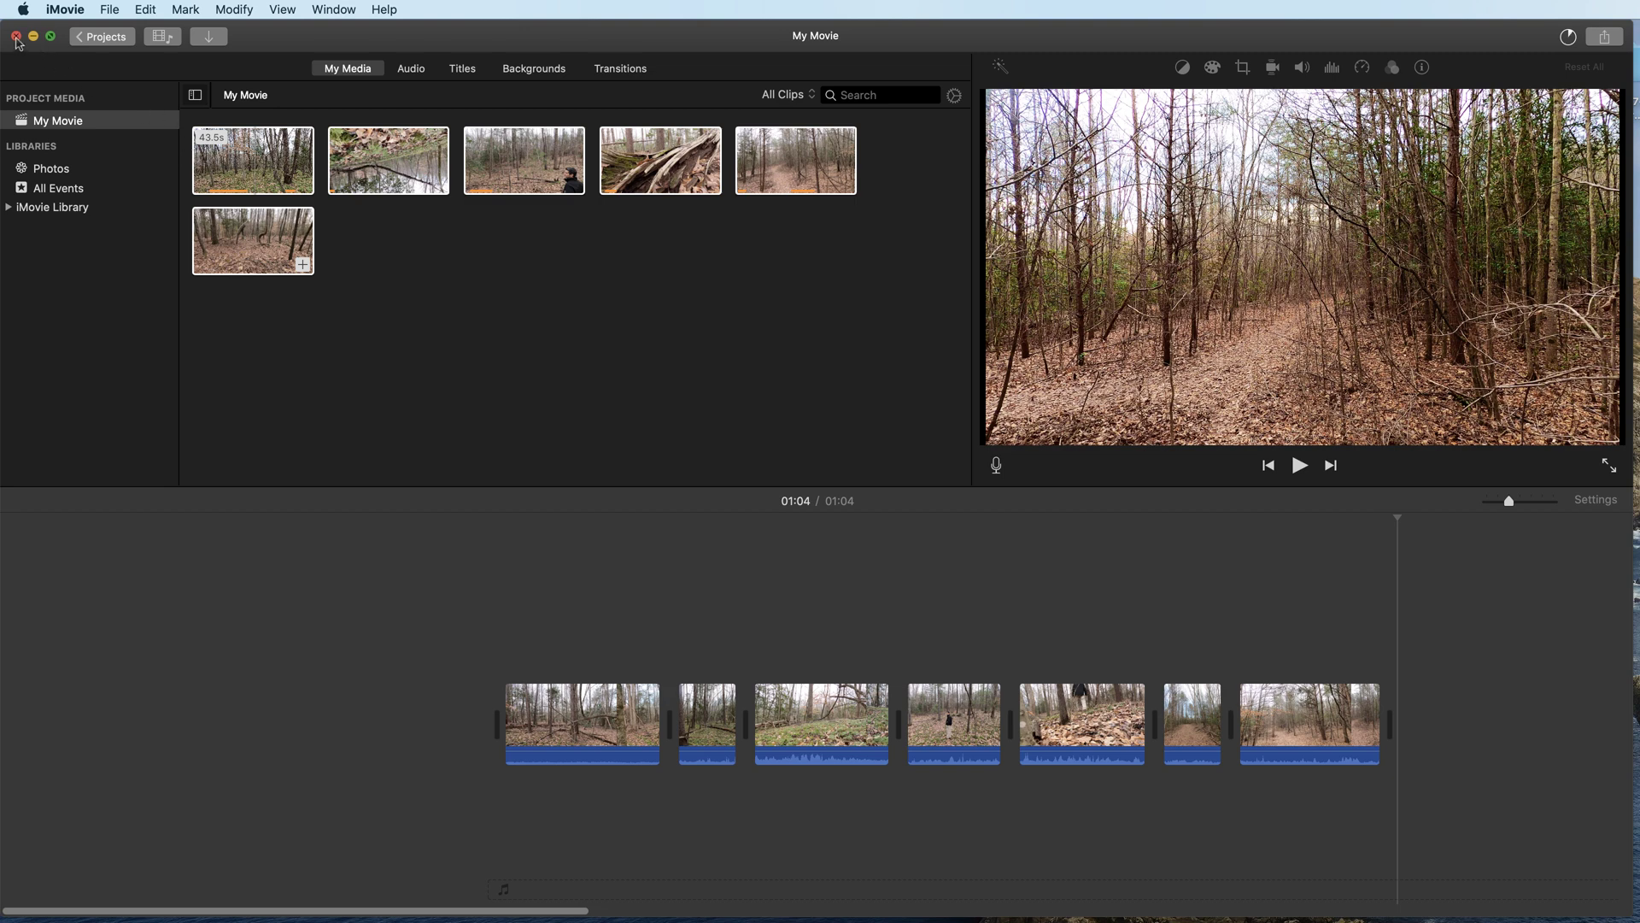
Switch to Finder, expand the 2020-01-16 forest walk folder on the Rapid drive and enlarge the window.
left_click(65, 9)
left_click(94, 203)
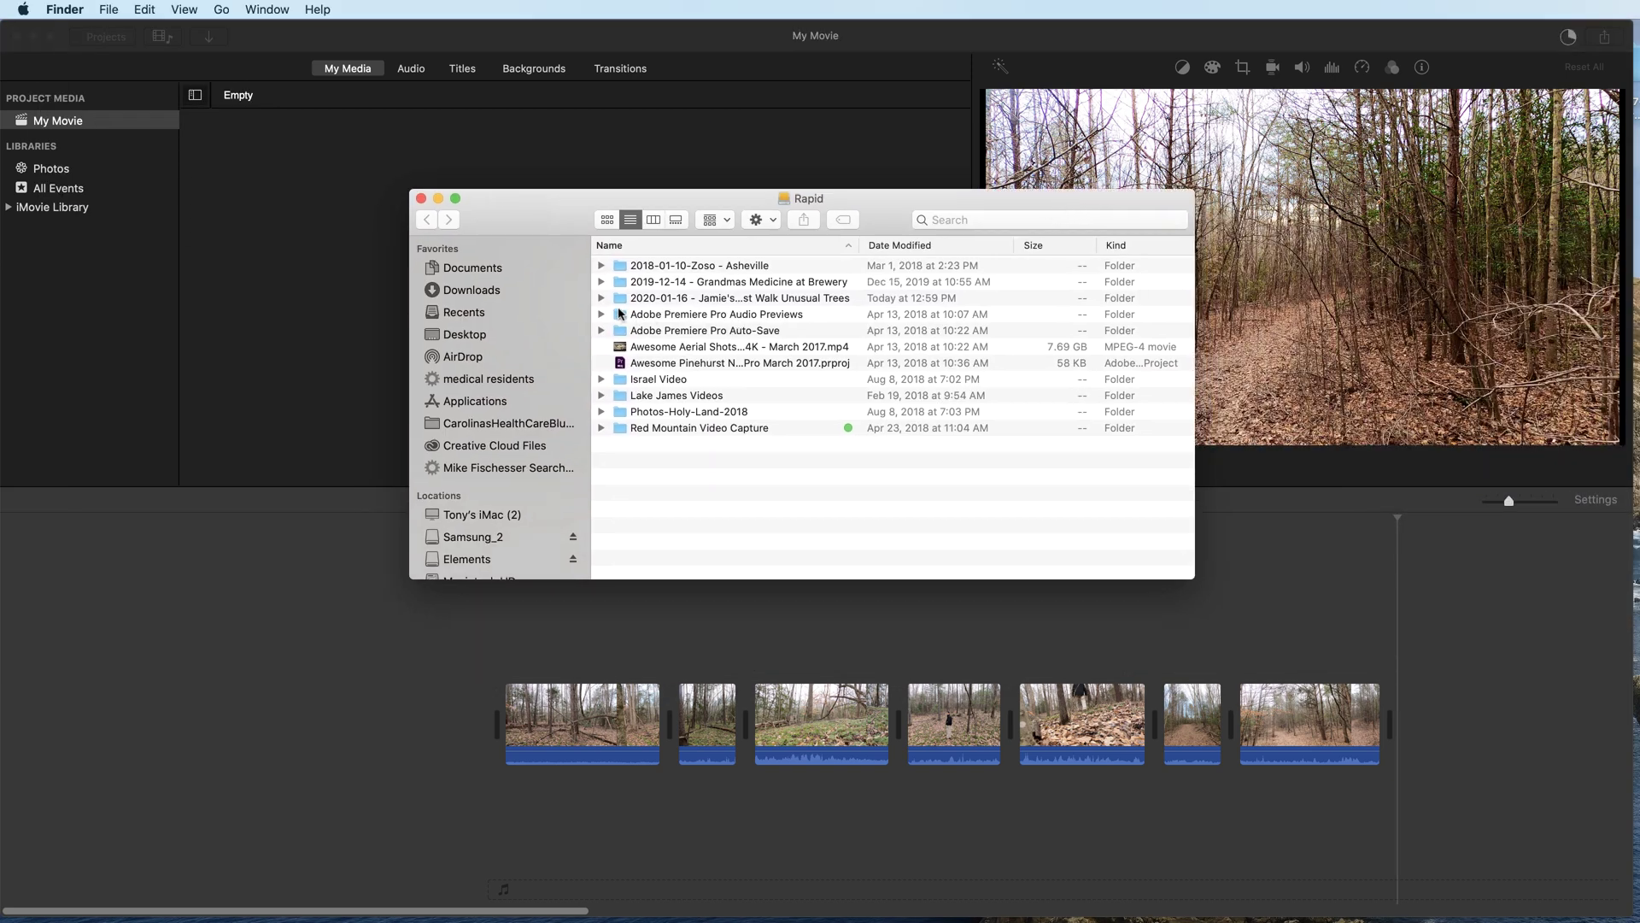
left_click(601, 298)
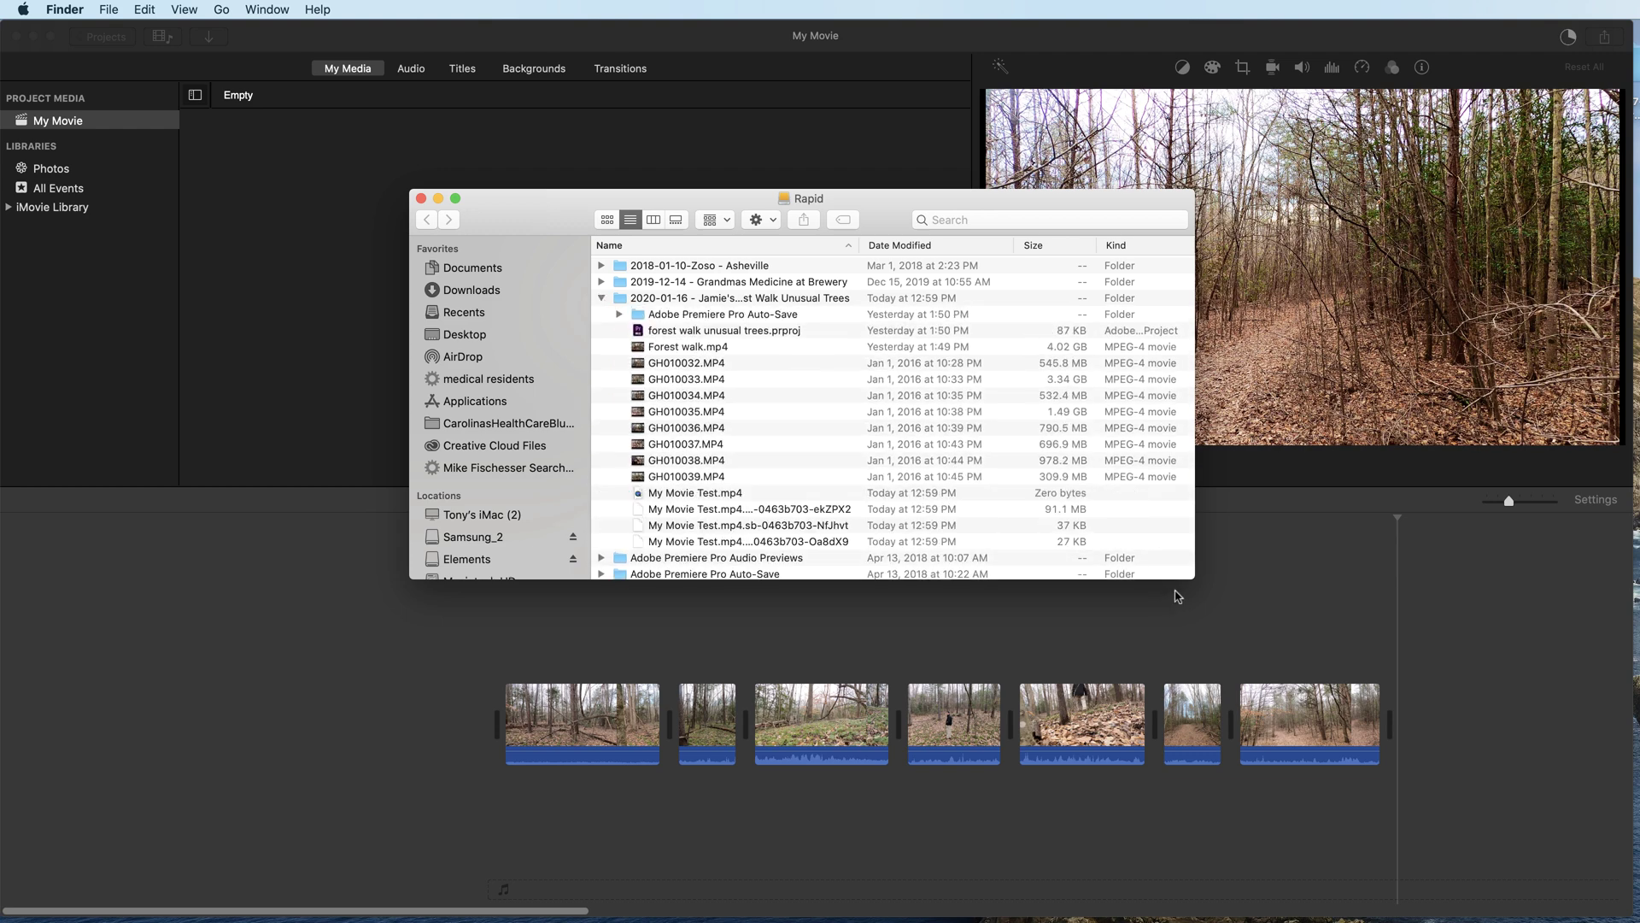
left_click_drag(1189, 581, 1399, 629)
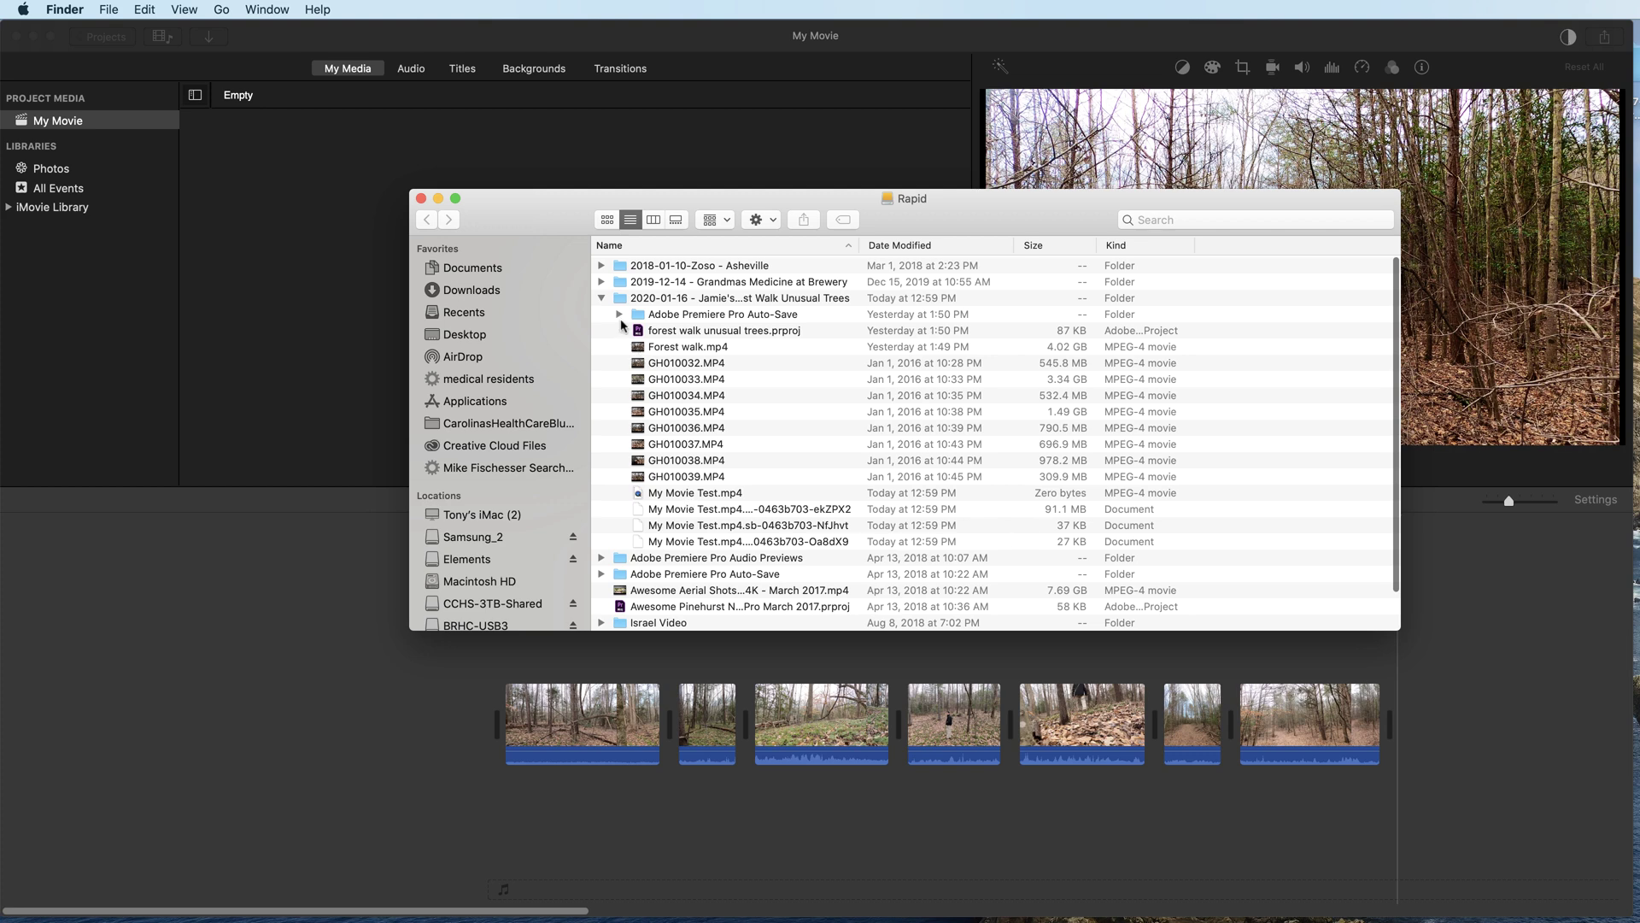
Collapse and re-expand the forest walk folder to check the progress of the My Movie Test export.
left_click(602, 298)
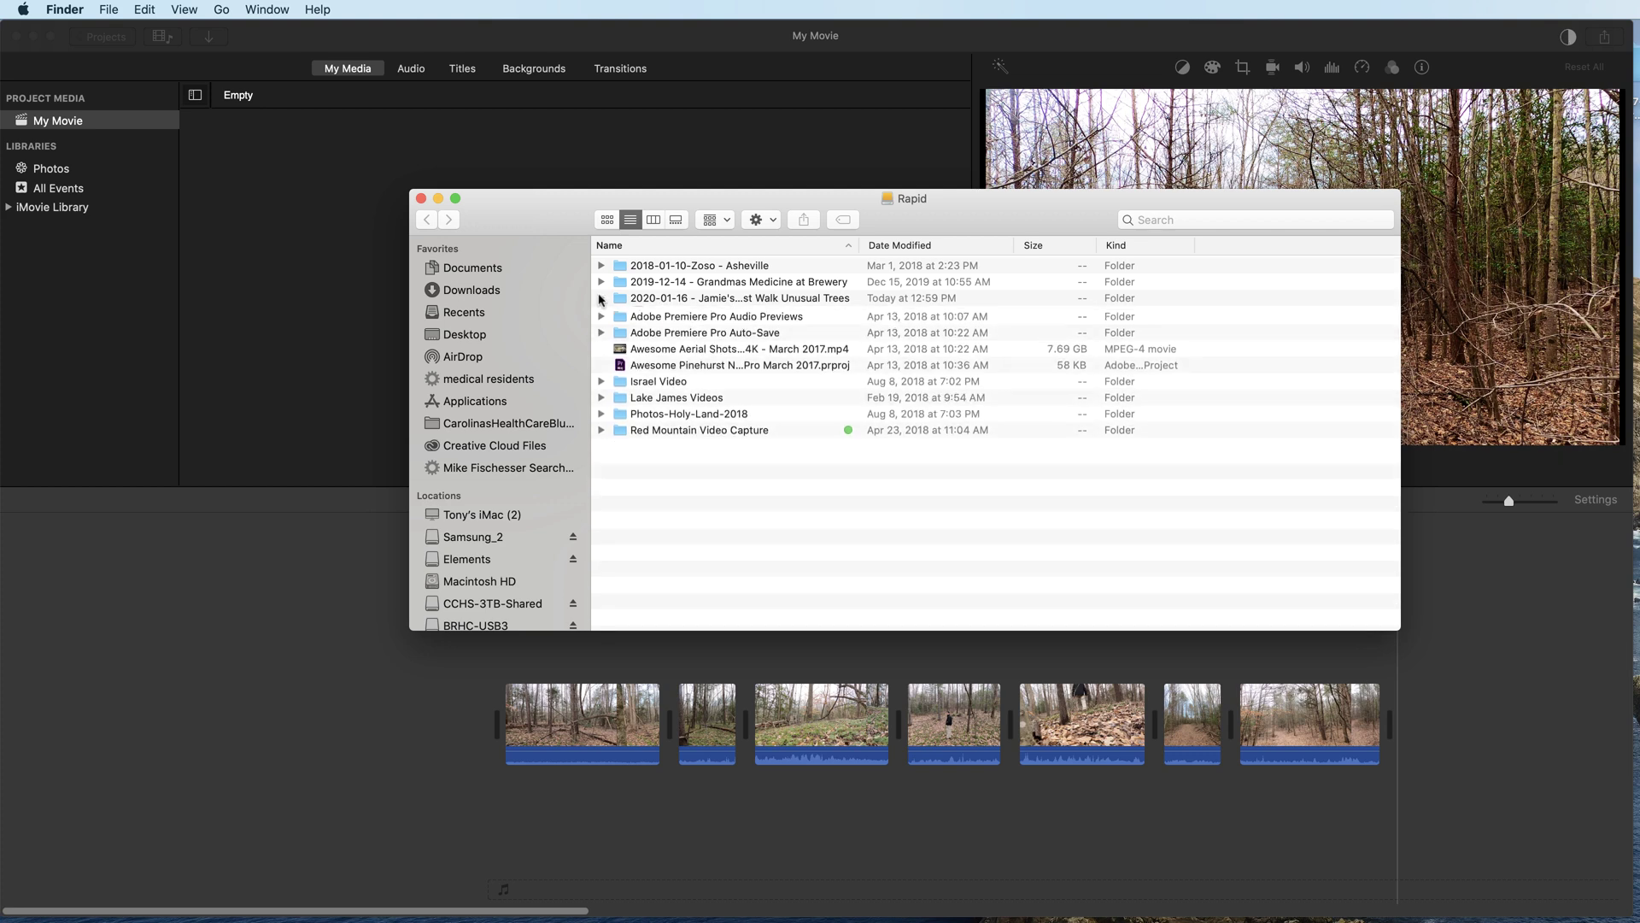
left_click(601, 298)
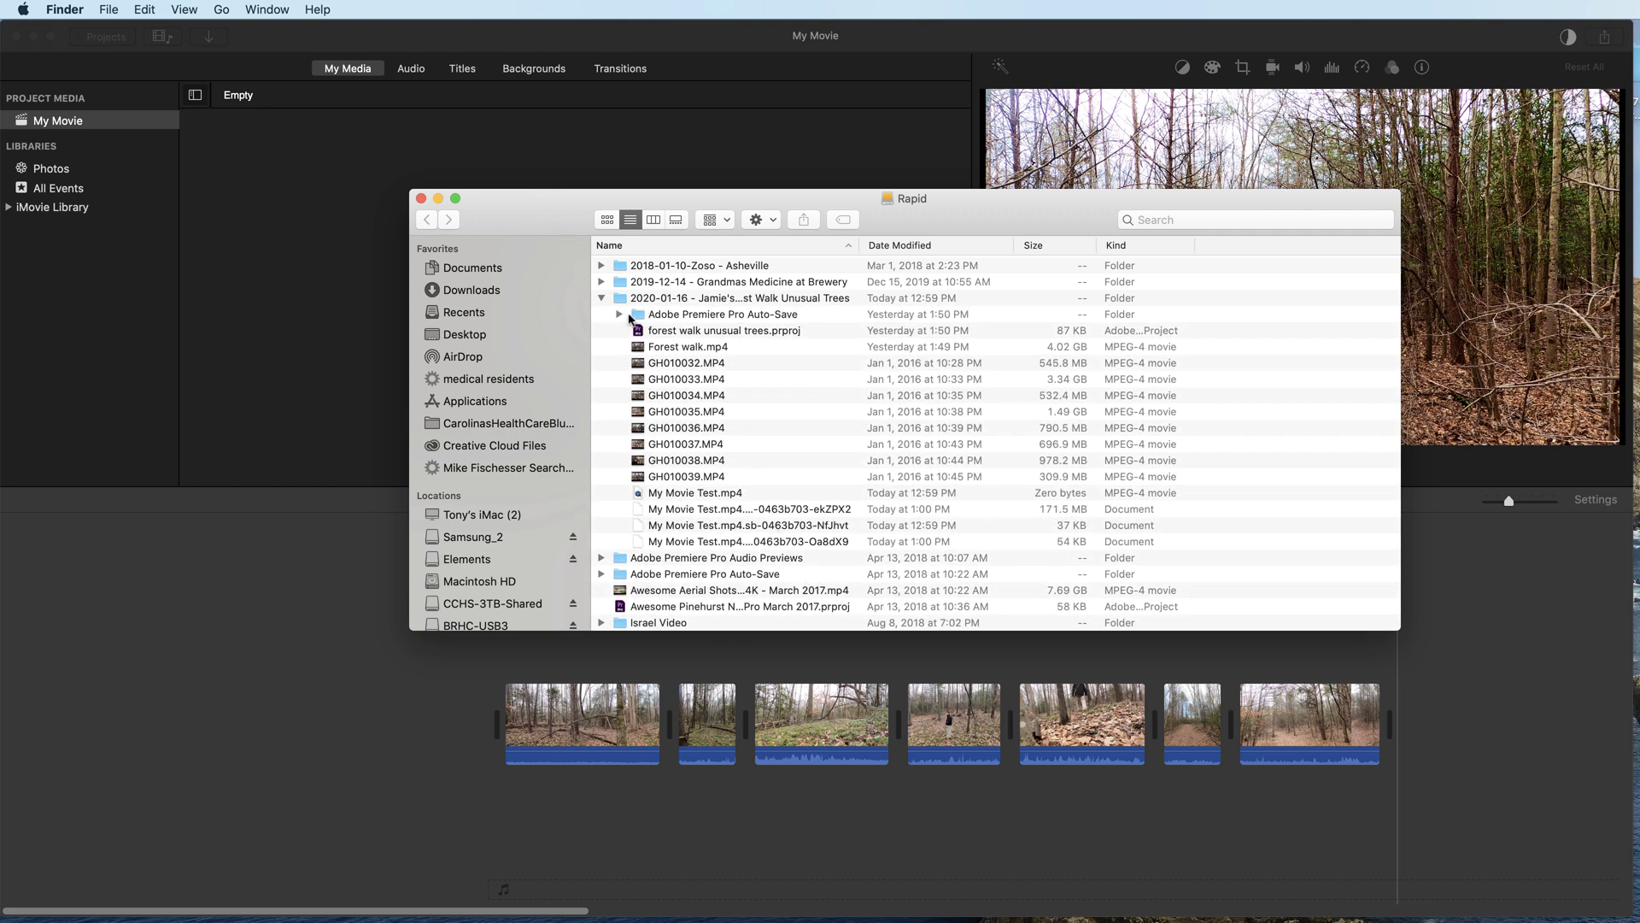
left_click(603, 299)
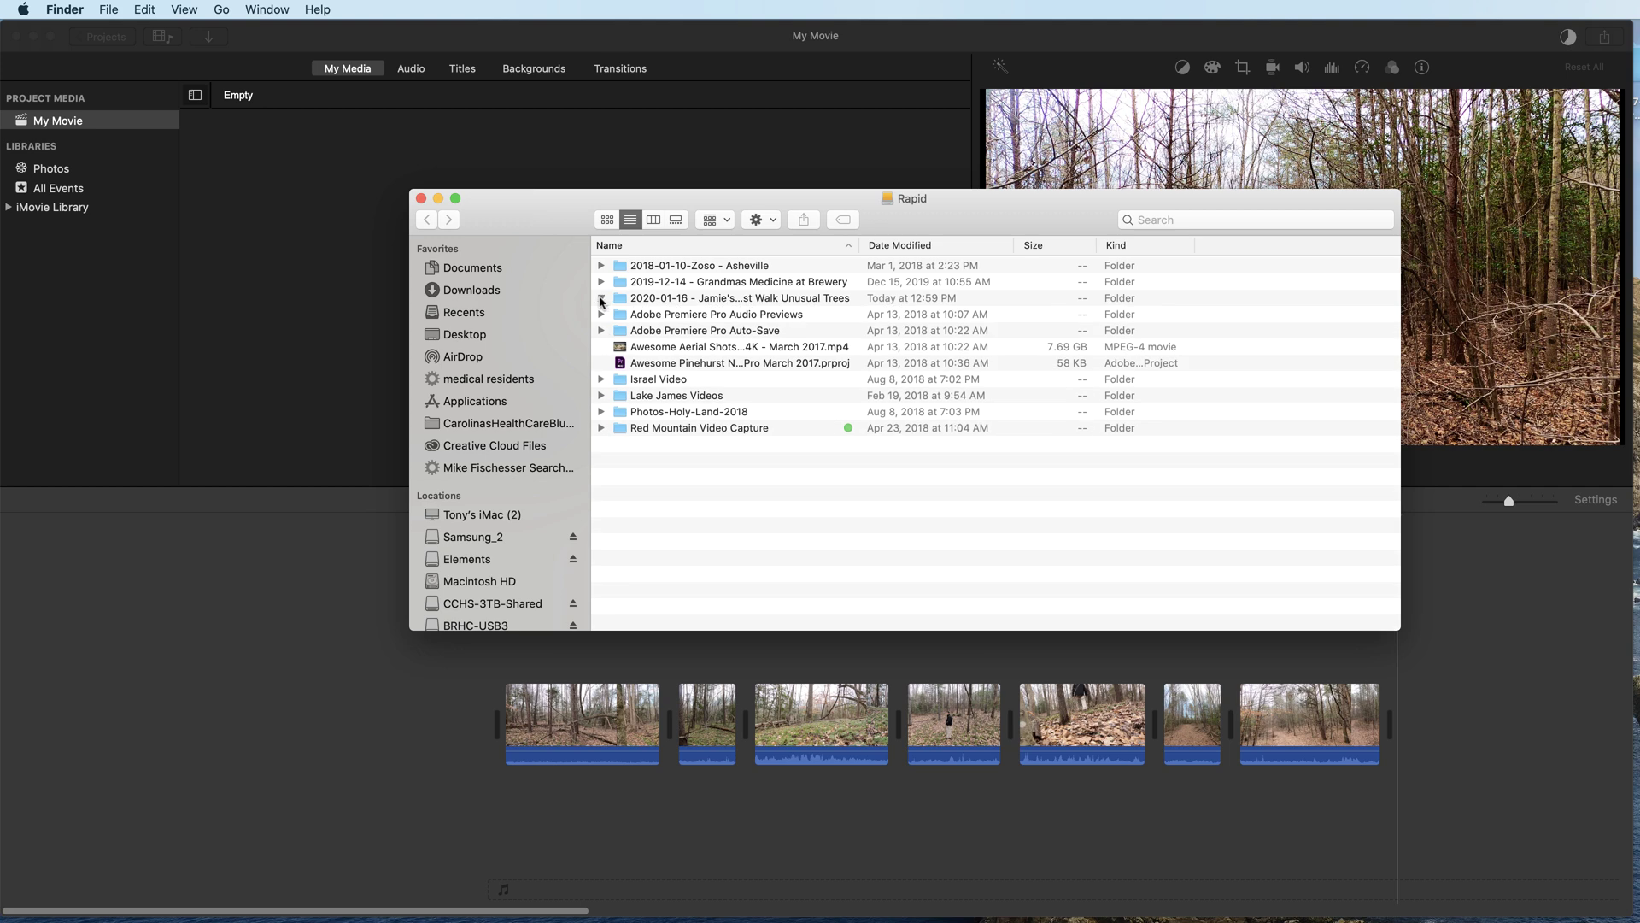
left_click(602, 299)
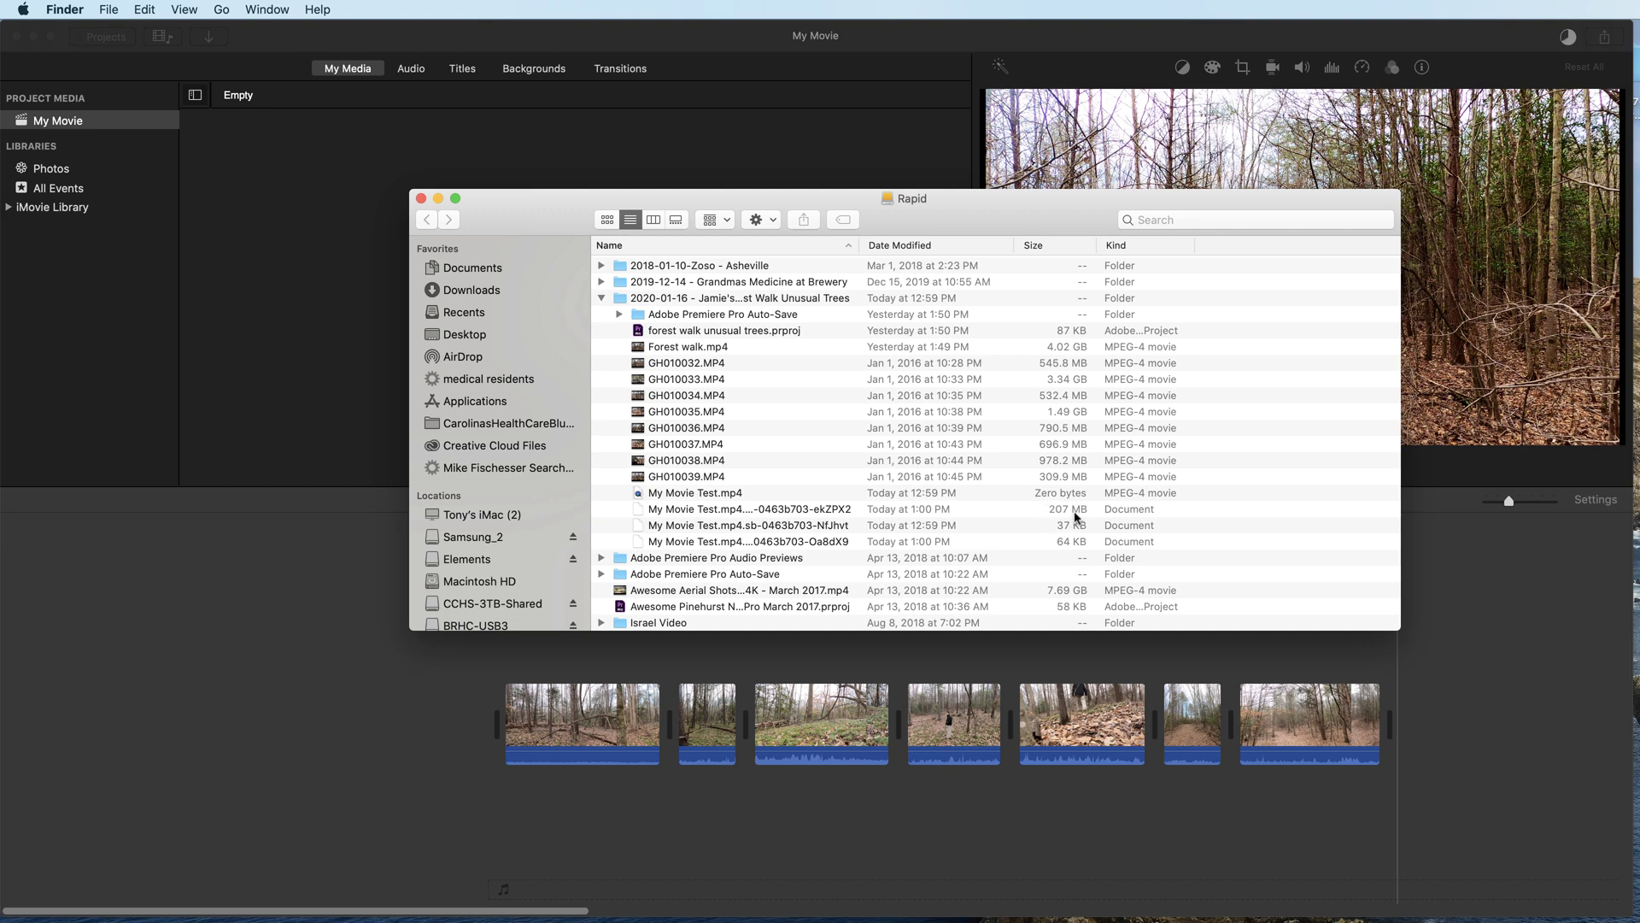
left_click(602, 298)
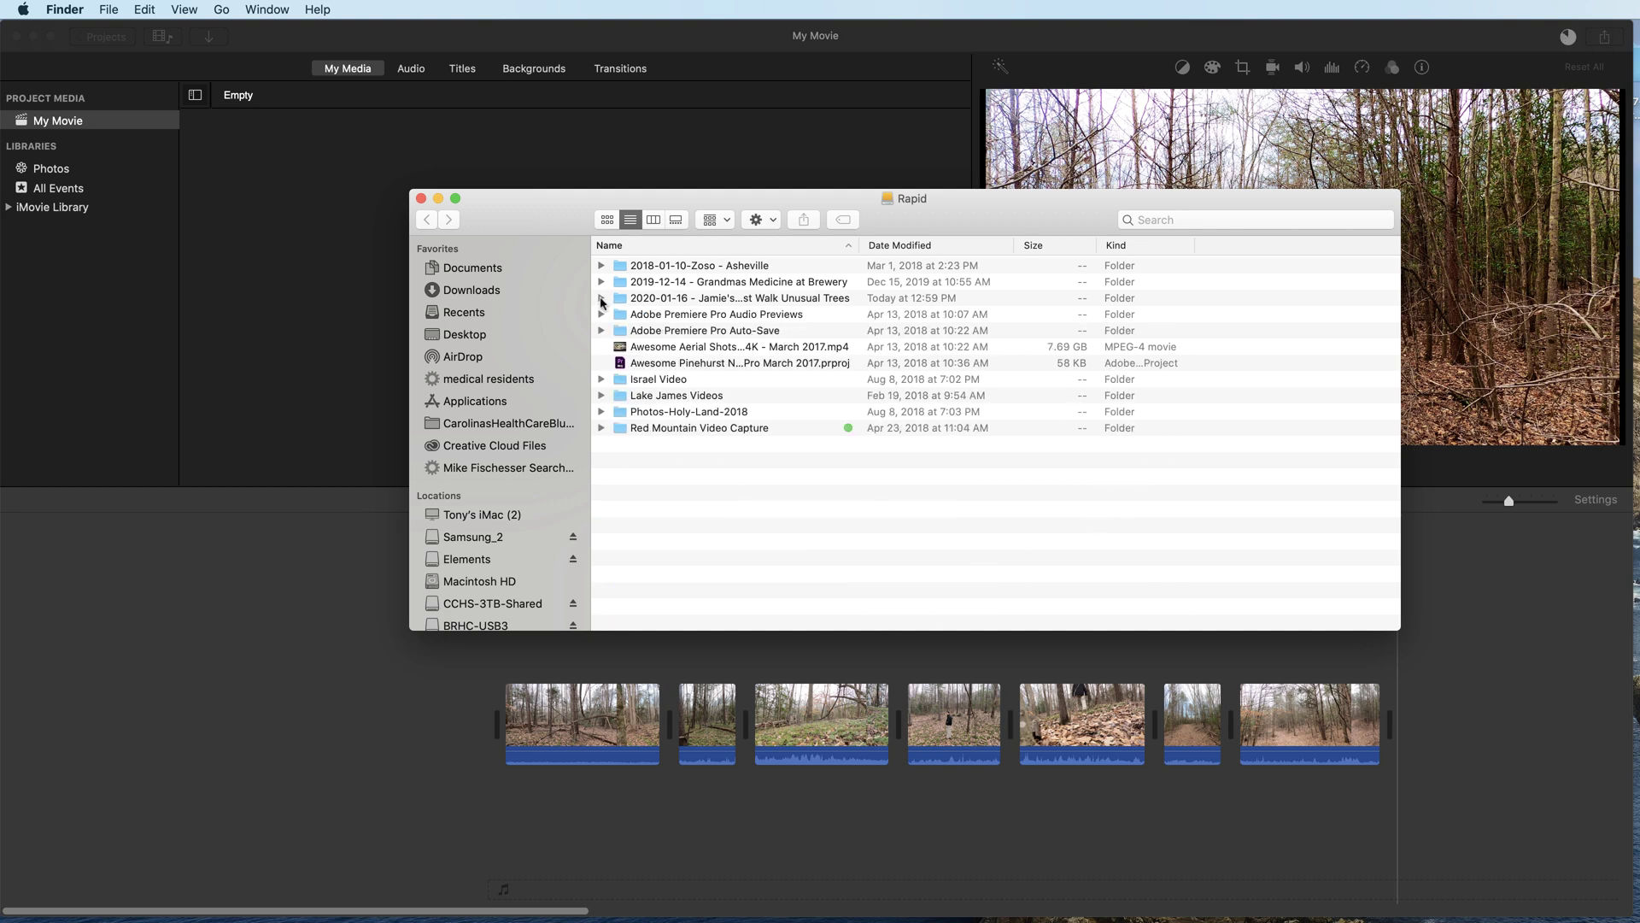
left_click(603, 299)
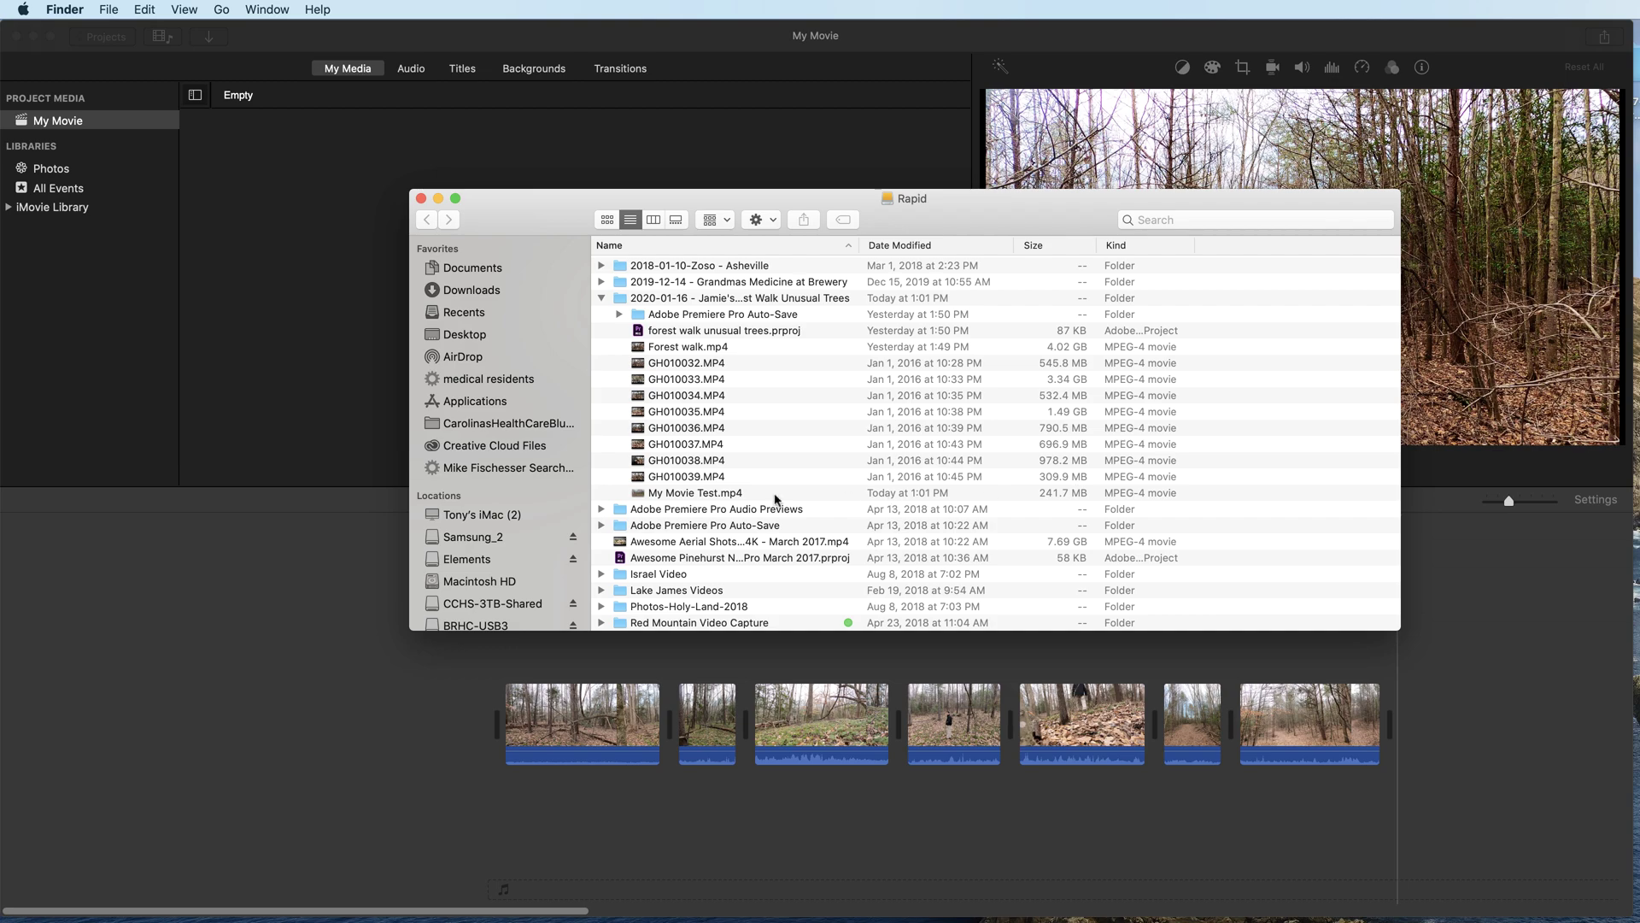
Play the exported My Movie Test.mp4 in QuickTime Player, moving and resizing the window, and close it.
double_click(640, 495)
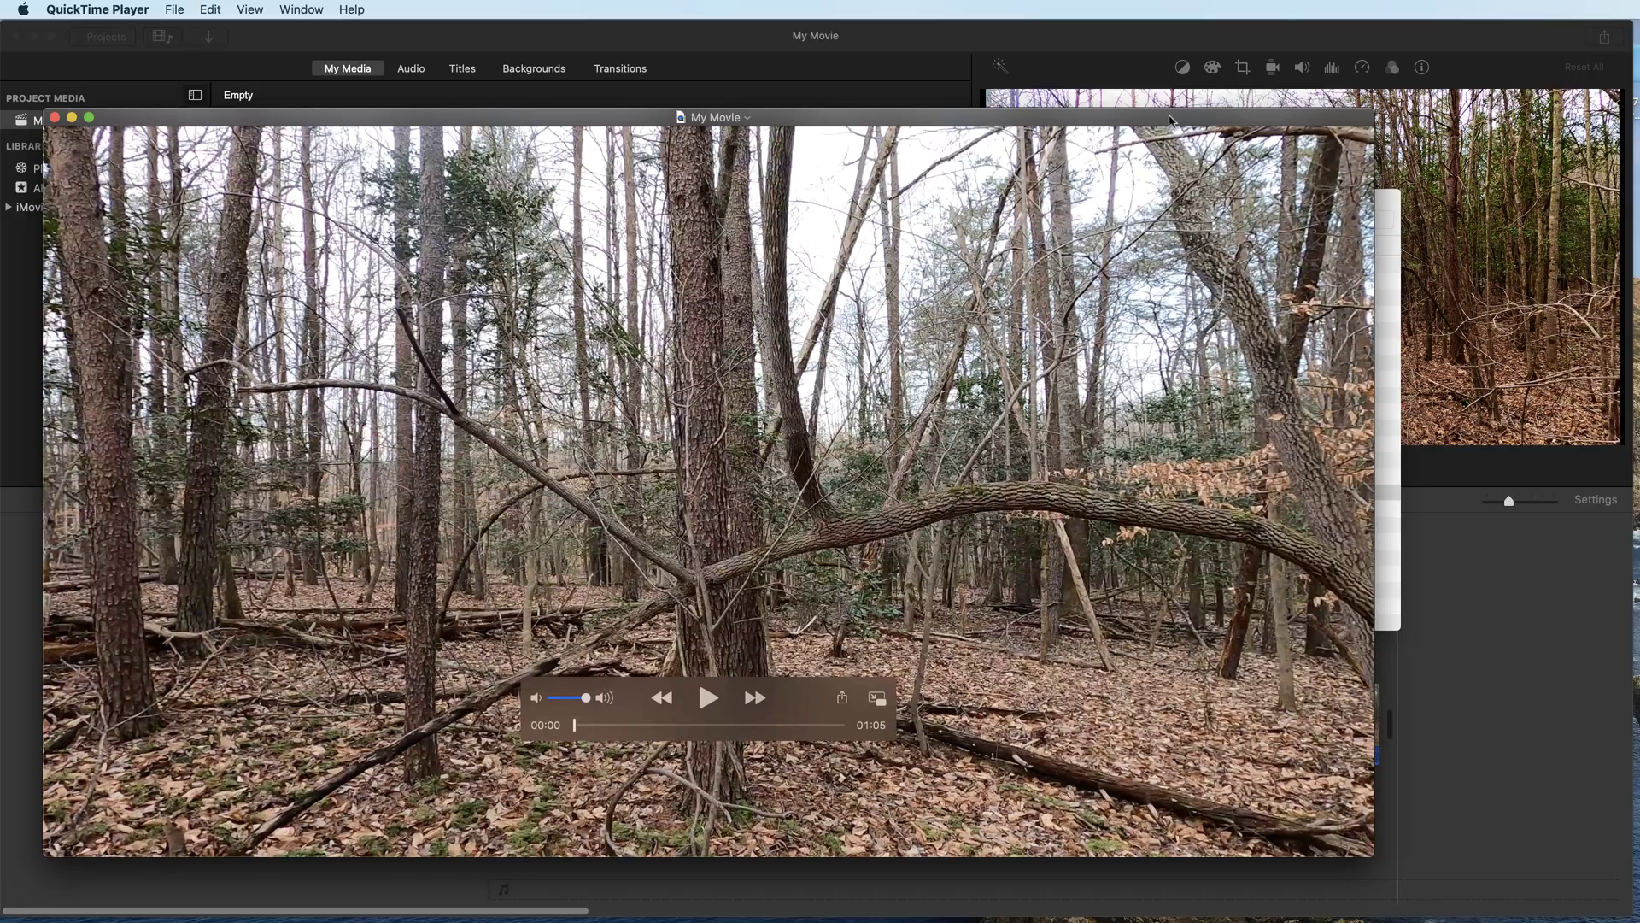
left_click_drag(1170, 120, 1276, 93)
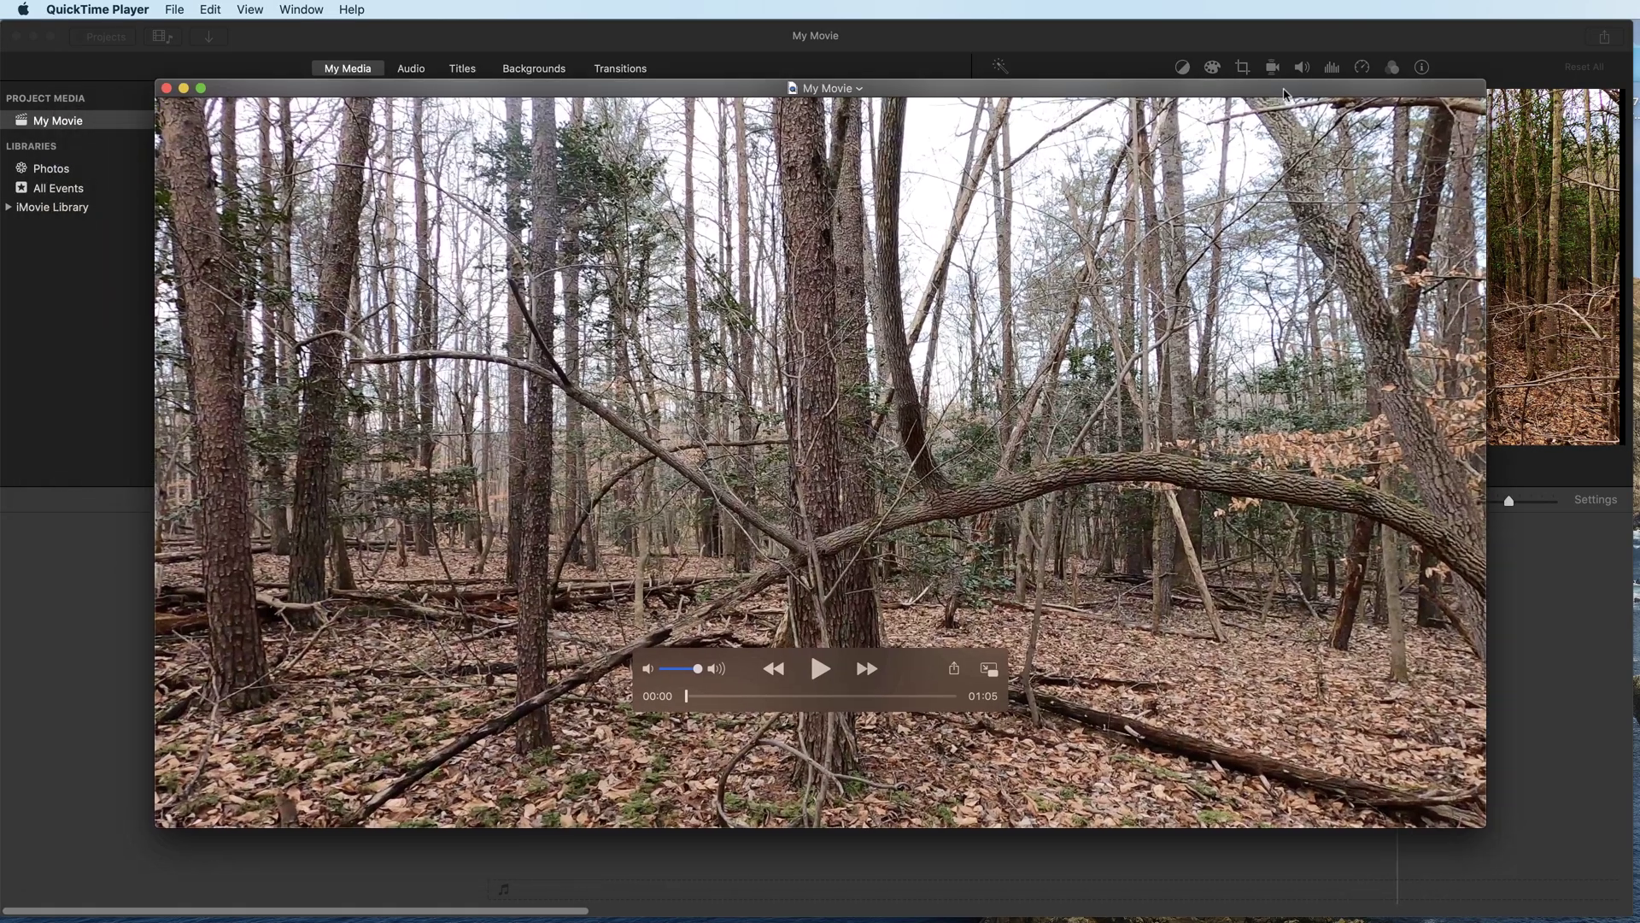
left_click(813, 672)
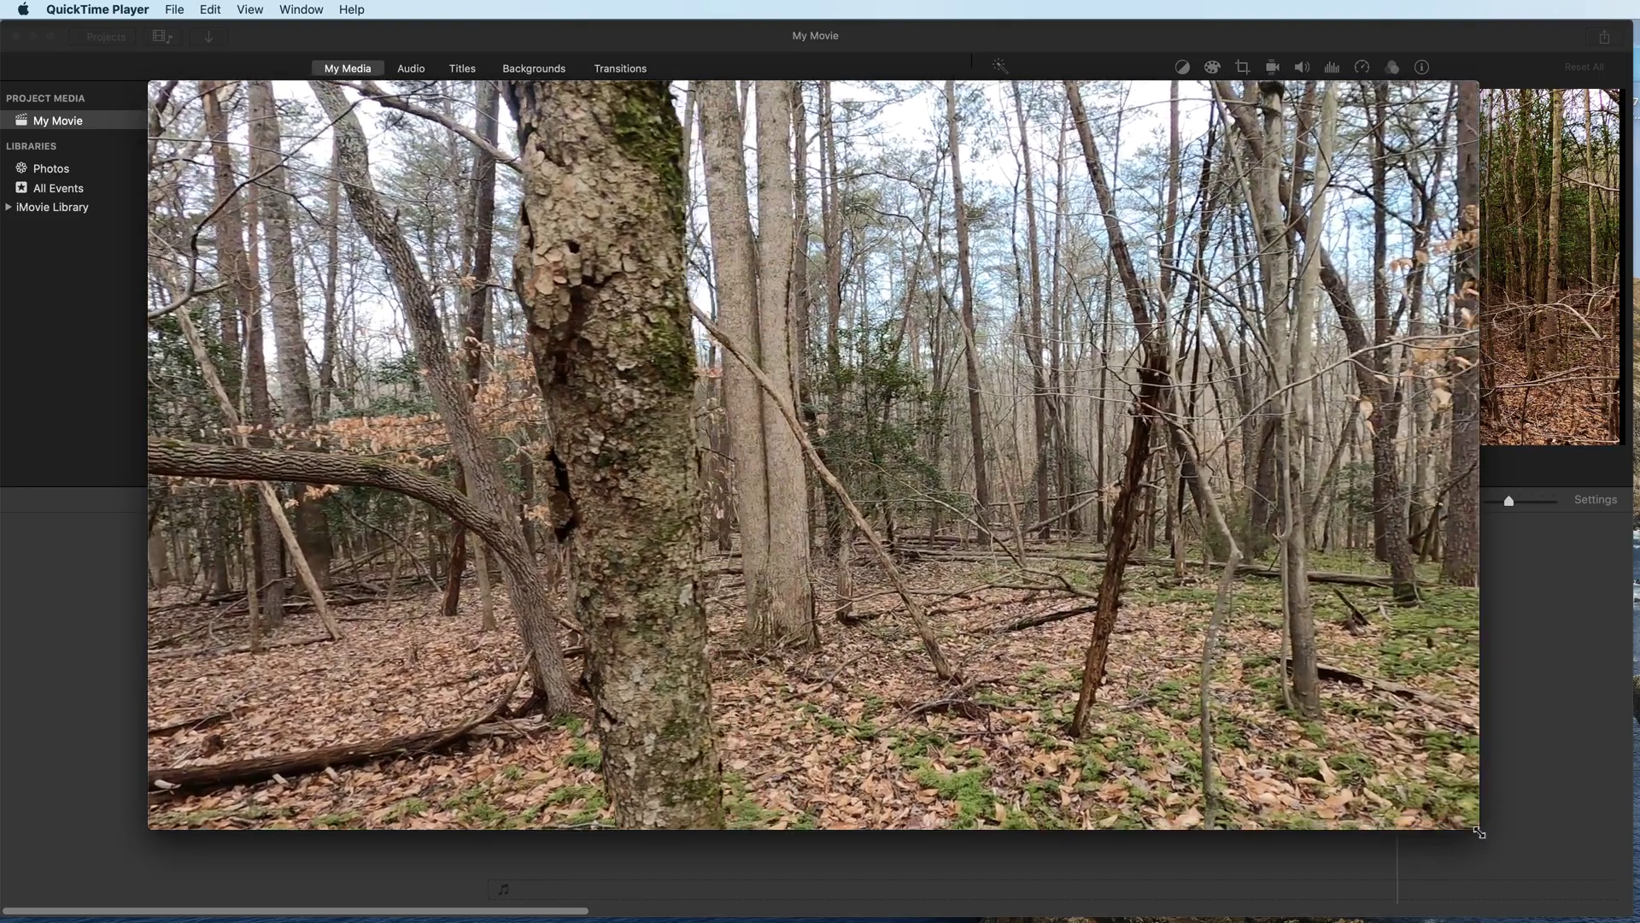
key("super+minus")
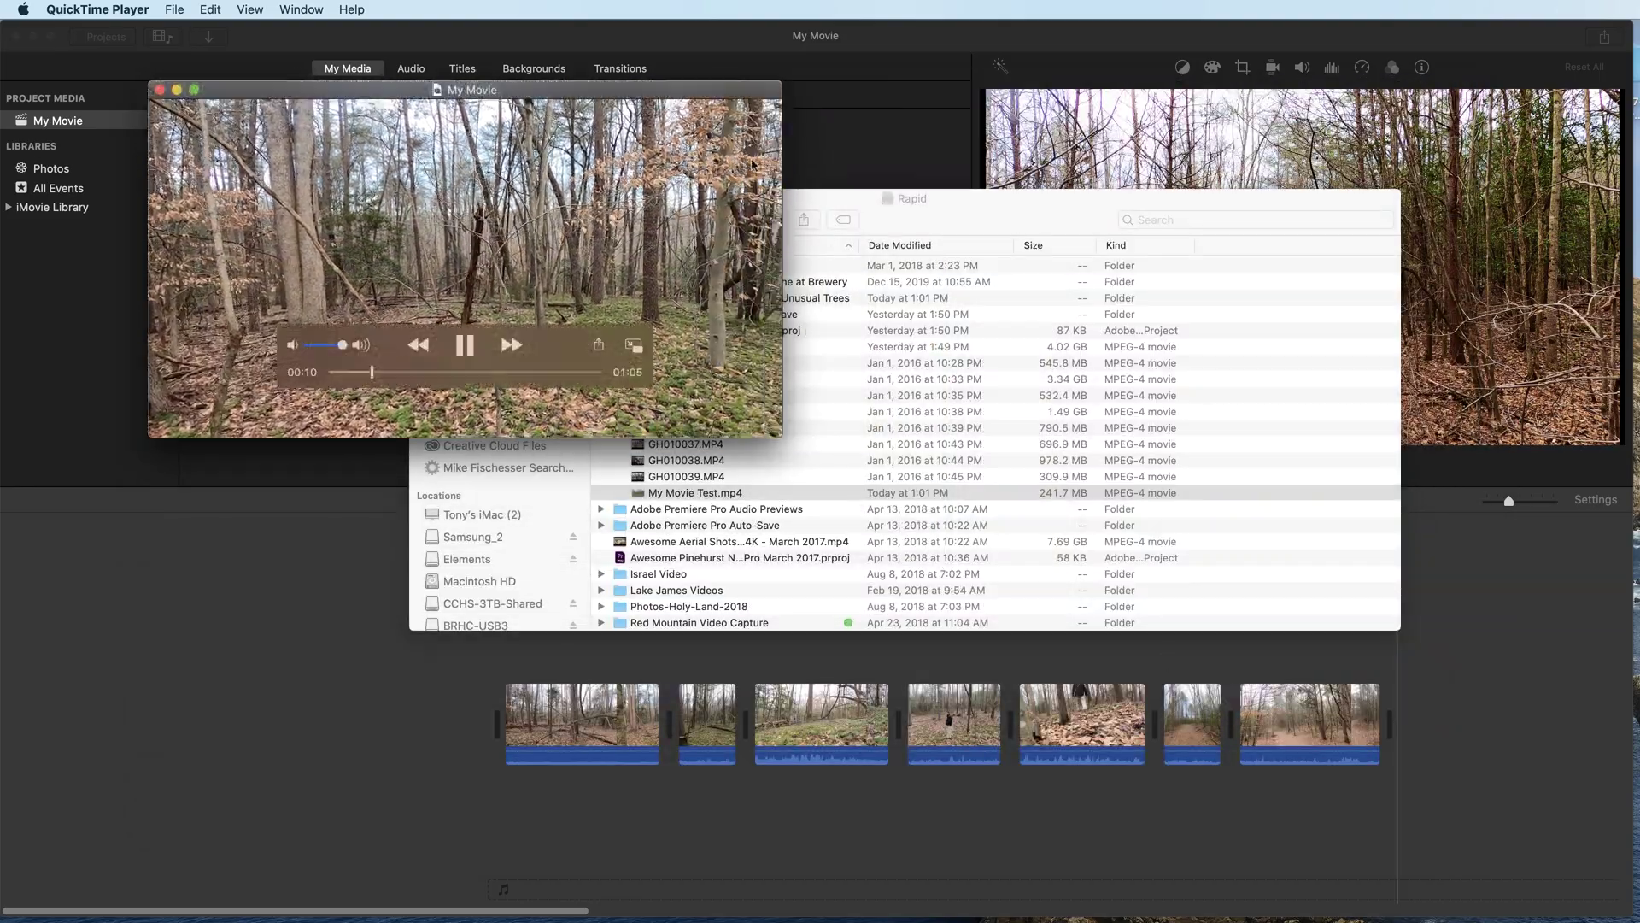
left_click_drag(413, 350, 677, 469)
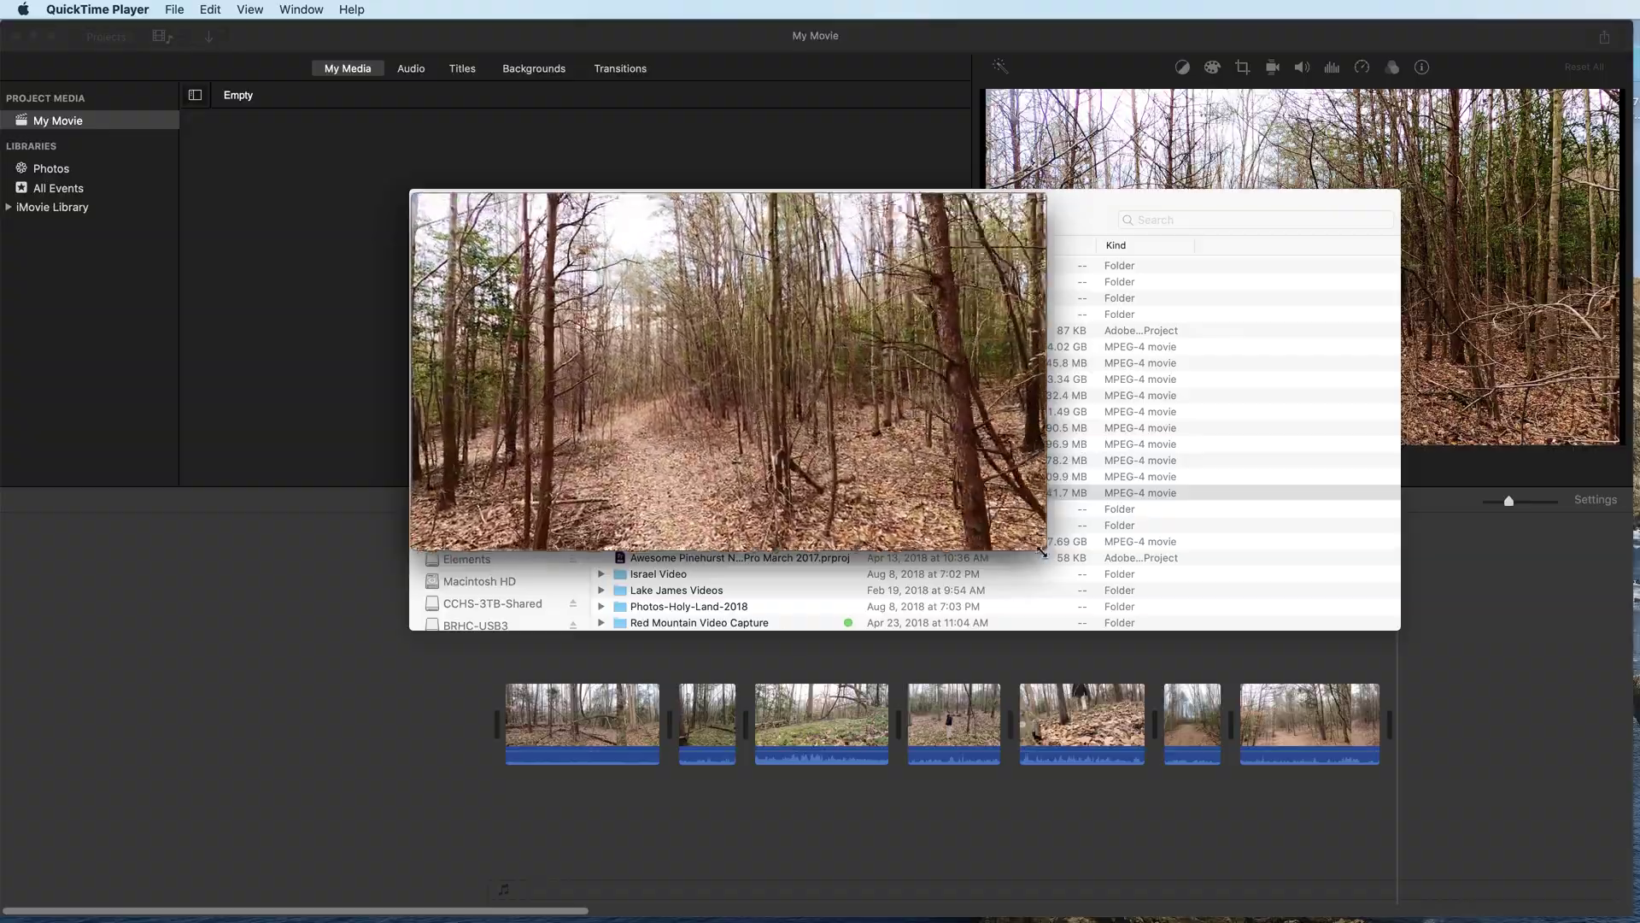
left_click_drag(970, 548, 1449, 852)
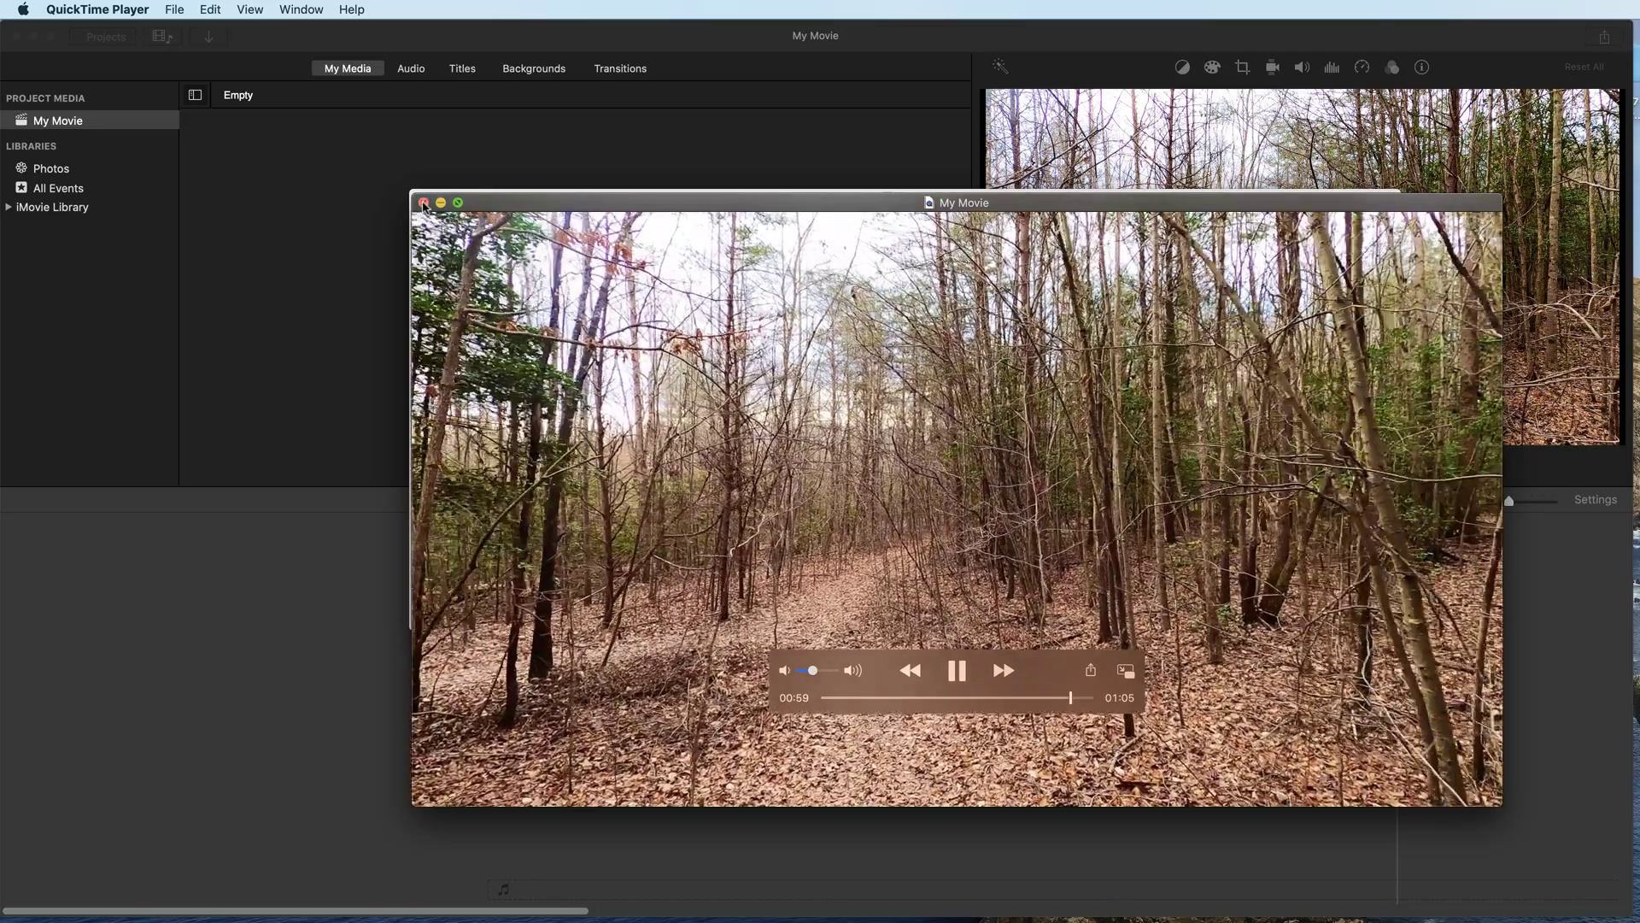
left_click(424, 203)
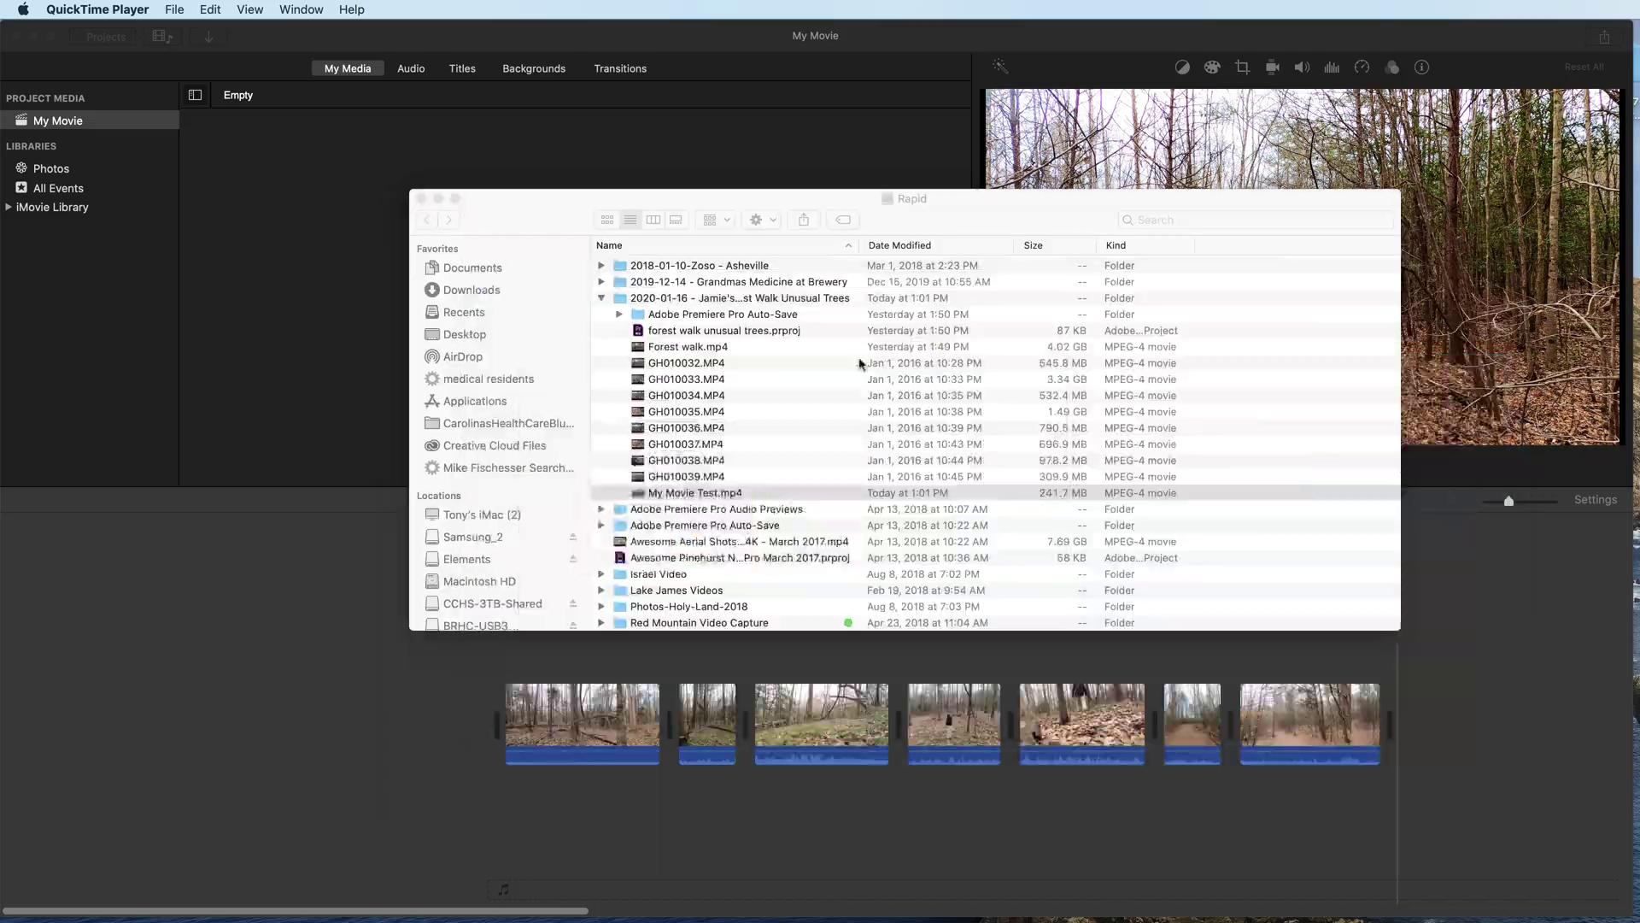
Select the exported My Movie Test.mp4 in Finder and switch back to the iMovie project.
left_click(672, 496)
left_click(683, 497)
key("Return")
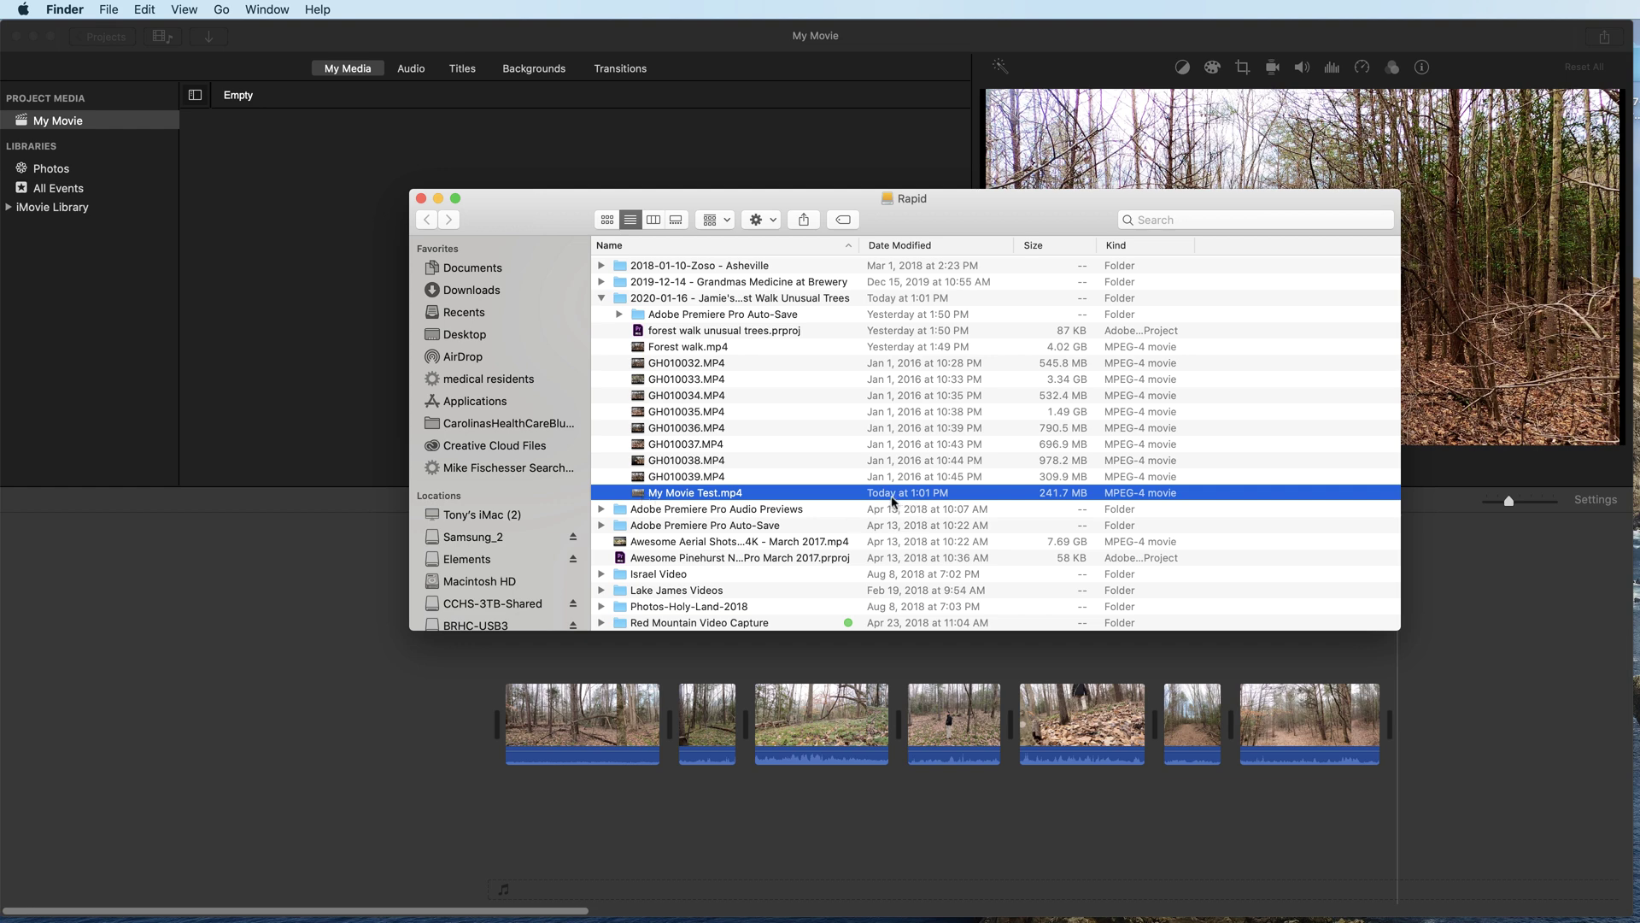
left_click(1489, 660)
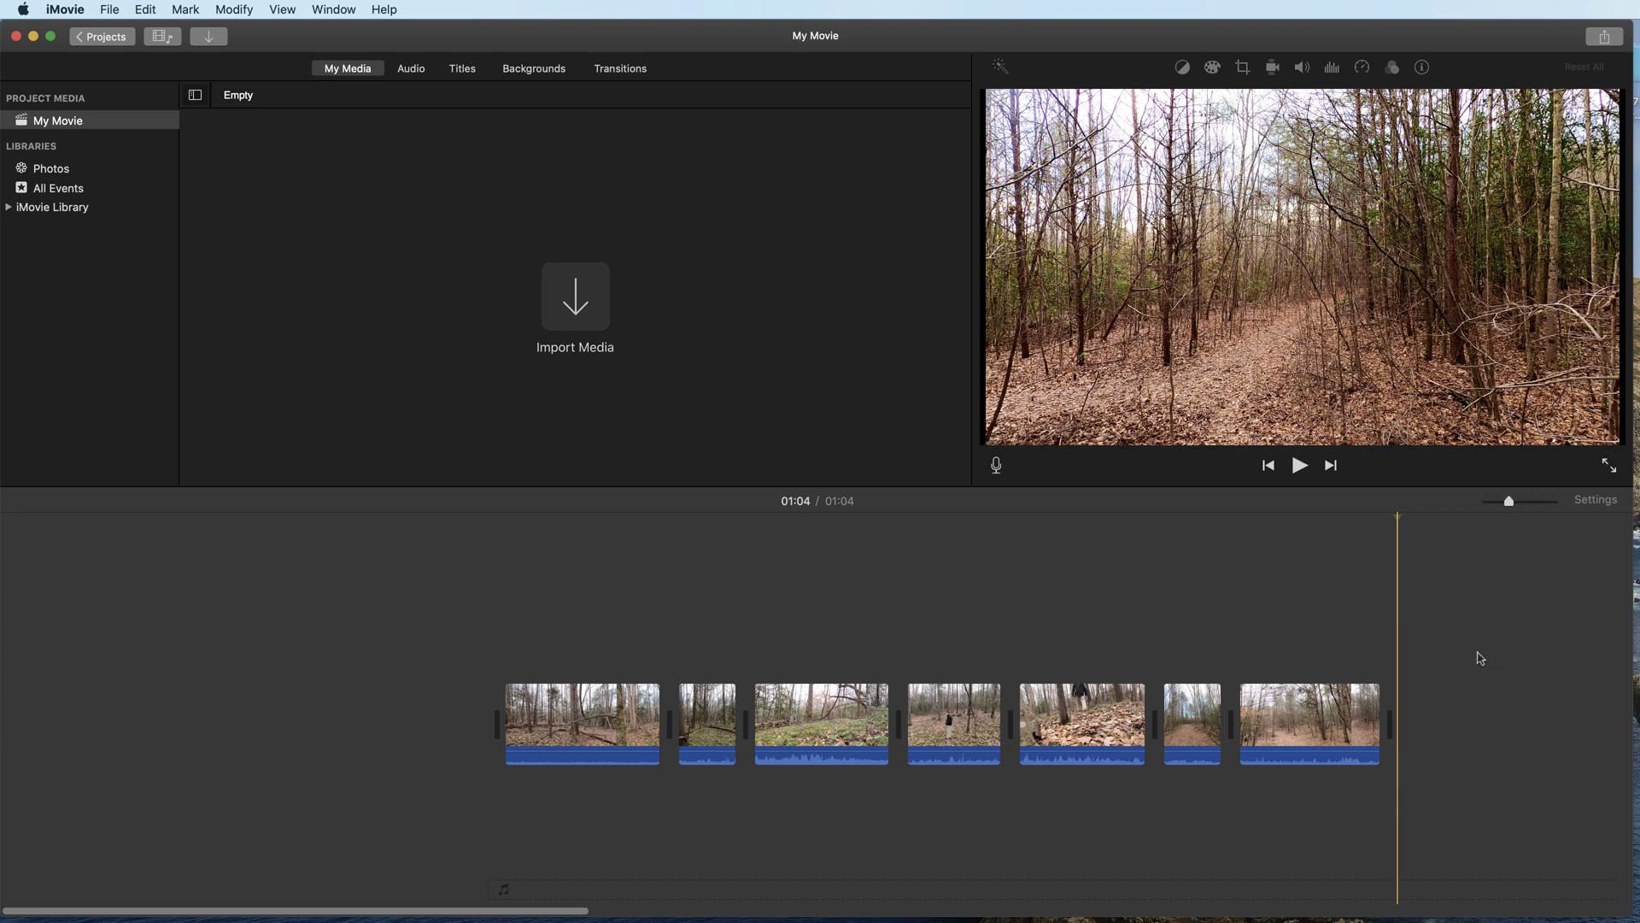